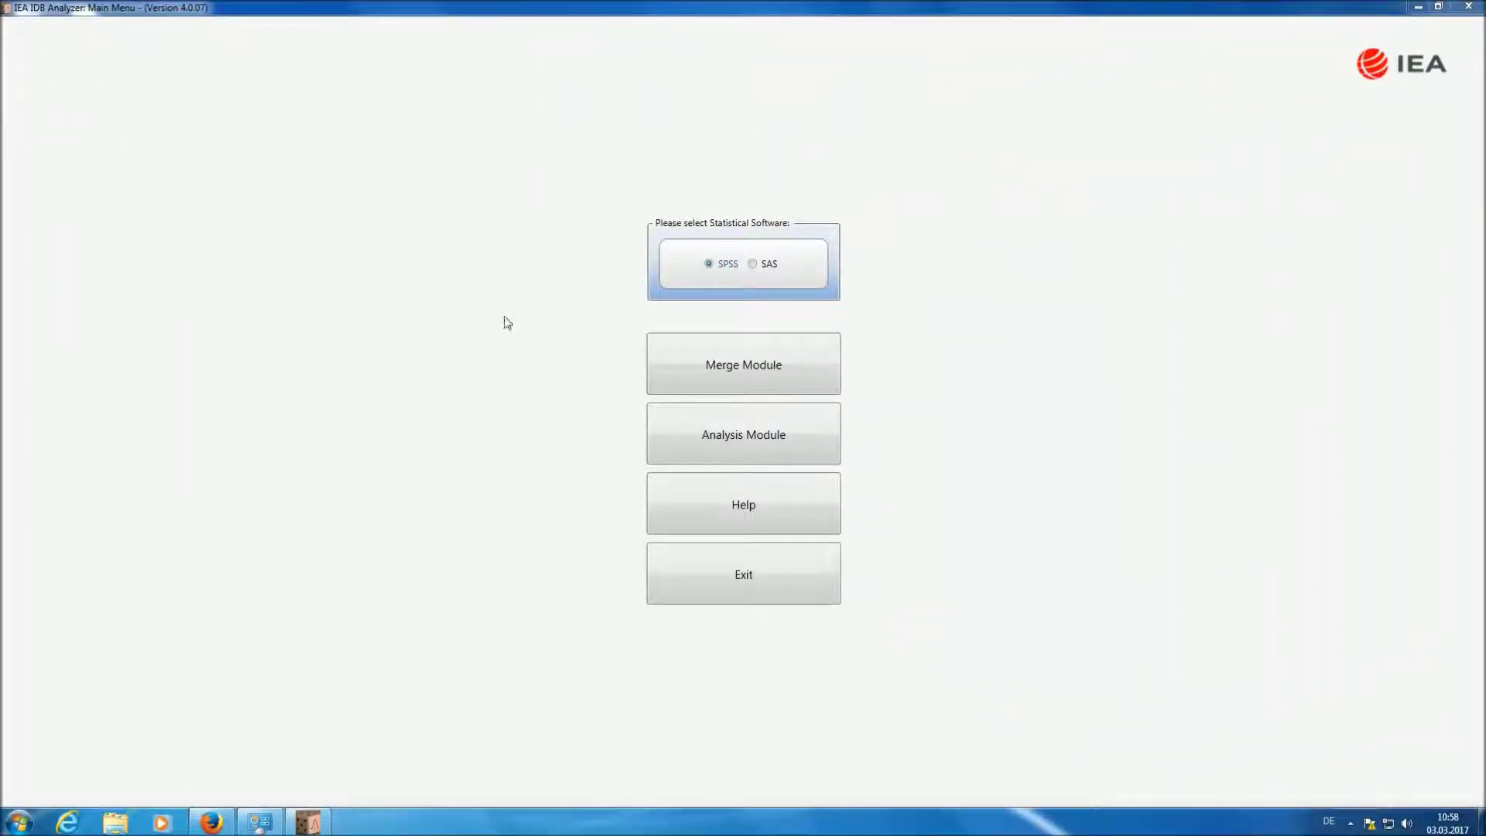
Open the Analysis Module and load Merged_PIRLS_Data.sav as the analysis file.
click(735, 439)
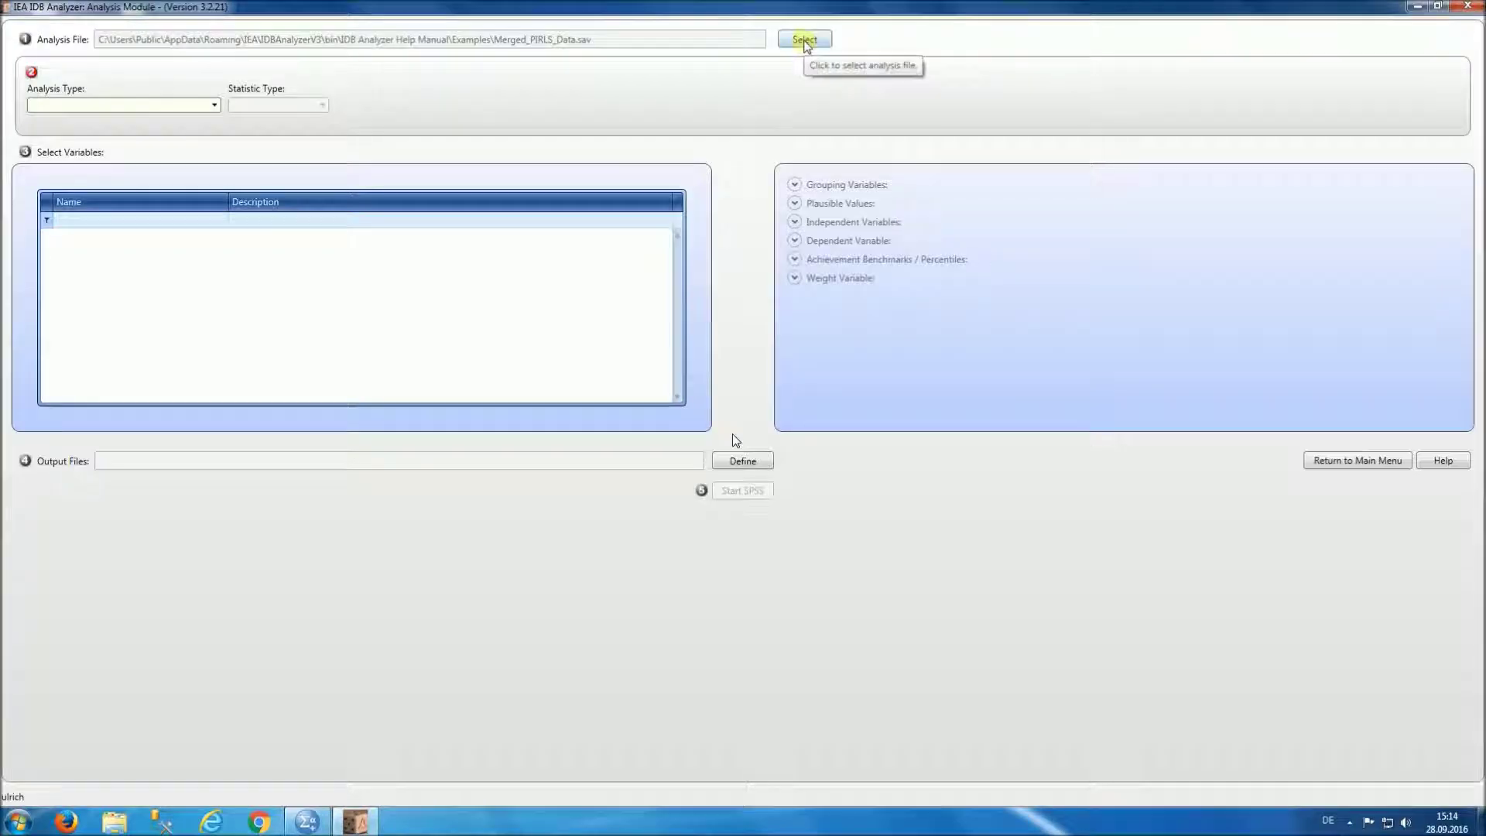
click(803, 40)
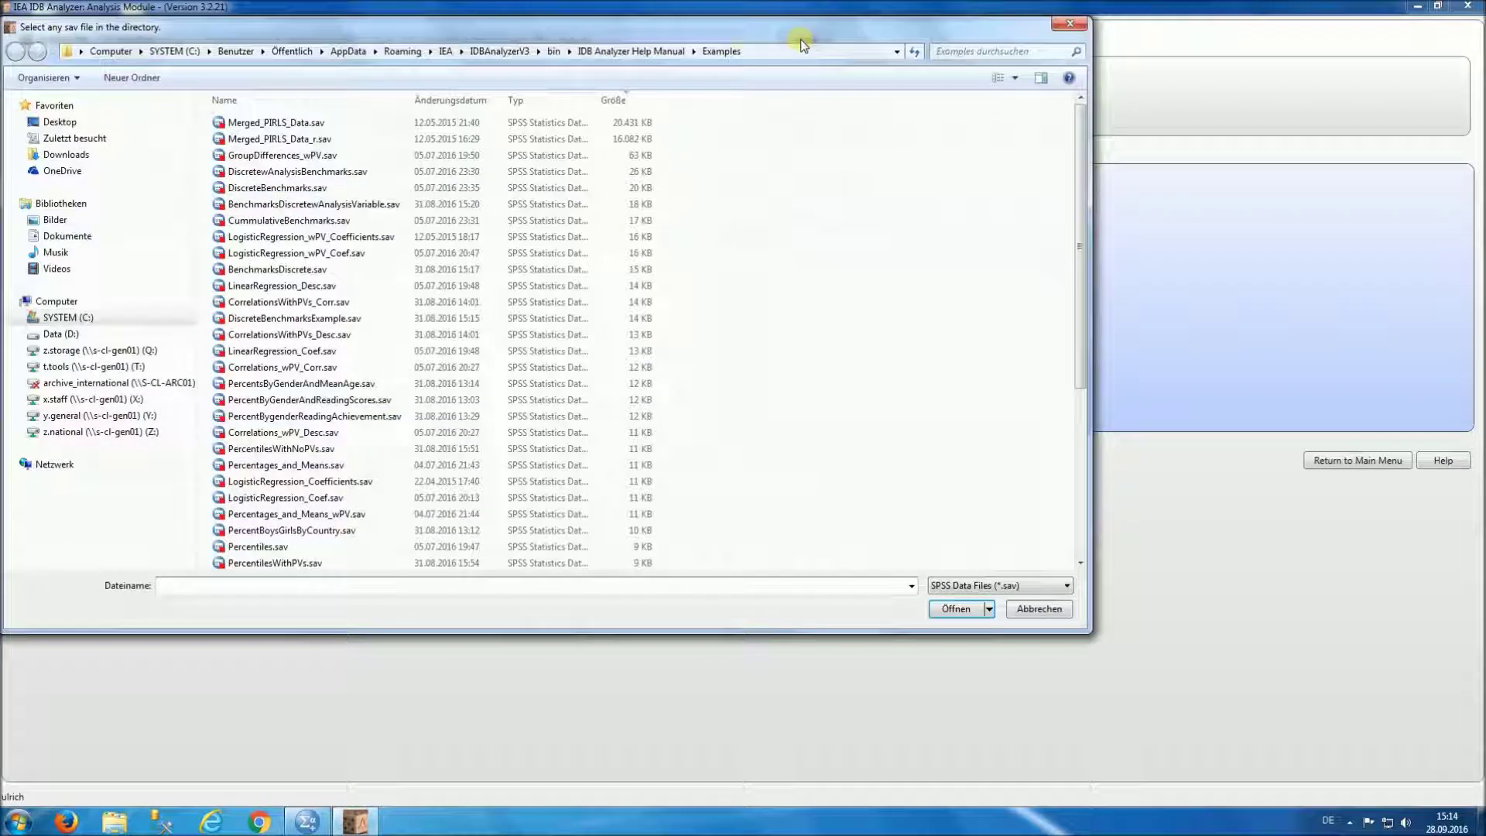
click(307, 124)
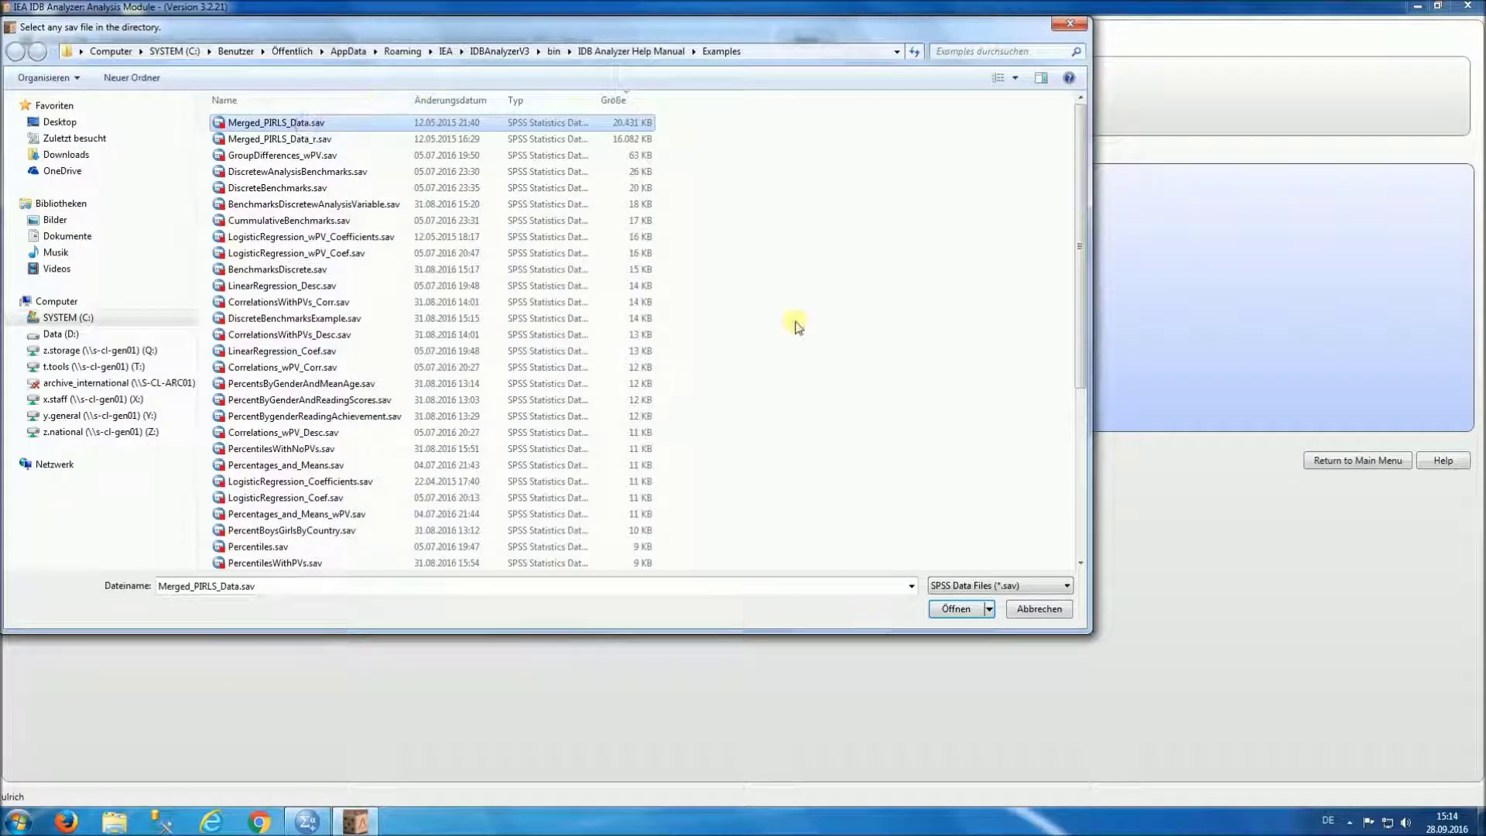
click(955, 608)
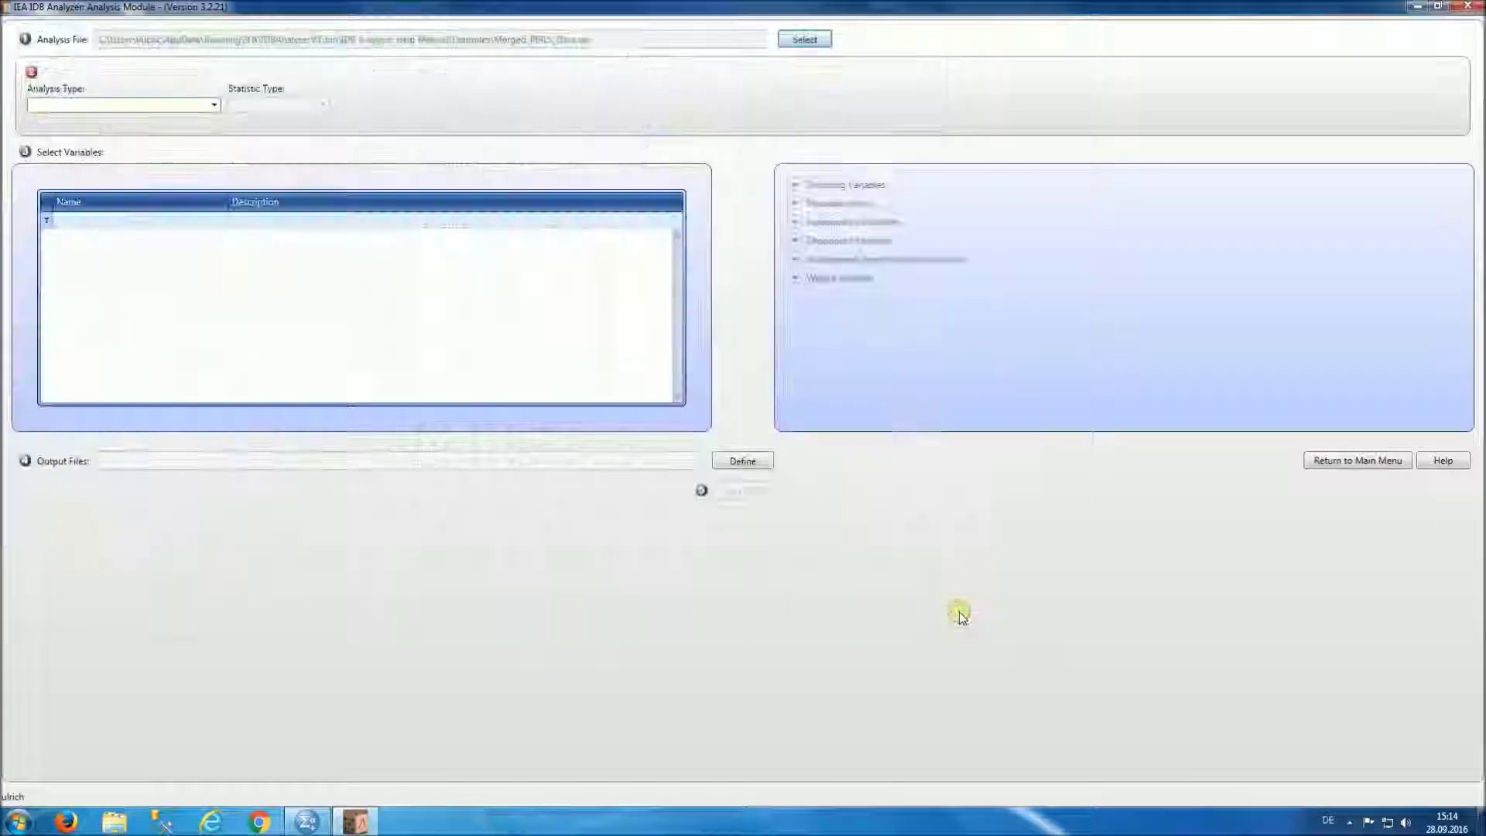
Choose PIRLS (Using Student Weights), Linear Regression, and Pairwise missing-data handling.
click(216, 106)
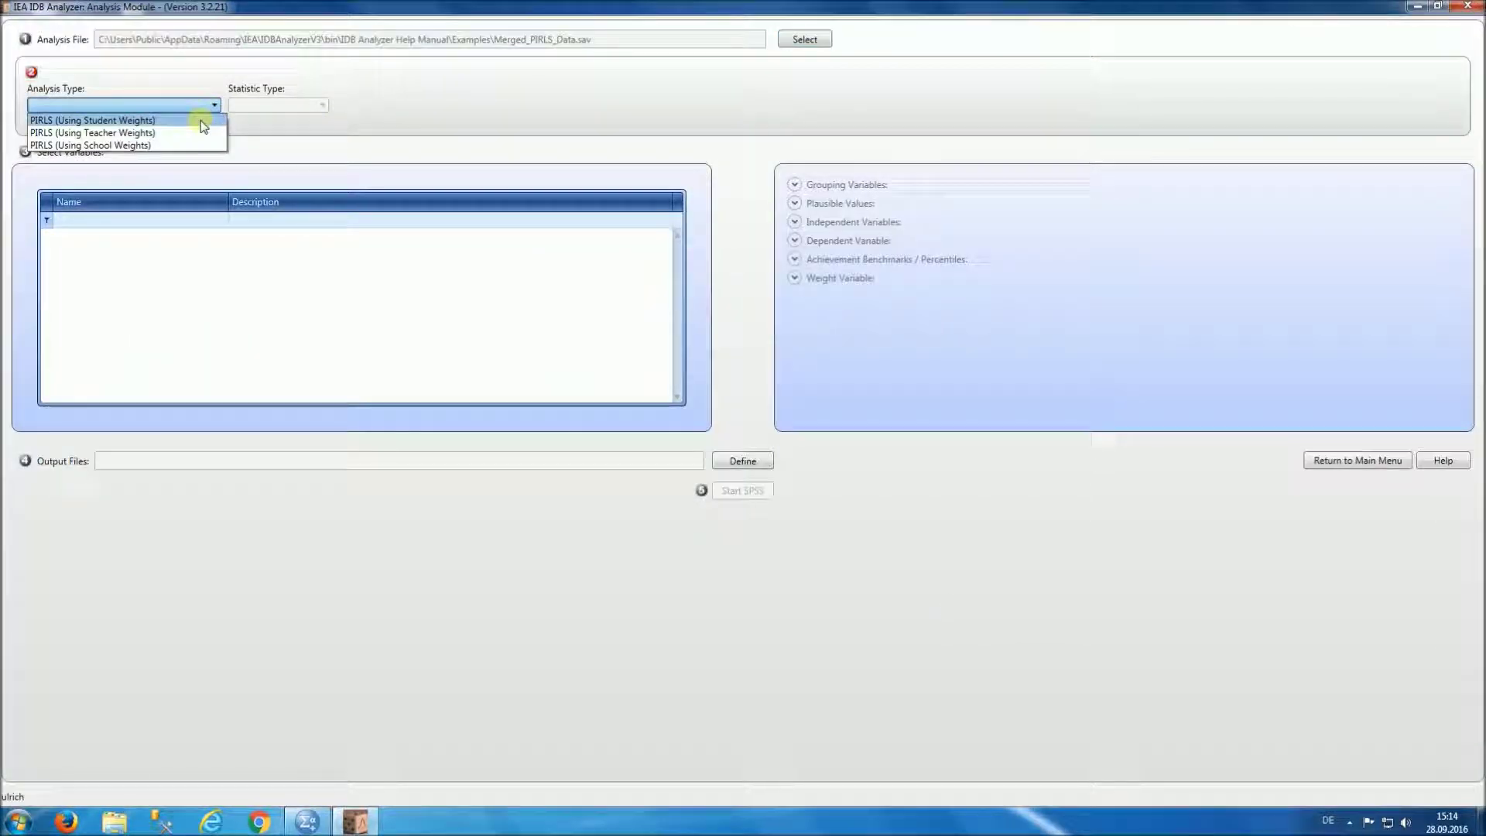
click(201, 119)
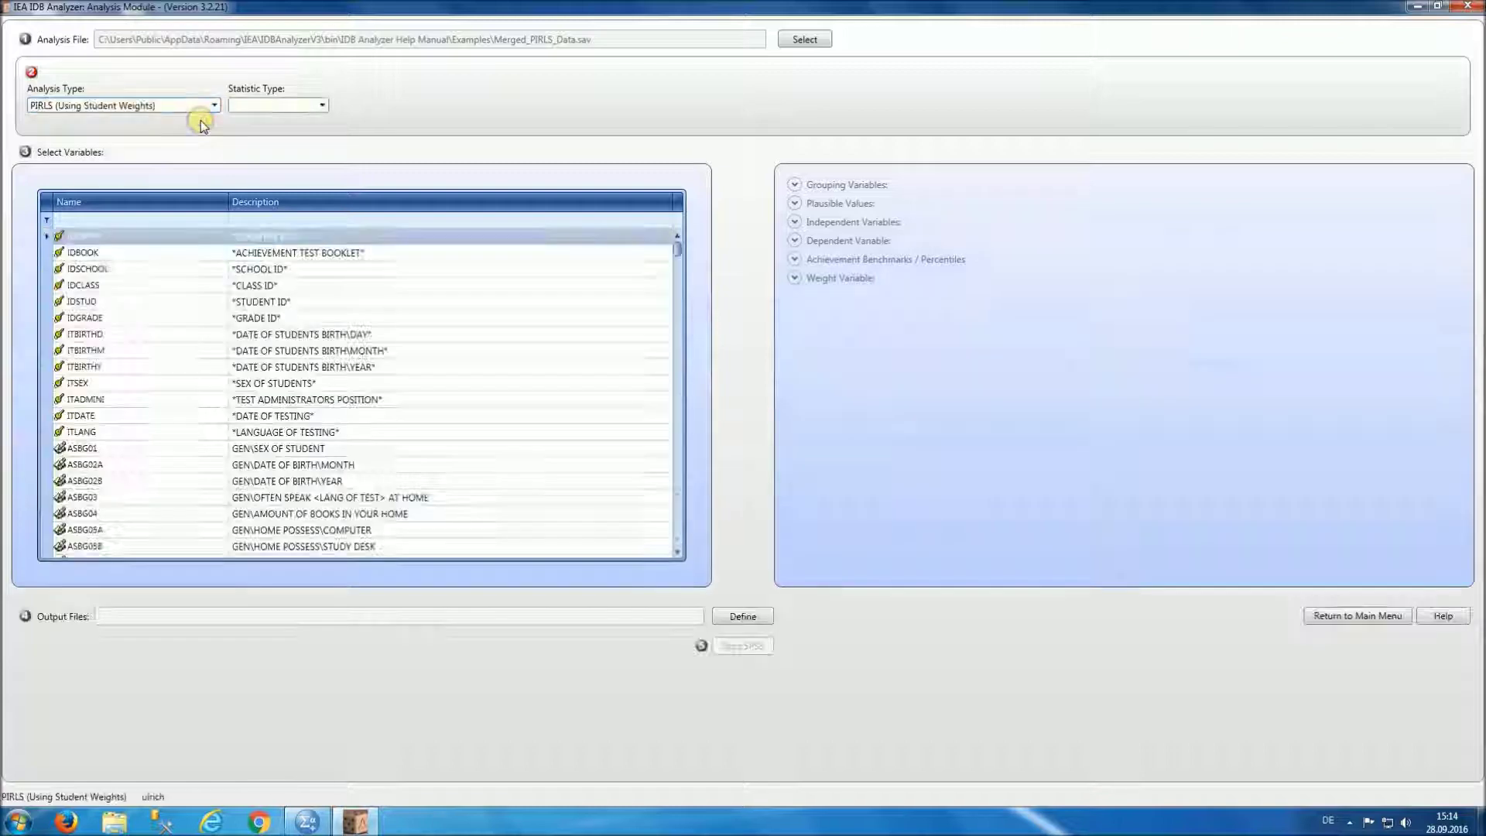
click(314, 107)
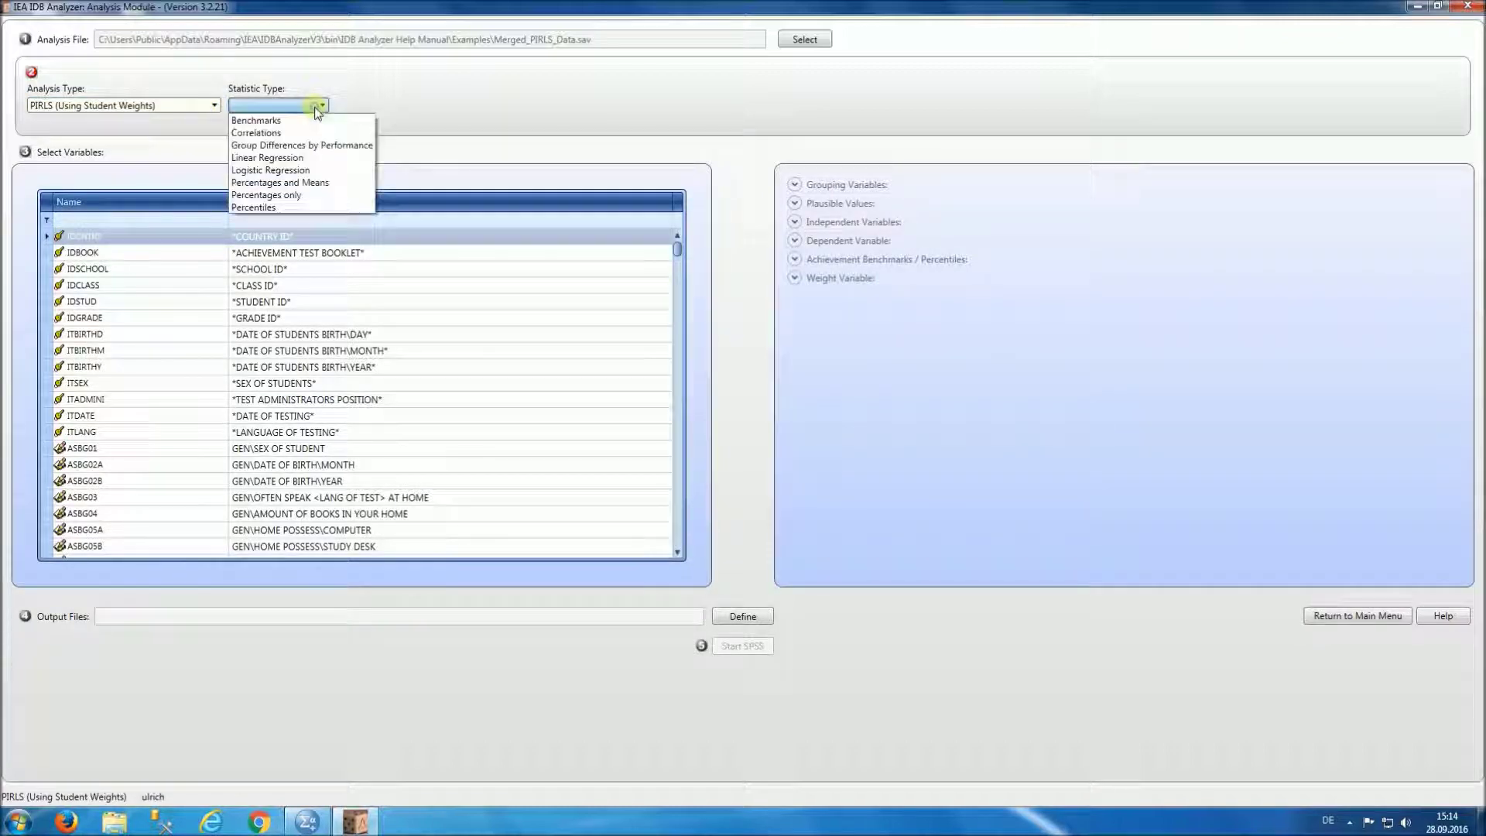
click(307, 158)
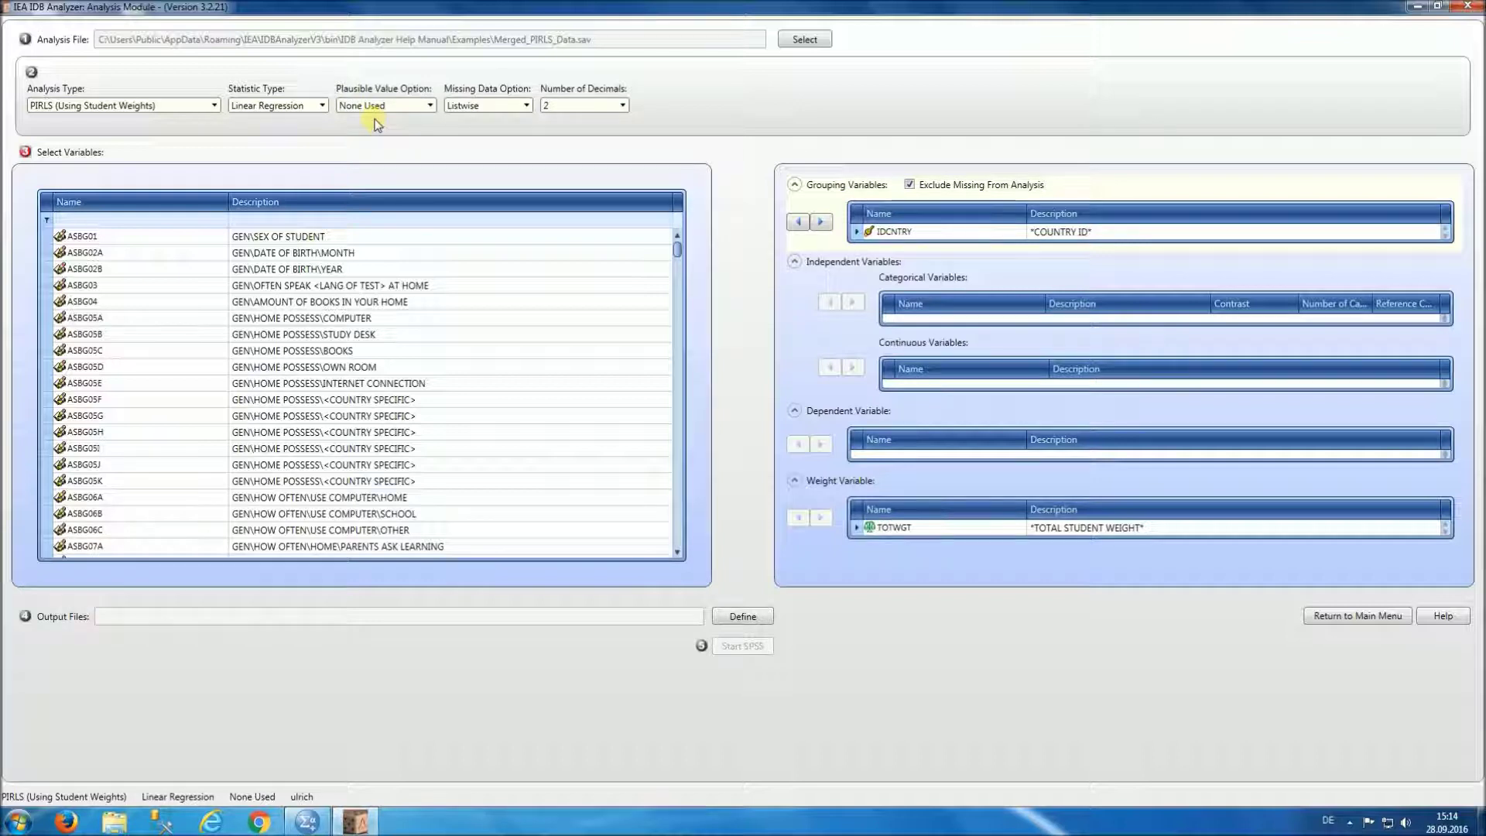
click(528, 106)
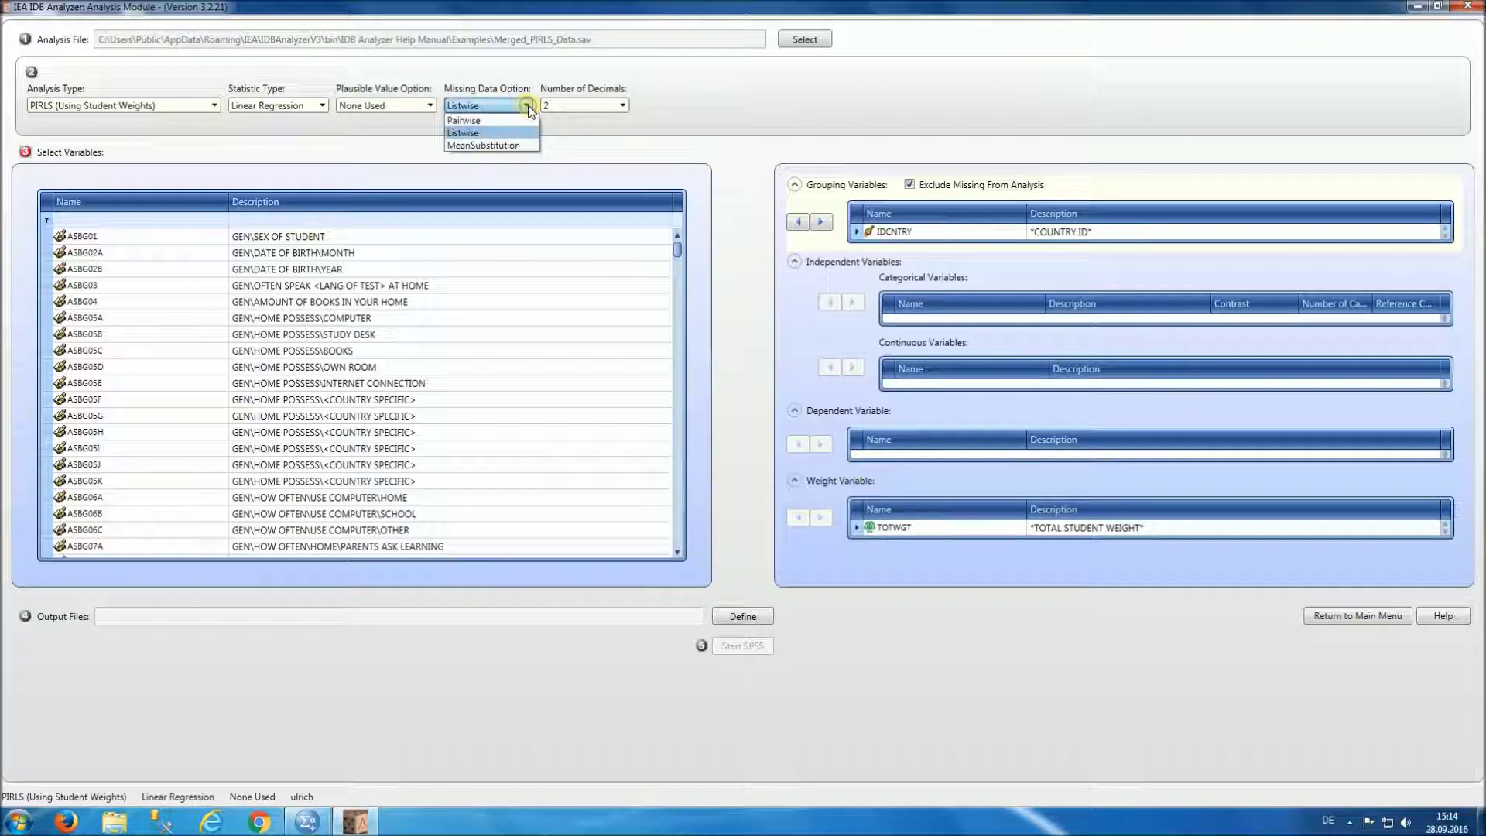
click(501, 142)
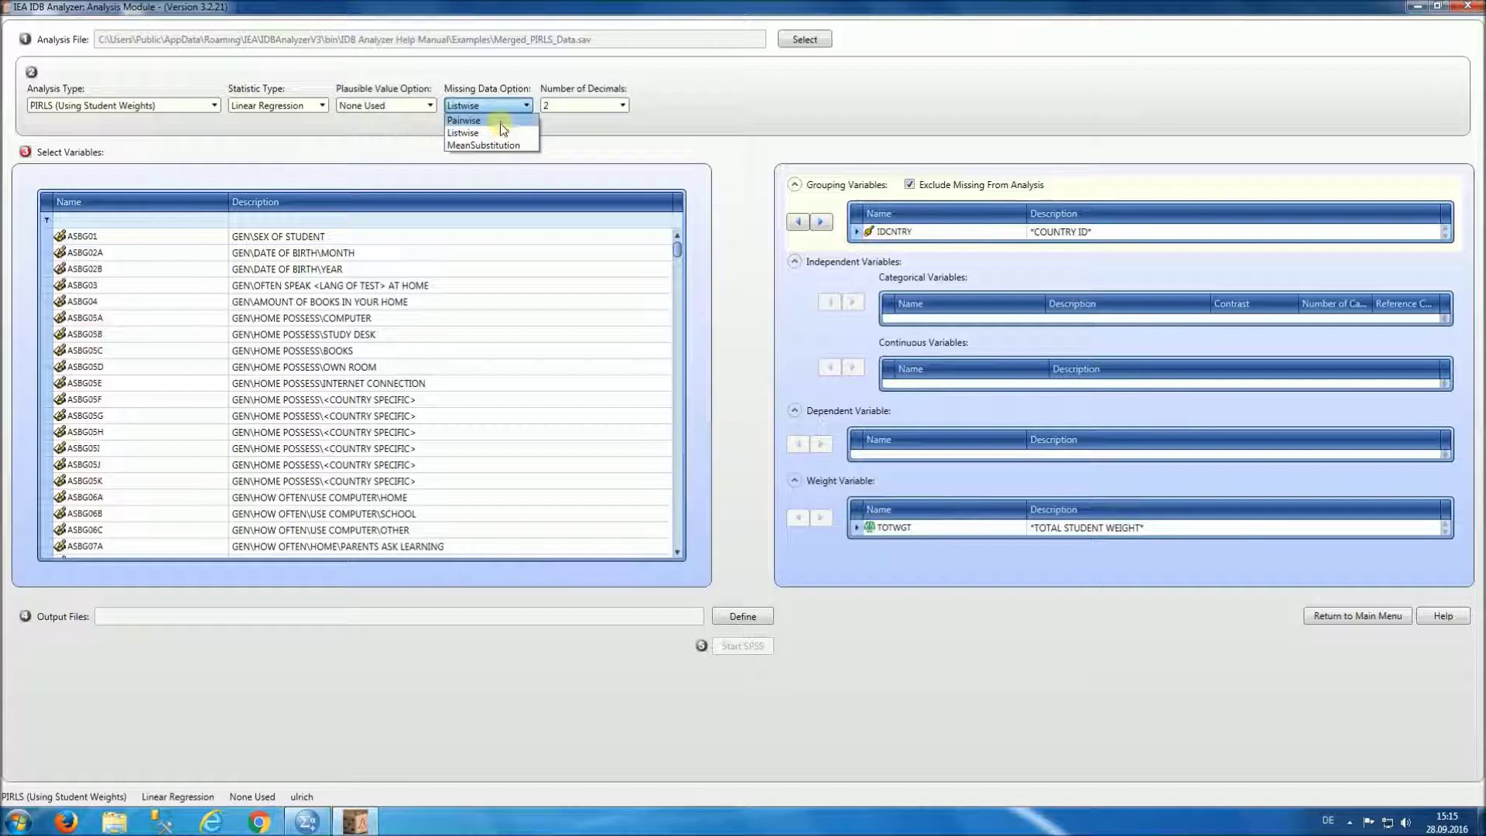
click(500, 120)
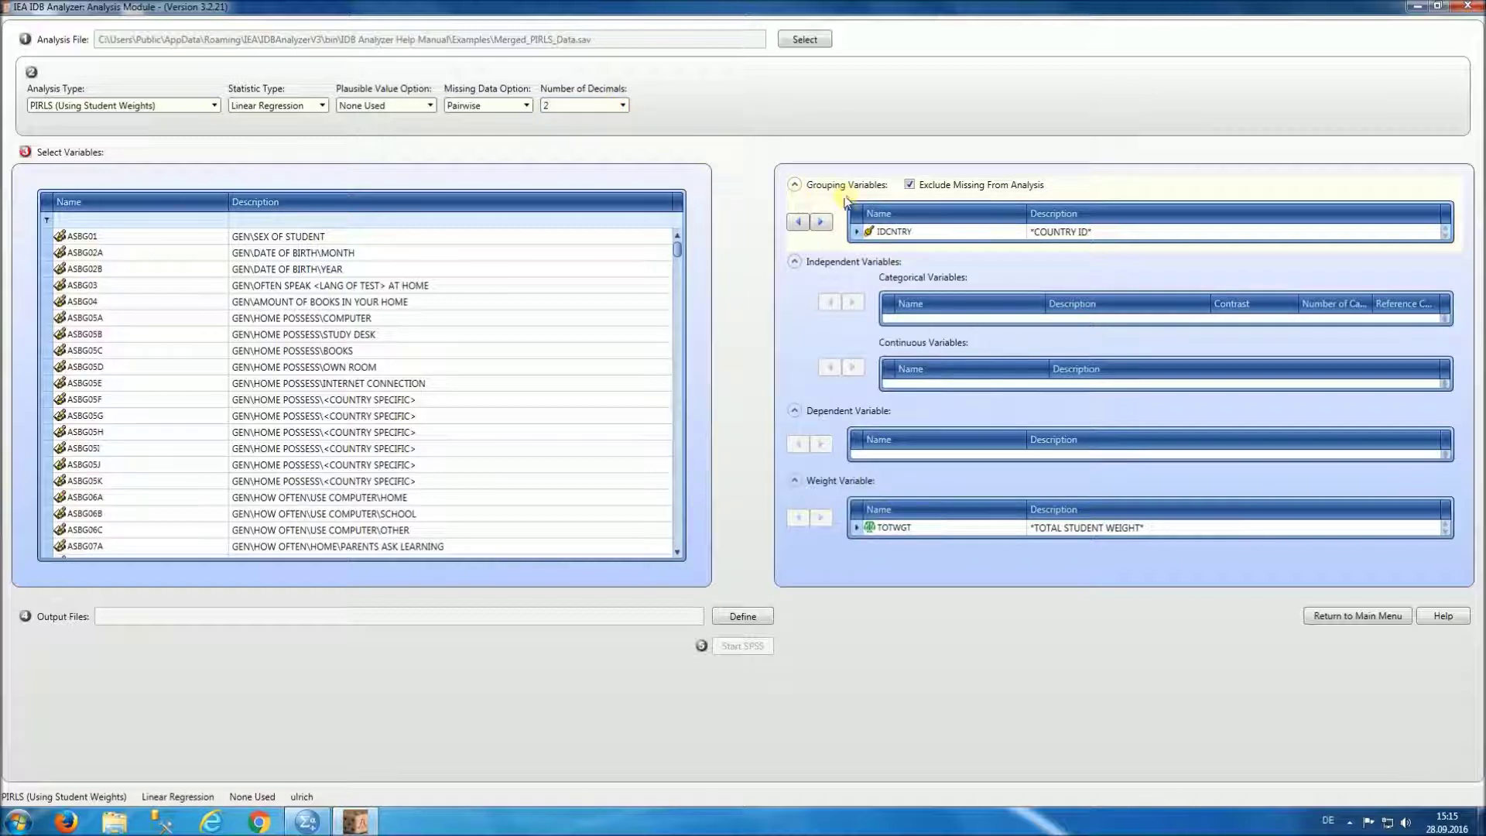
Add ASBG04 (books at home) as a categorical independent variable and review its value labels.
click(875, 288)
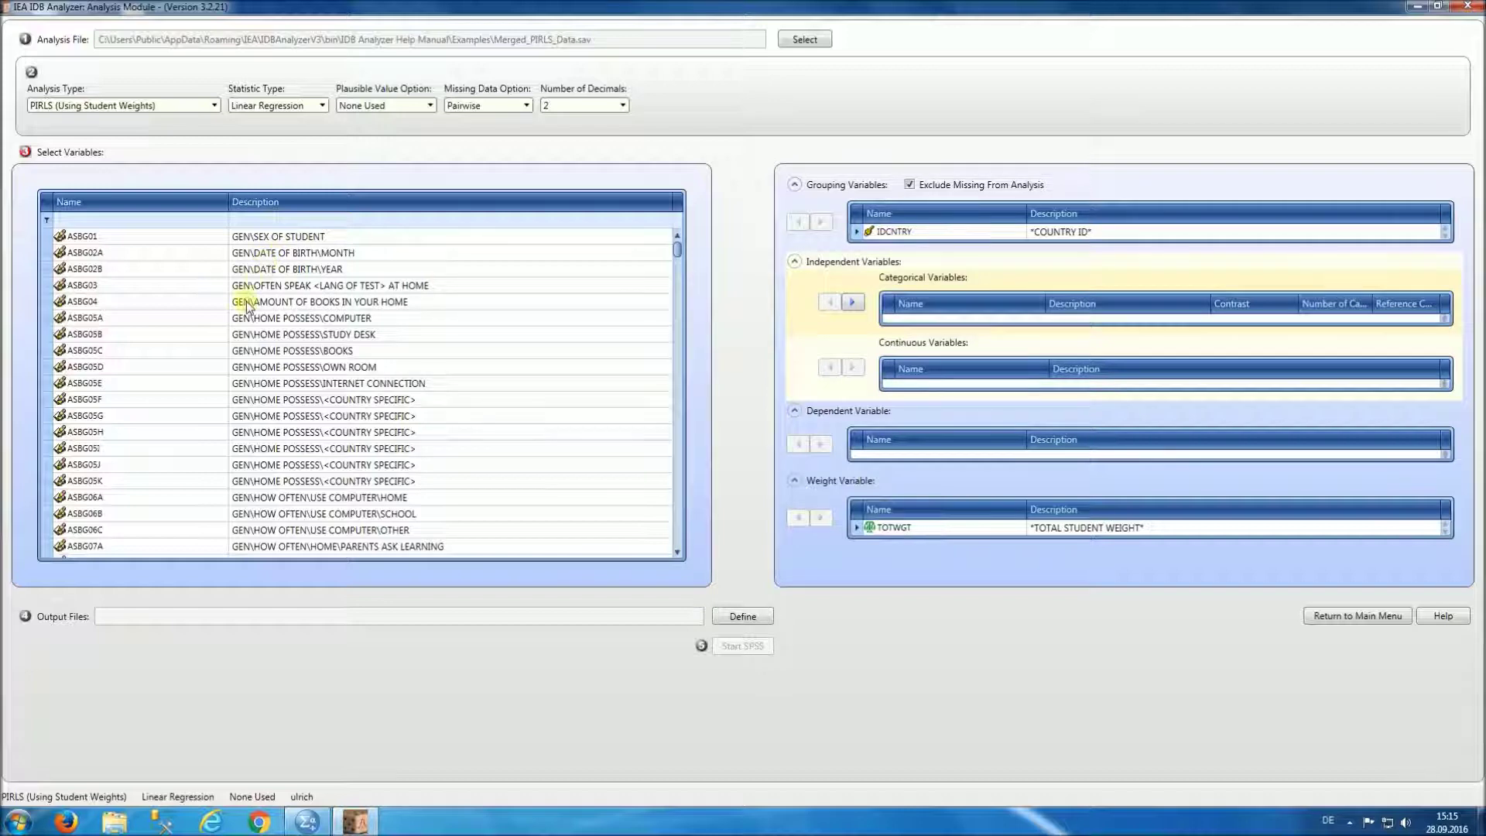
click(97, 306)
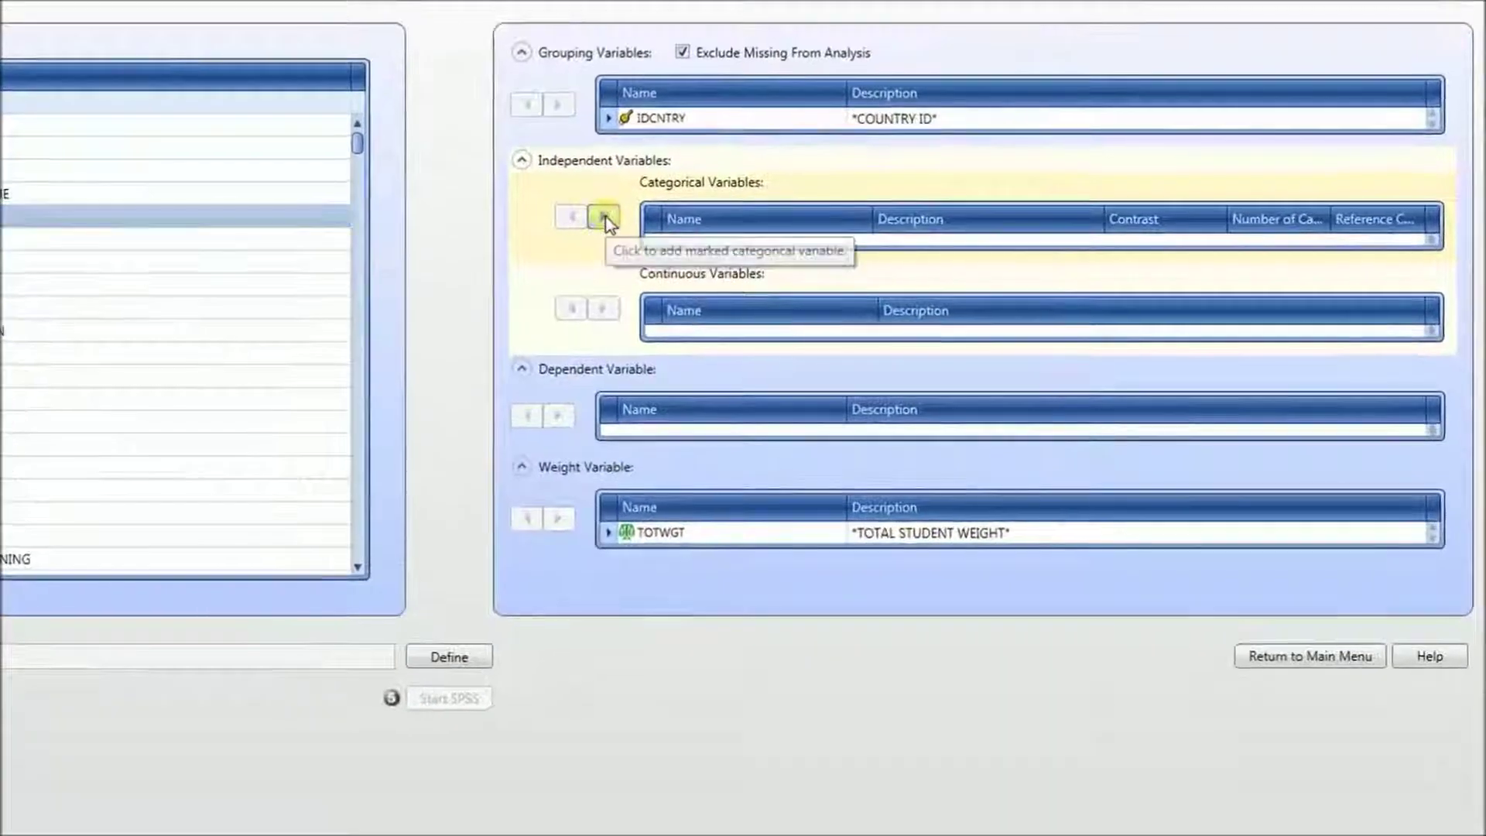
click(605, 220)
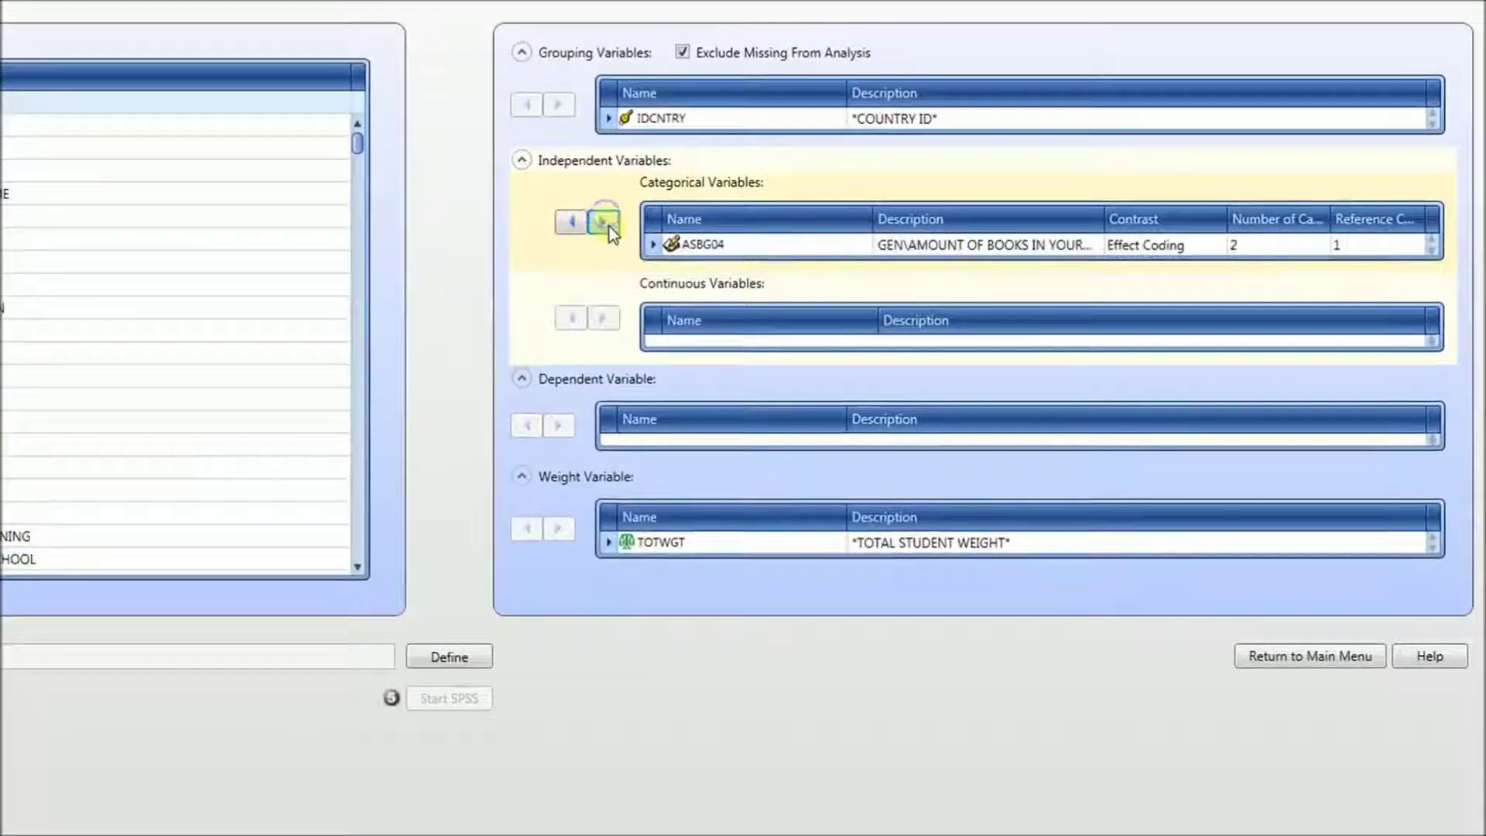
click(714, 249)
right_click(713, 250)
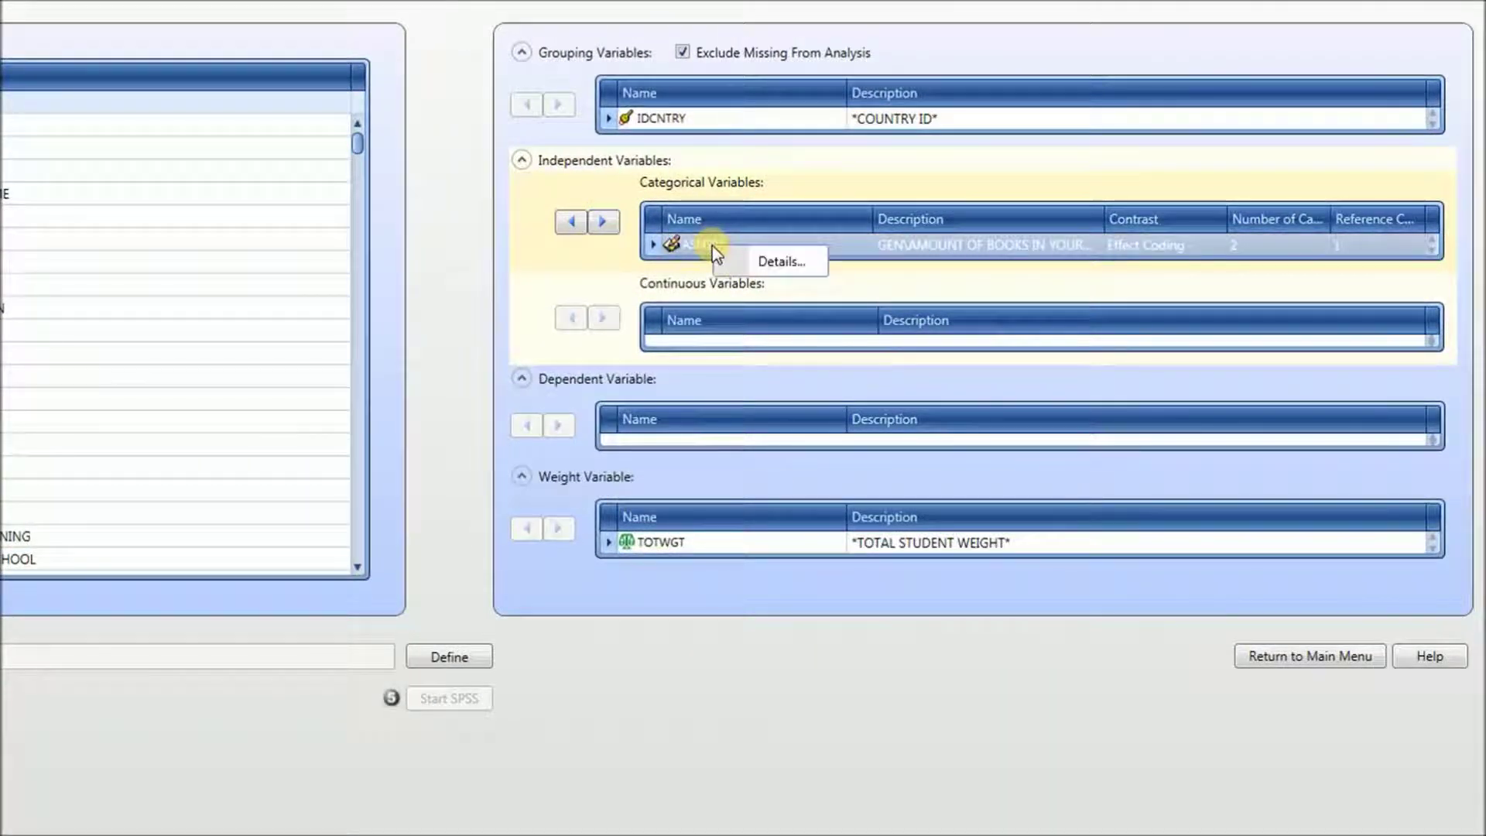
click(793, 266)
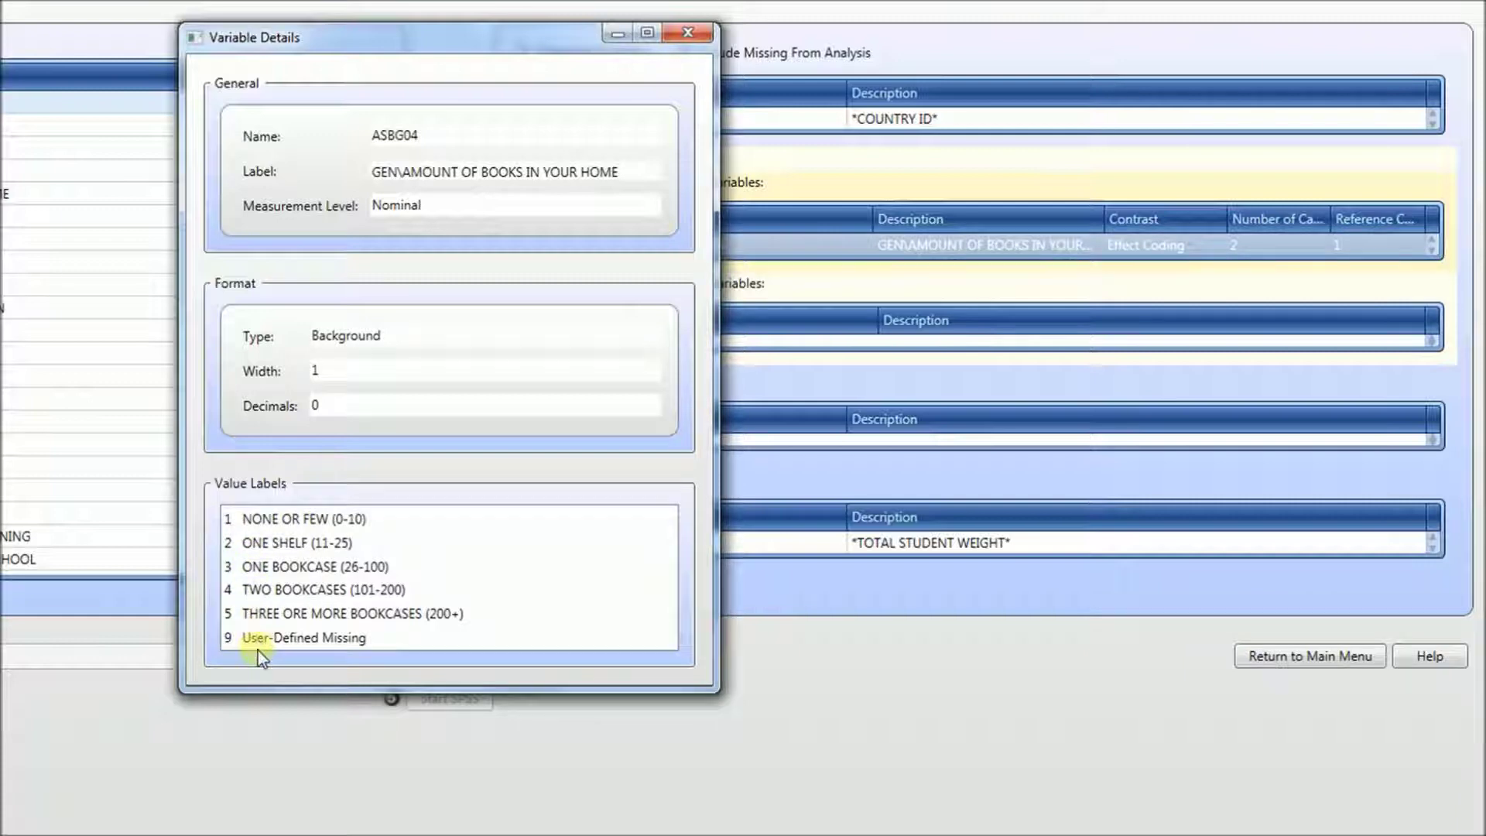
click(688, 33)
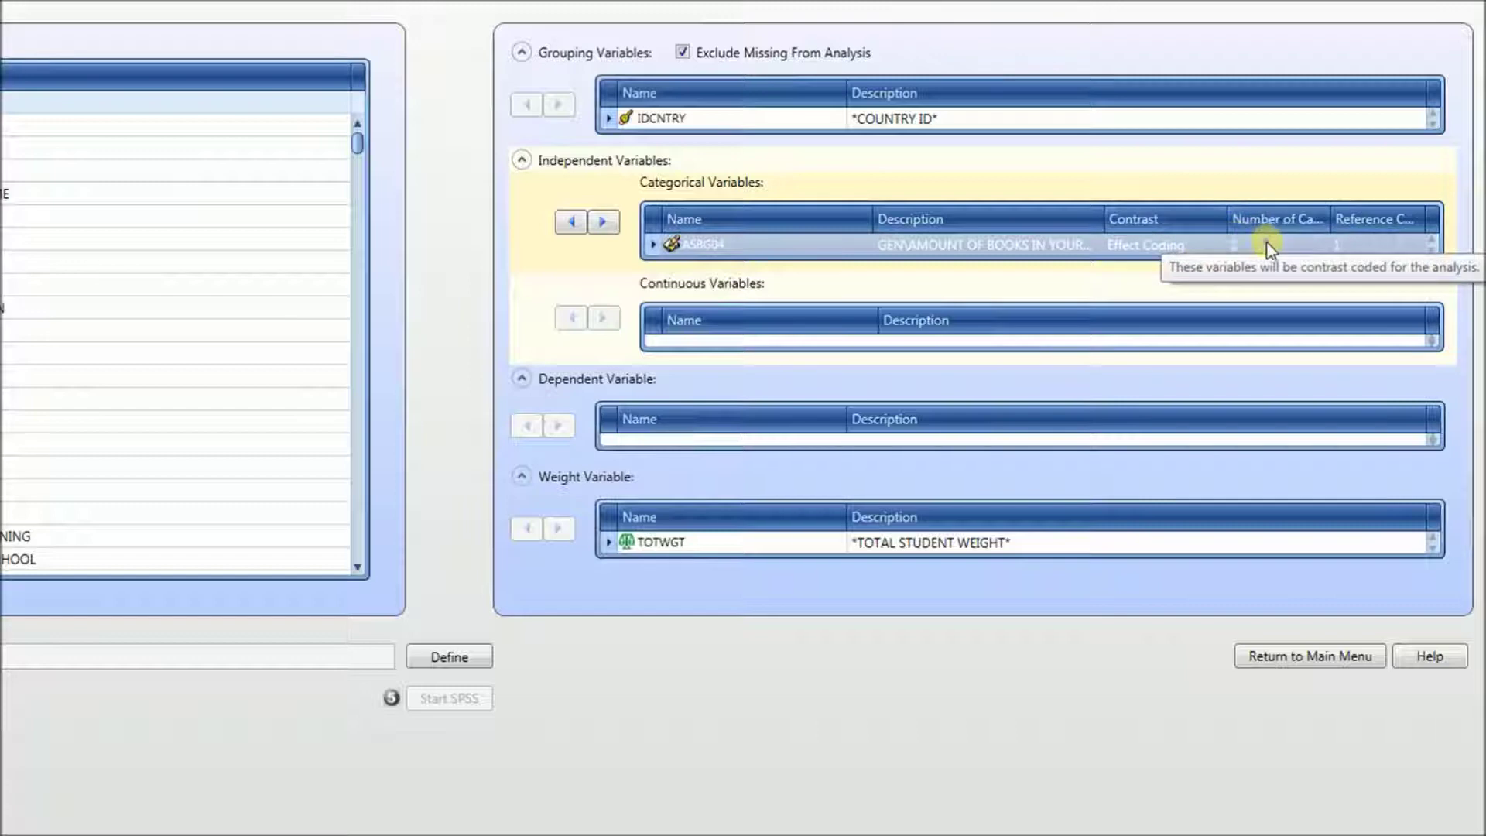
Set ASBG04 to 5 categories with effect coding and reference category 1.
click(1267, 246)
click(1317, 244)
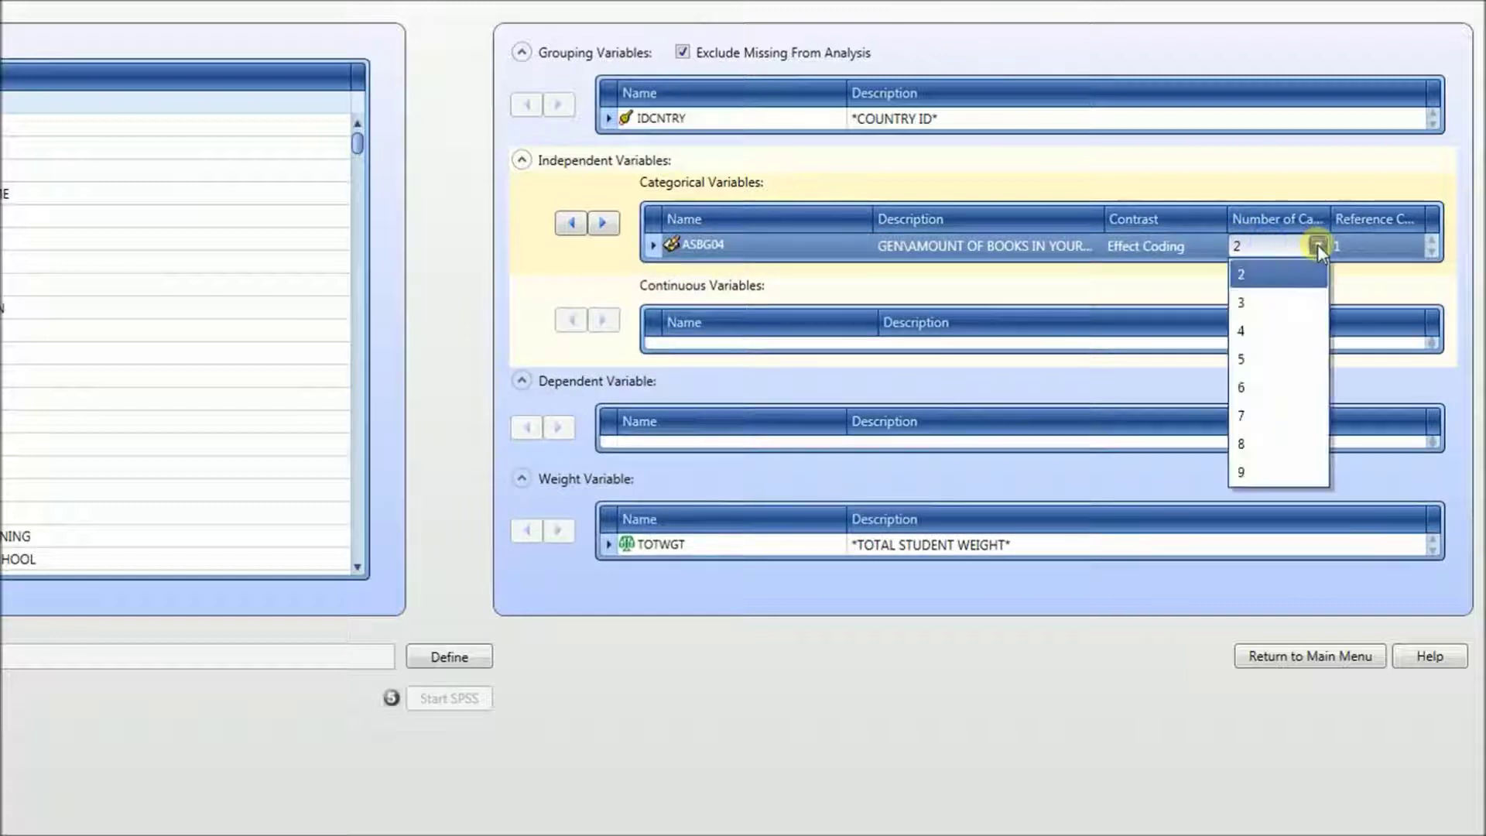
click(1292, 356)
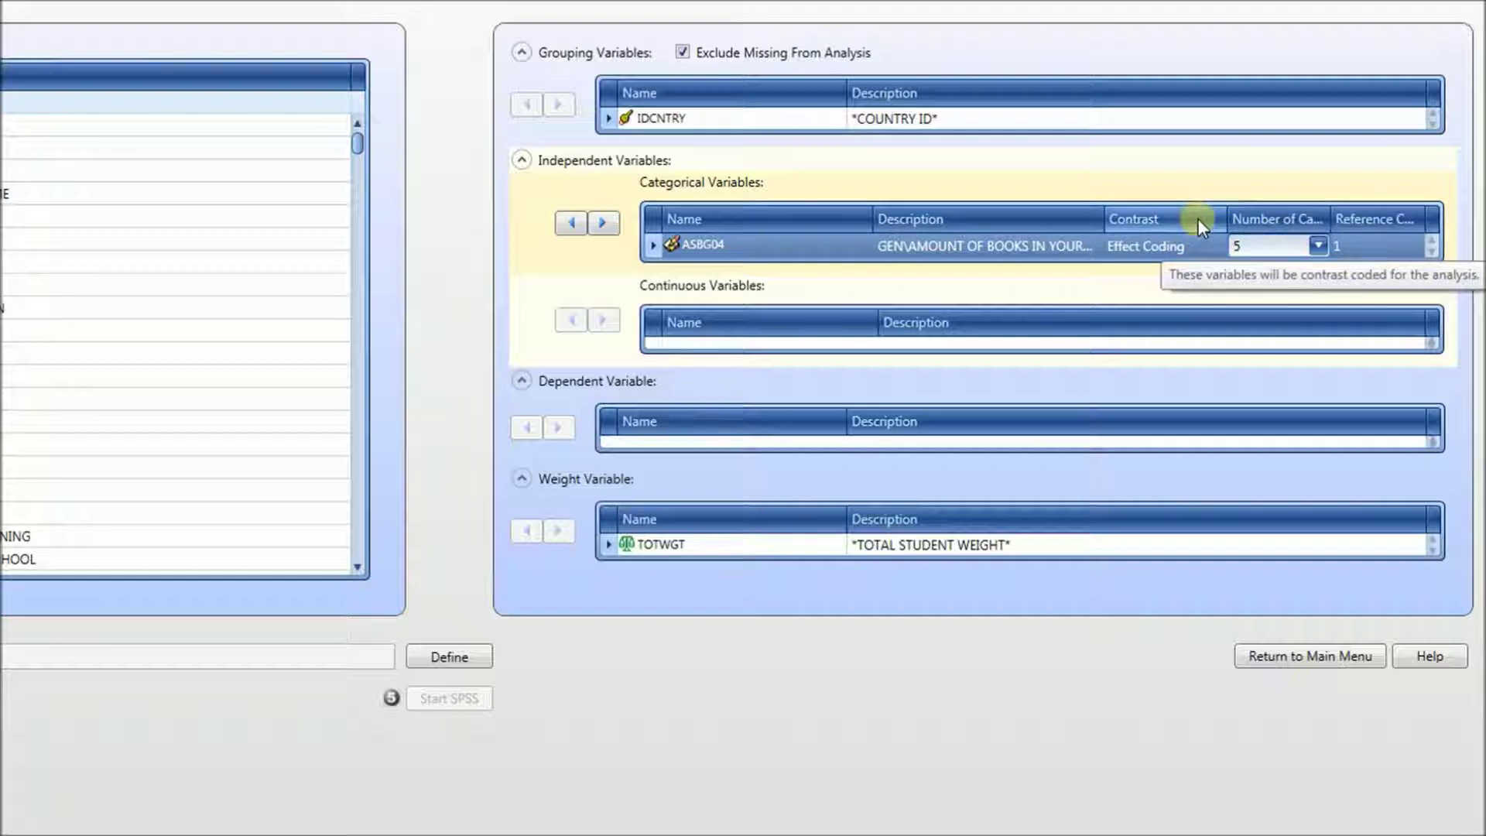
click(1211, 244)
click(1213, 245)
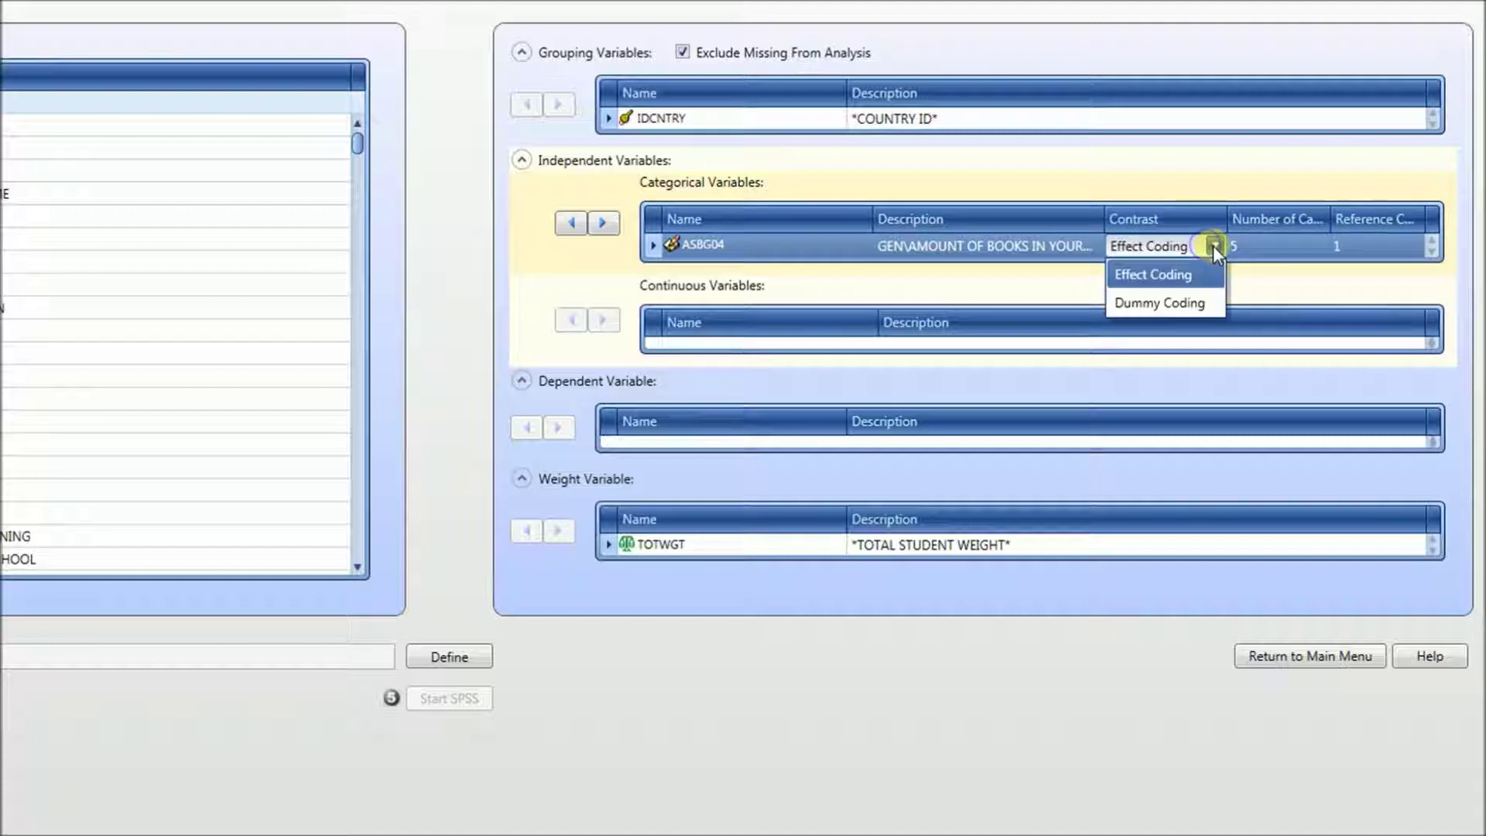
click(1188, 276)
click(1405, 245)
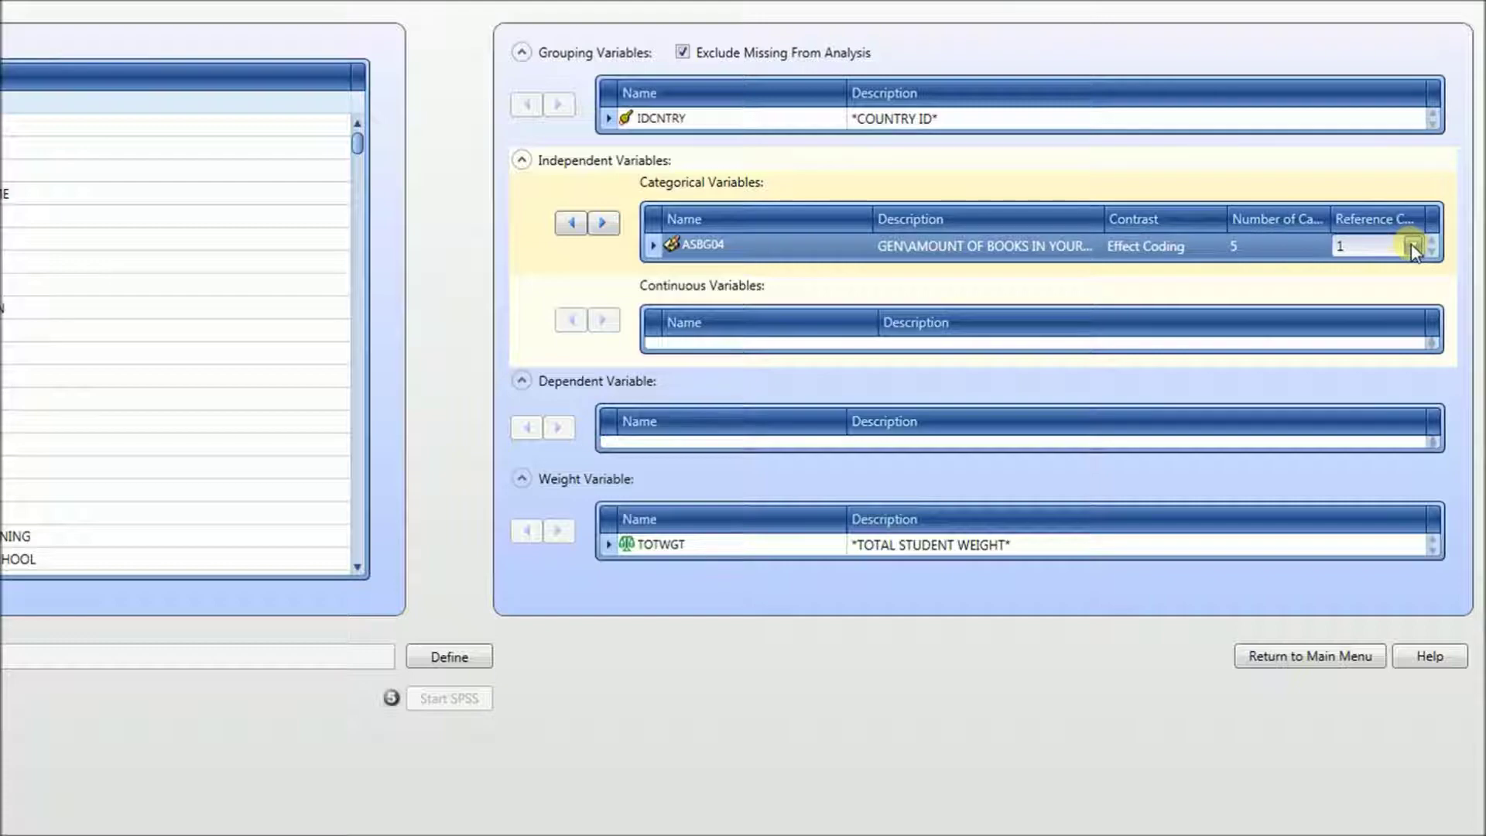
click(630, 304)
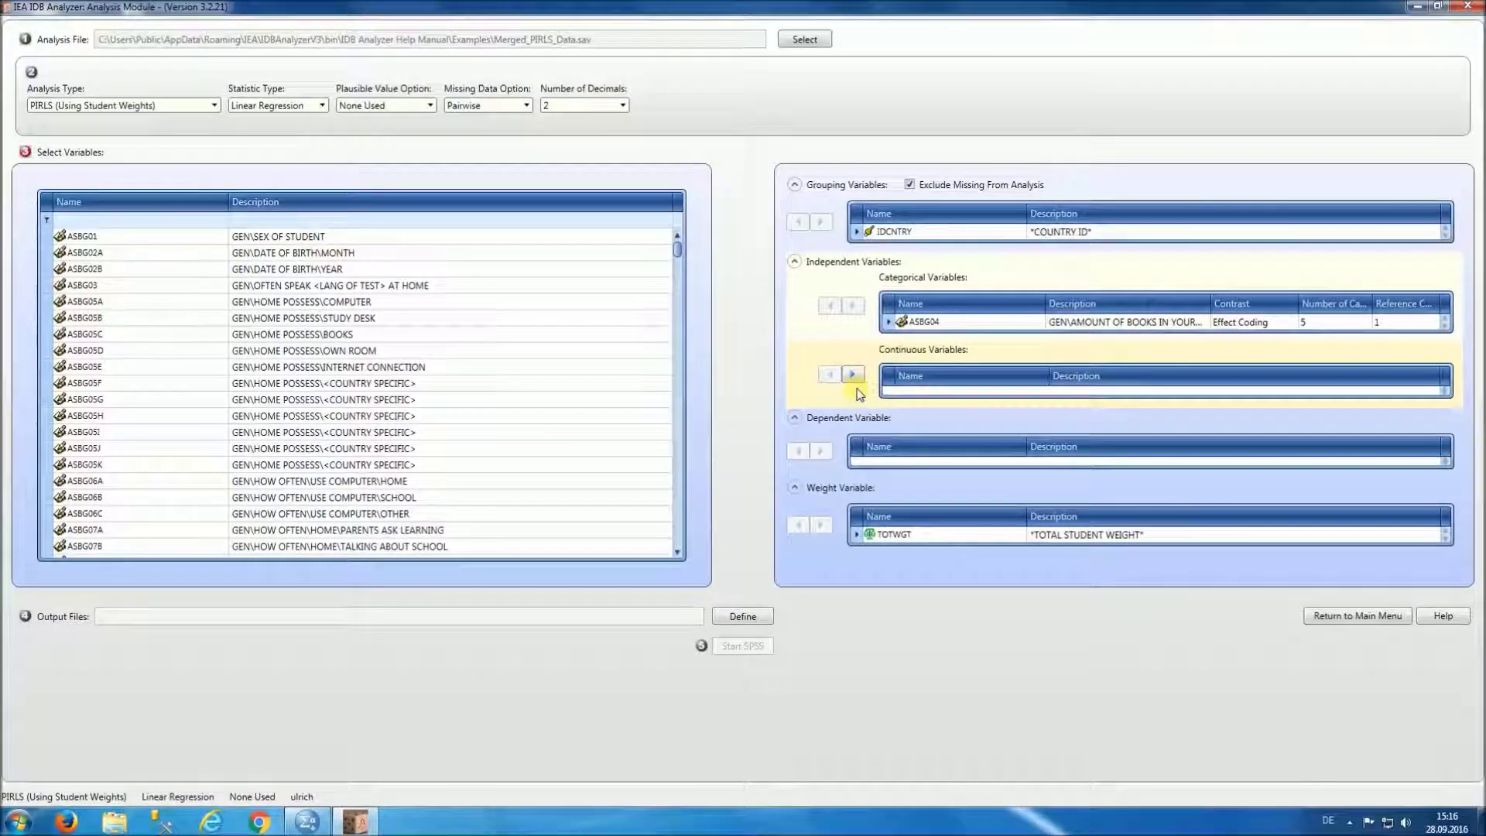
Add ASBGSCR (reading confidence) as a continuous independent variable.
click(166, 223)
text(asb)
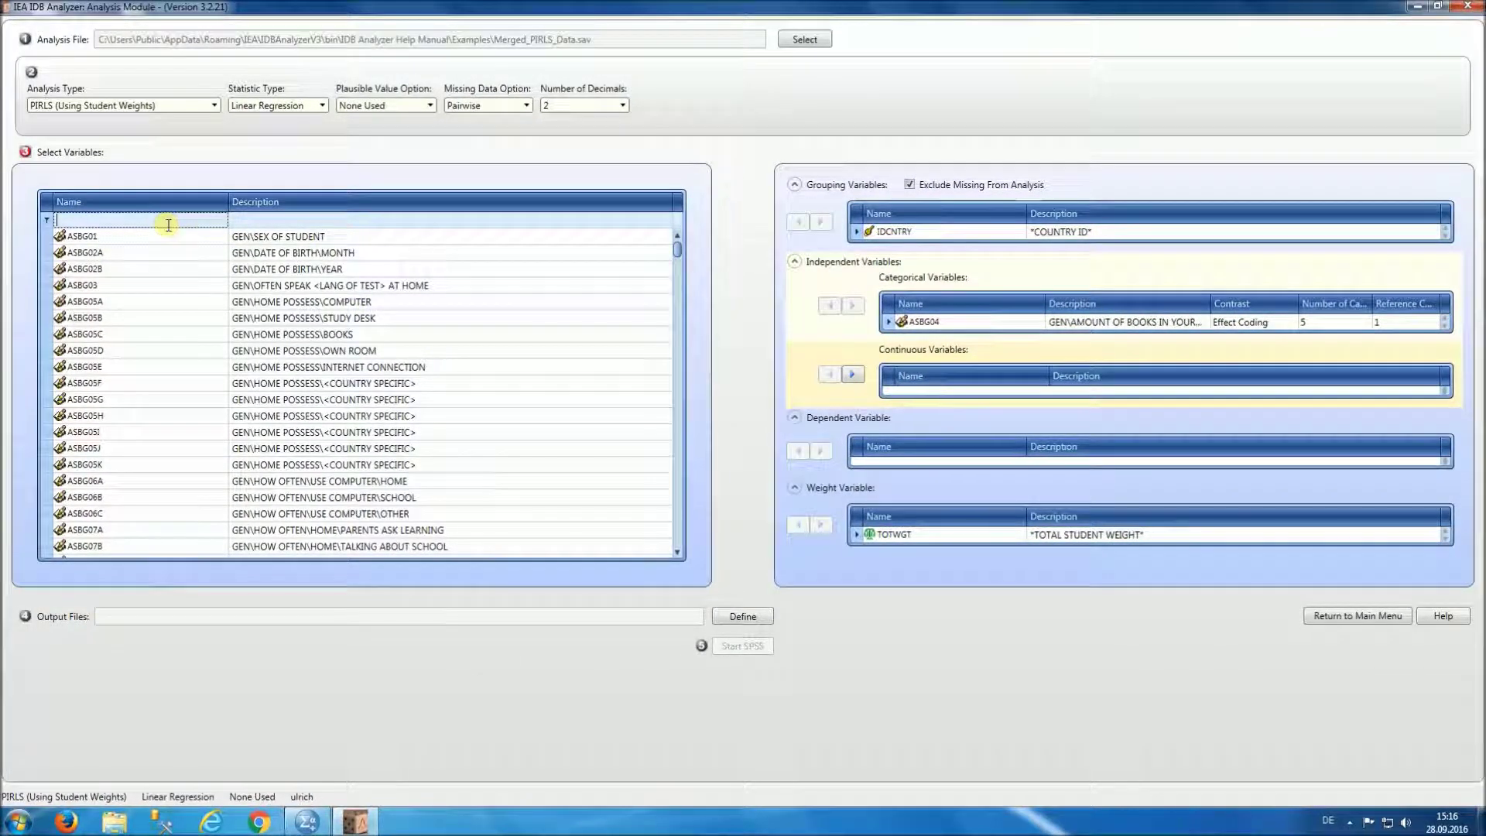
text(g)
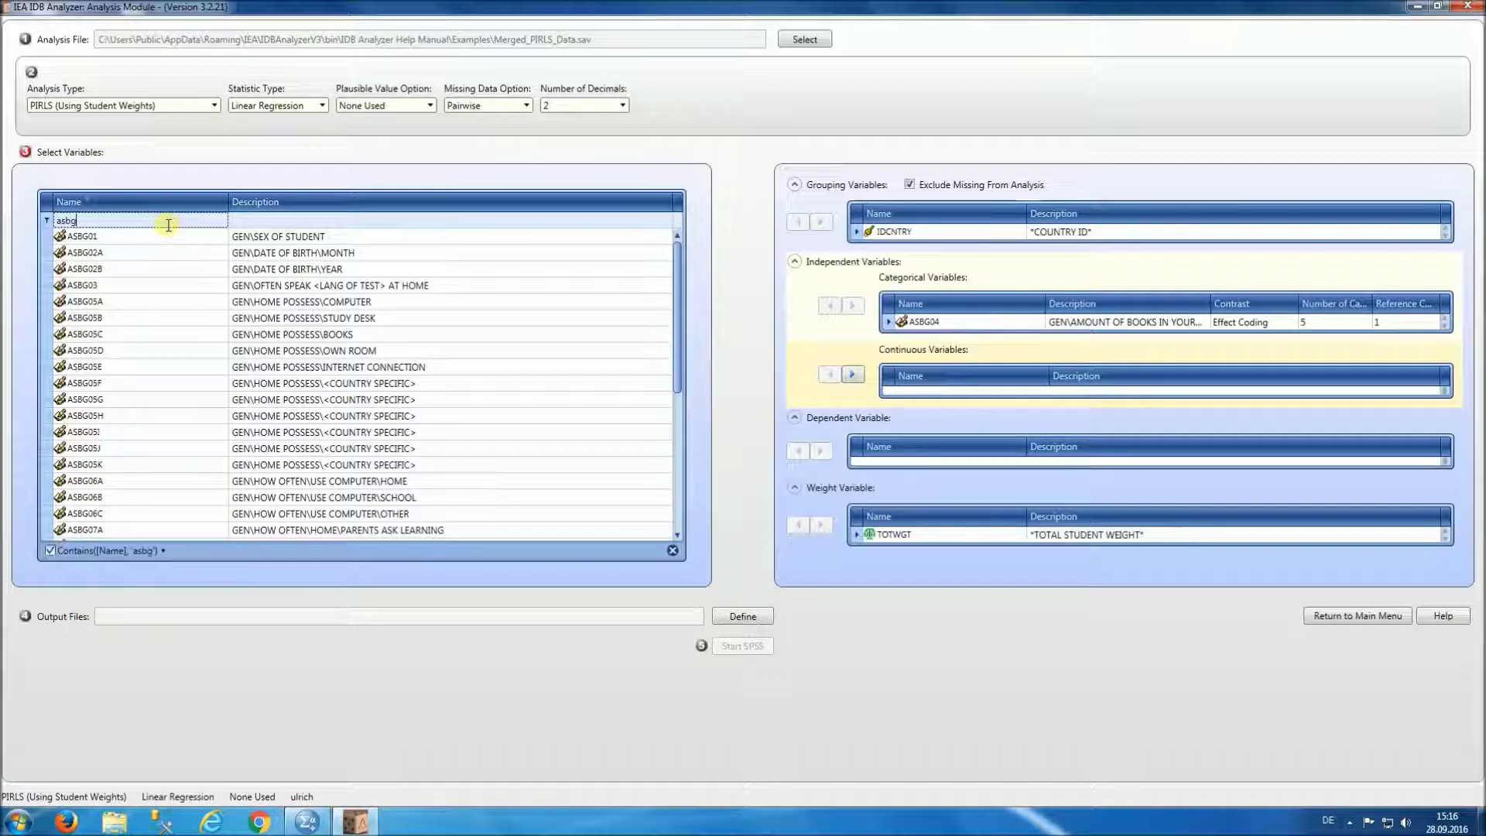
text(scr)
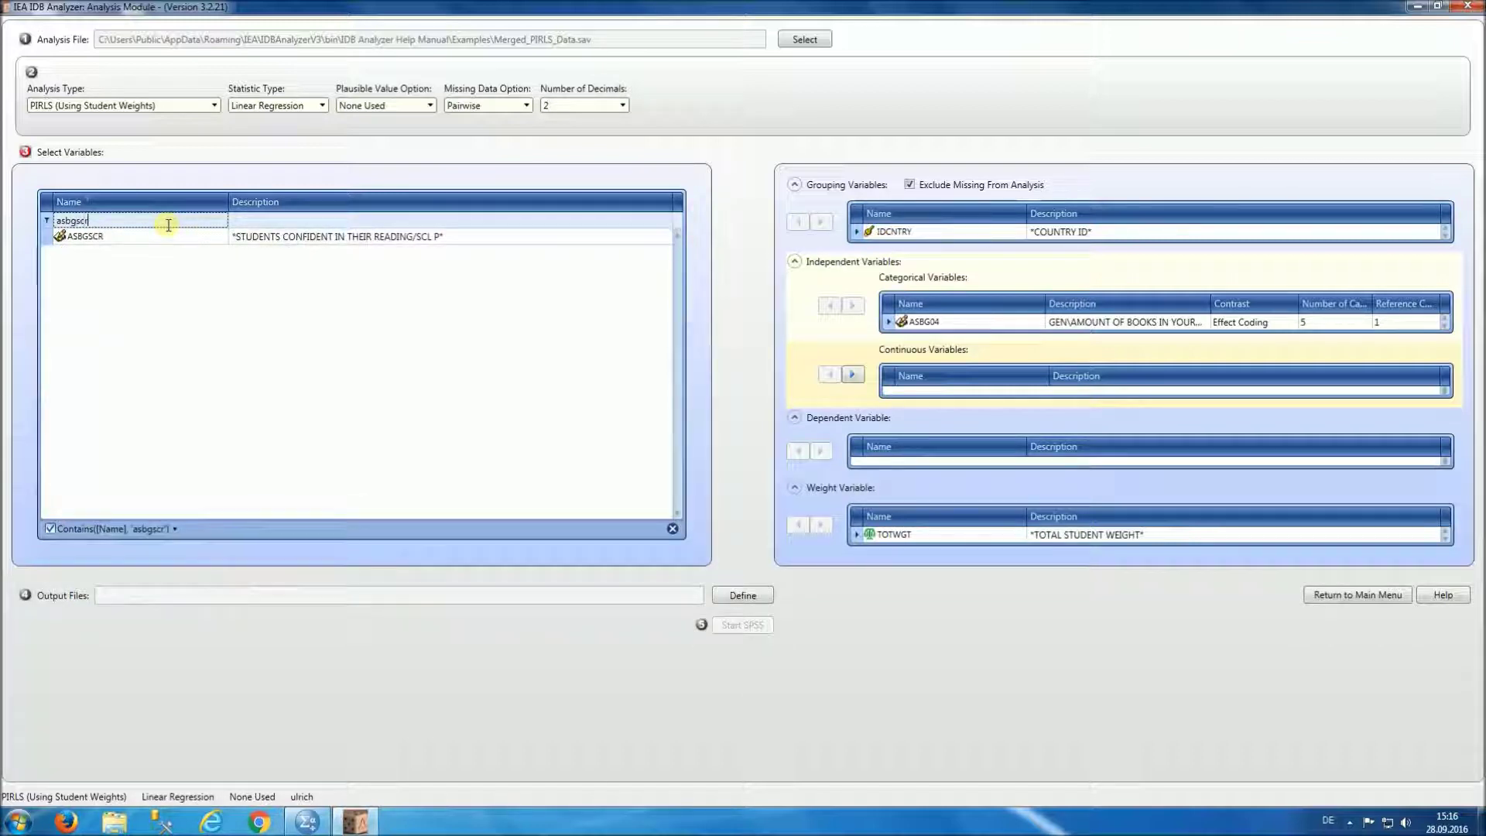
click(304, 238)
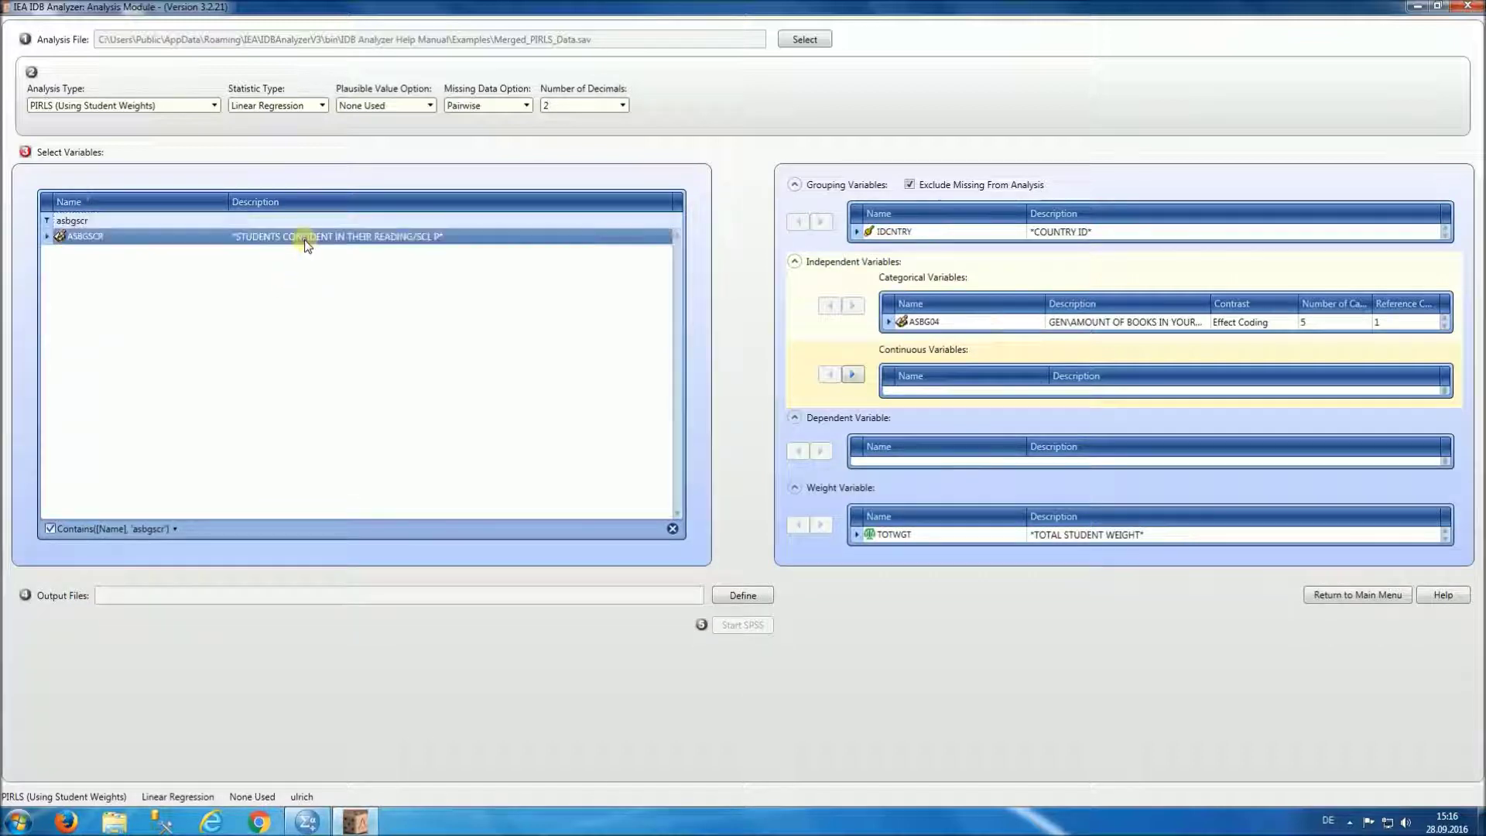
click(852, 375)
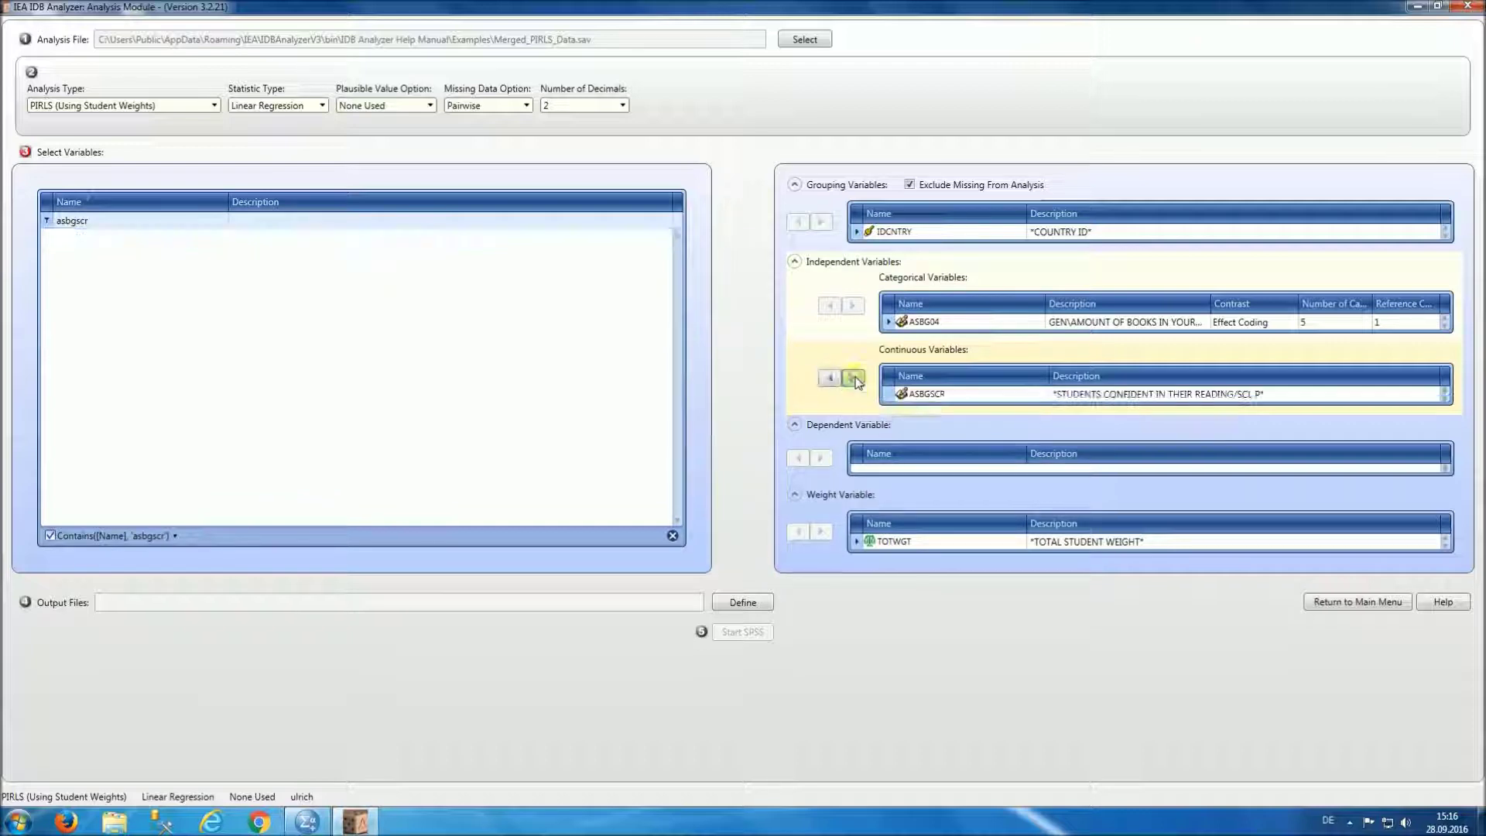
Filter by 'asbgsl' and make ASBGSLR the dependent variable.
click(838, 460)
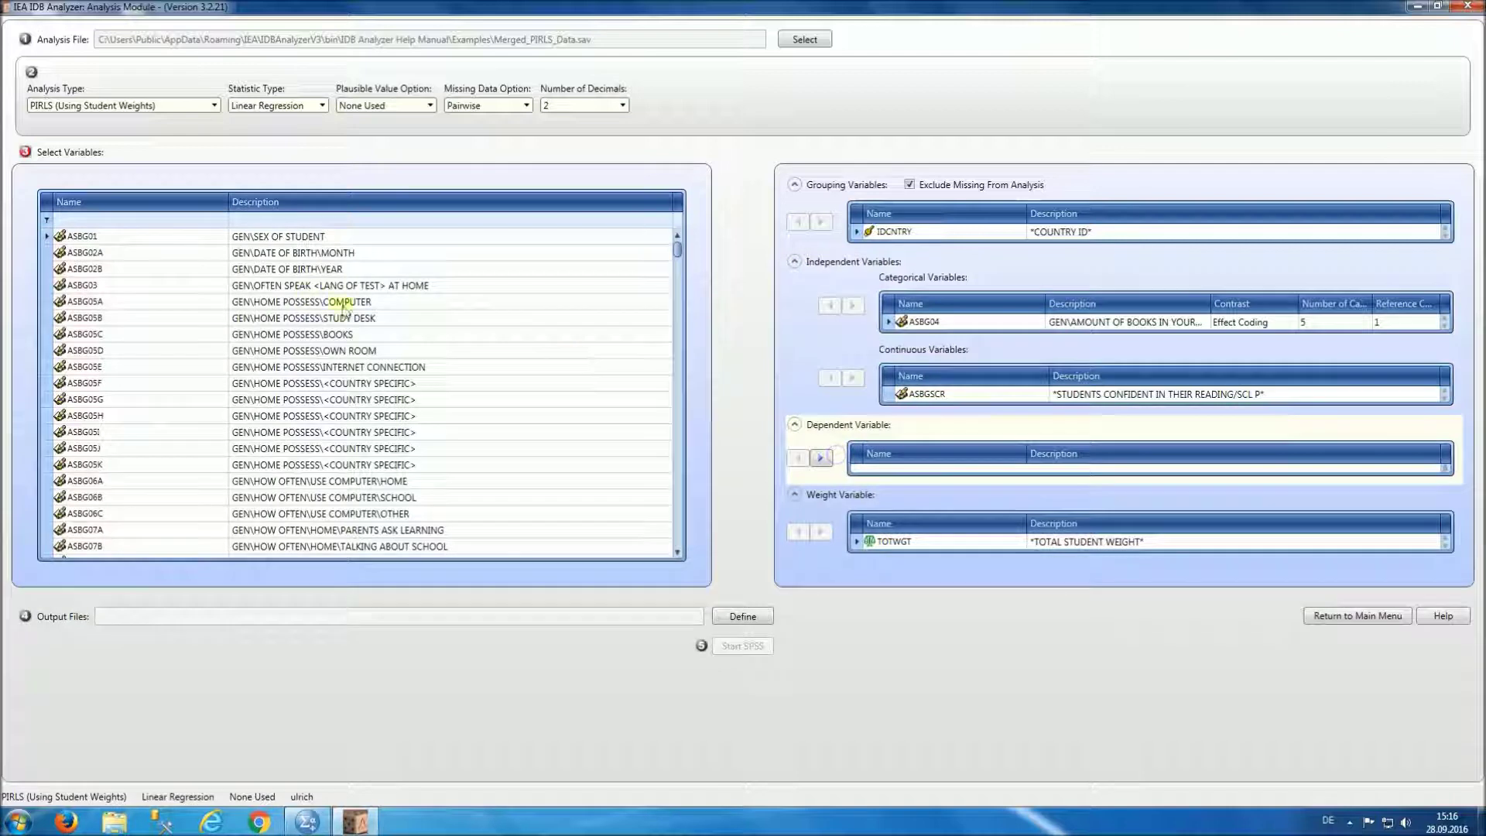
click(180, 219)
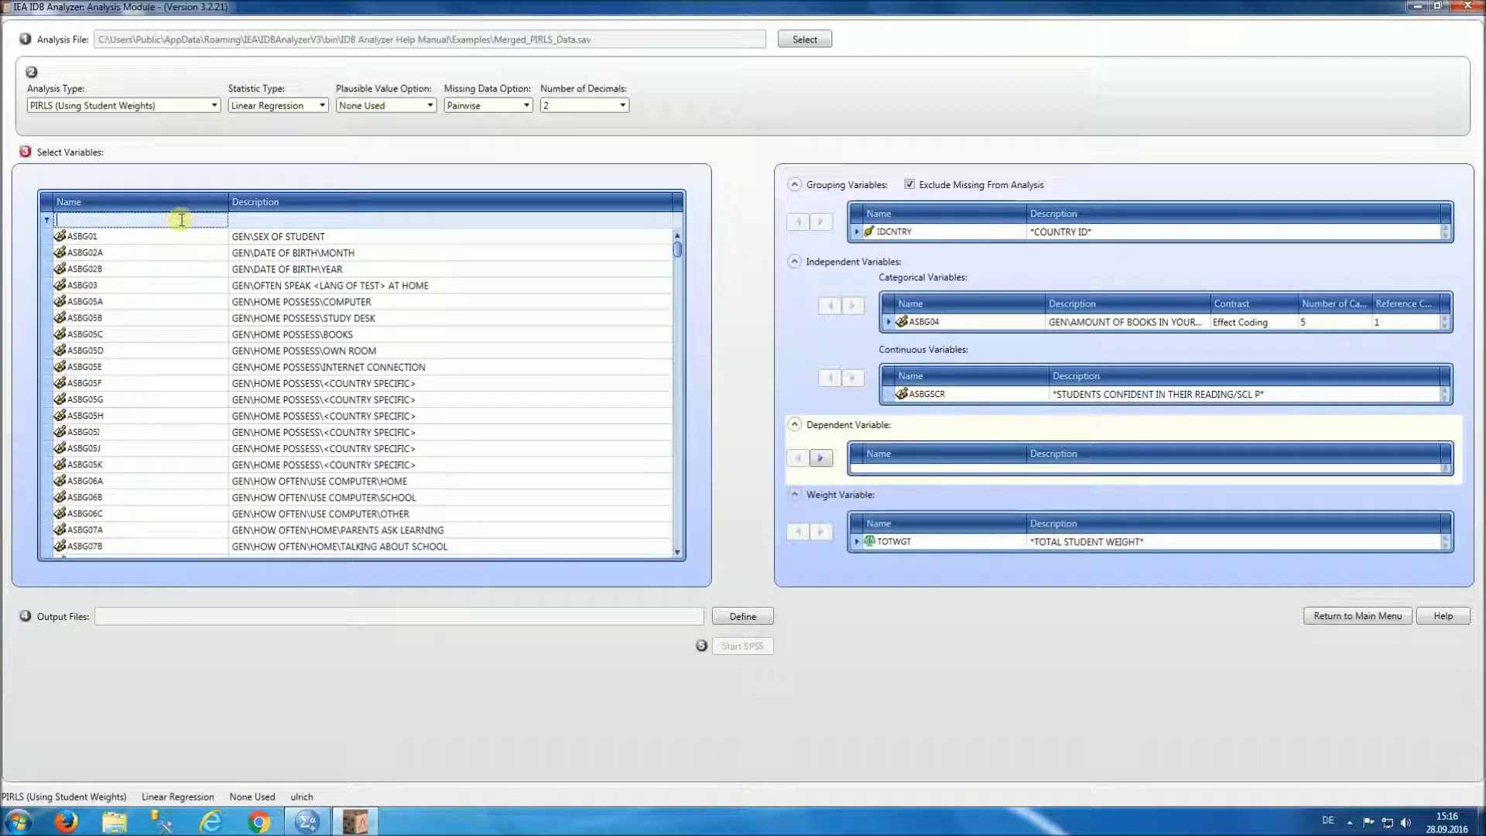
text(asbg)
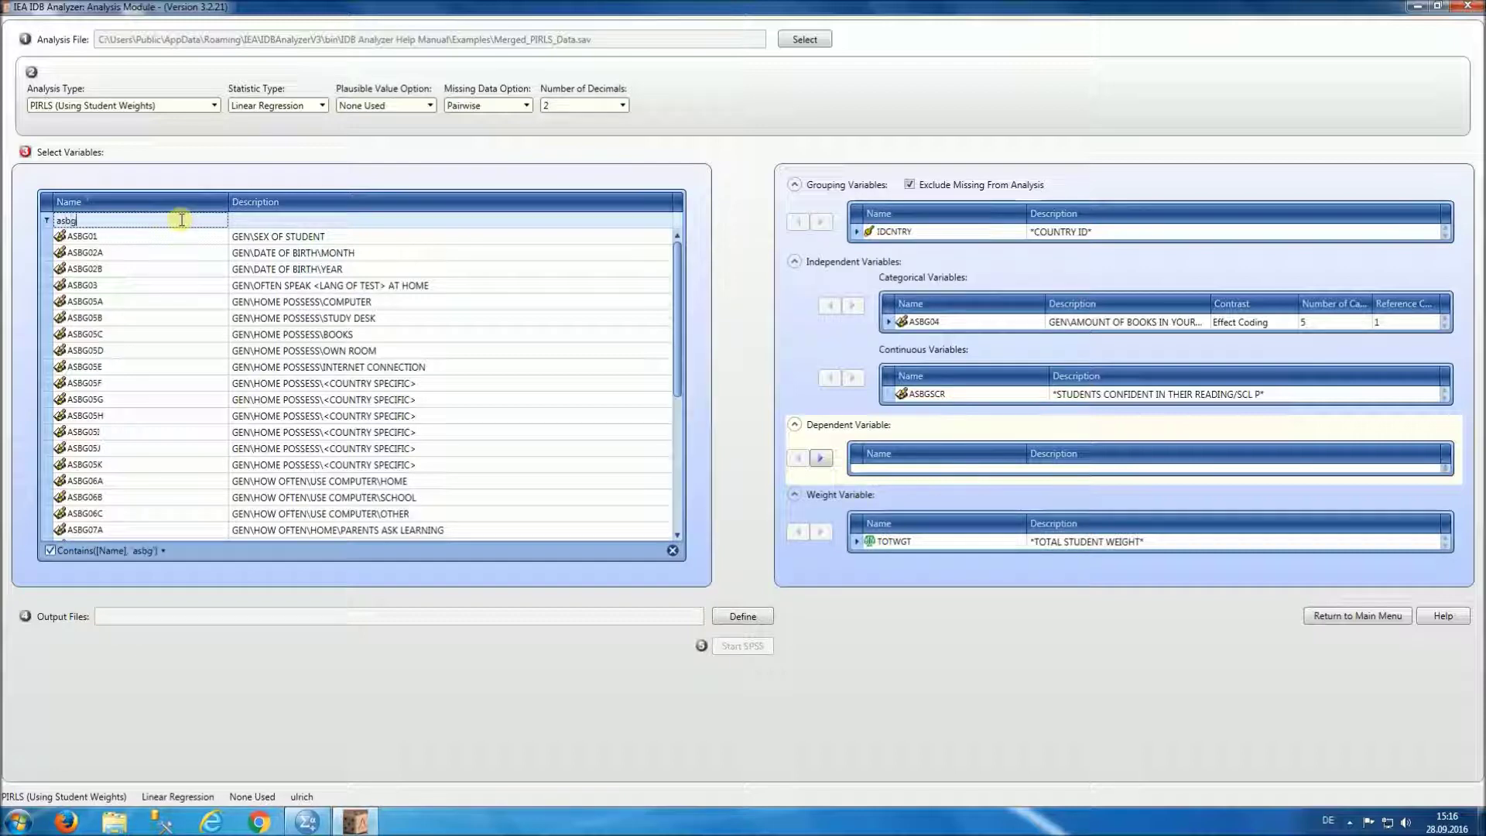
text(sl)
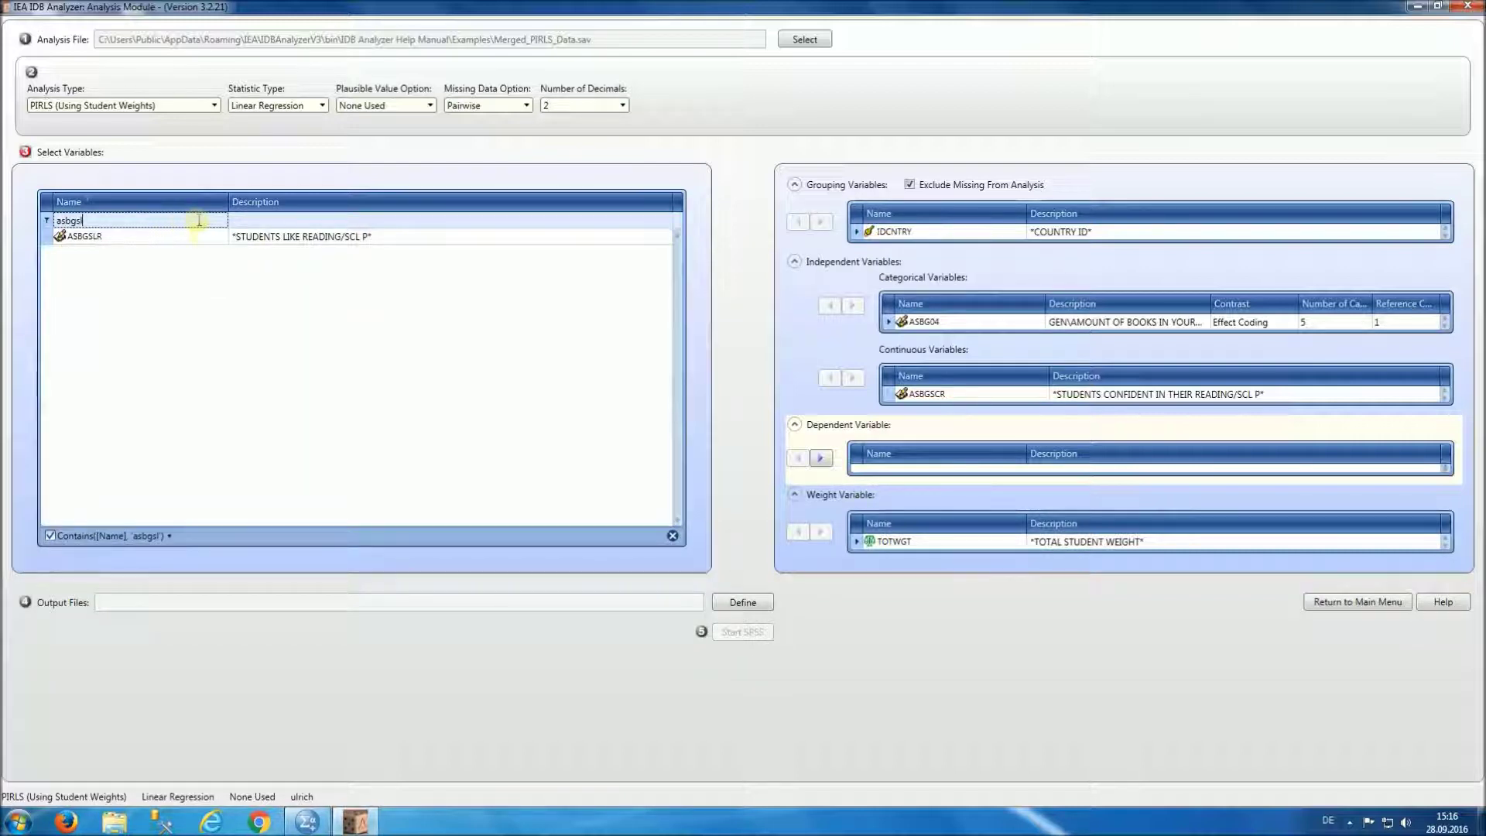
double_click(192, 236)
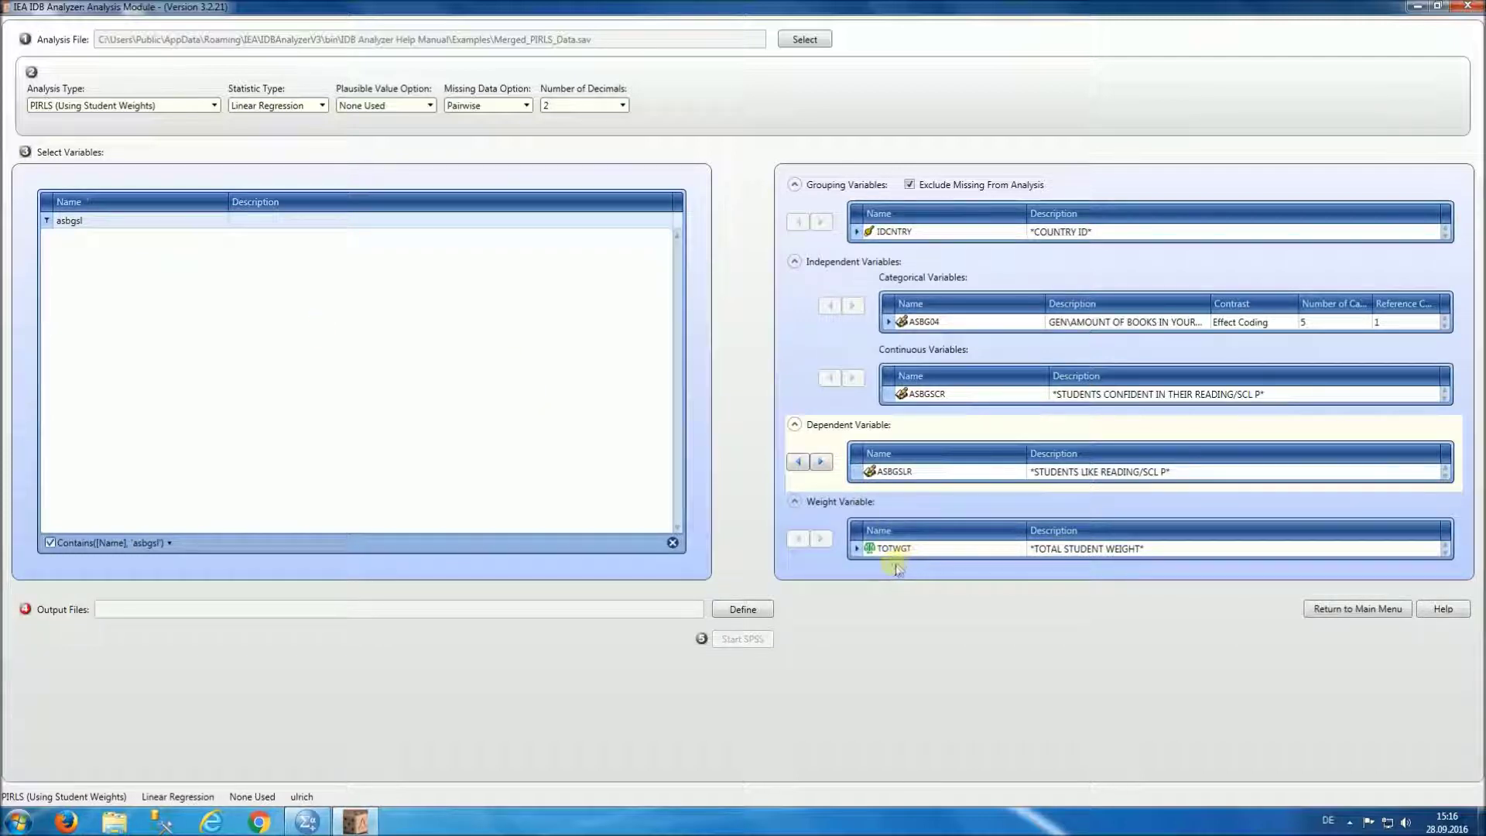
Name the output files LinearRegressionWithNoPV in the Examples folder.
click(757, 610)
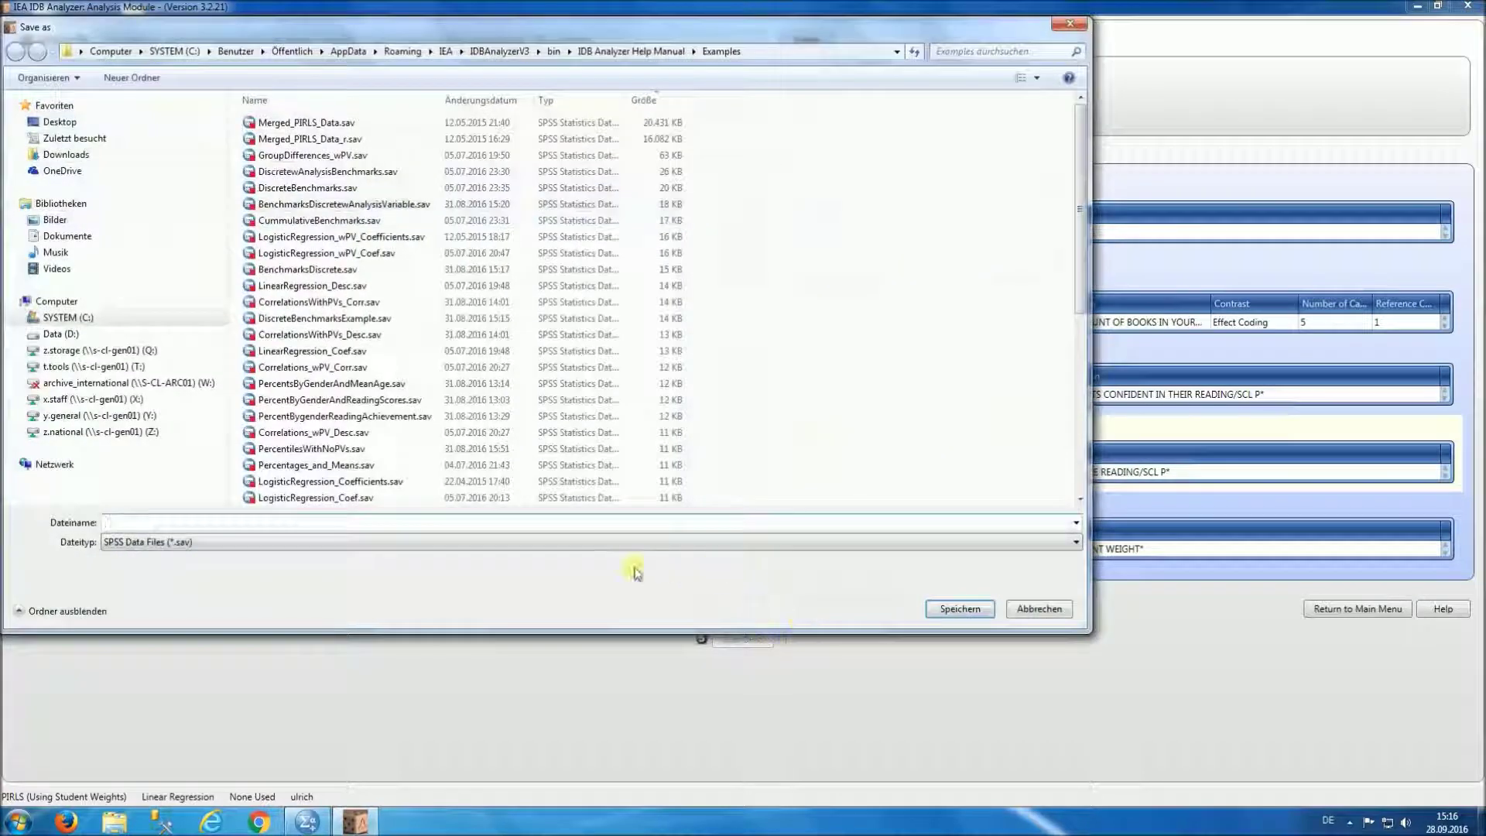
click(620, 526)
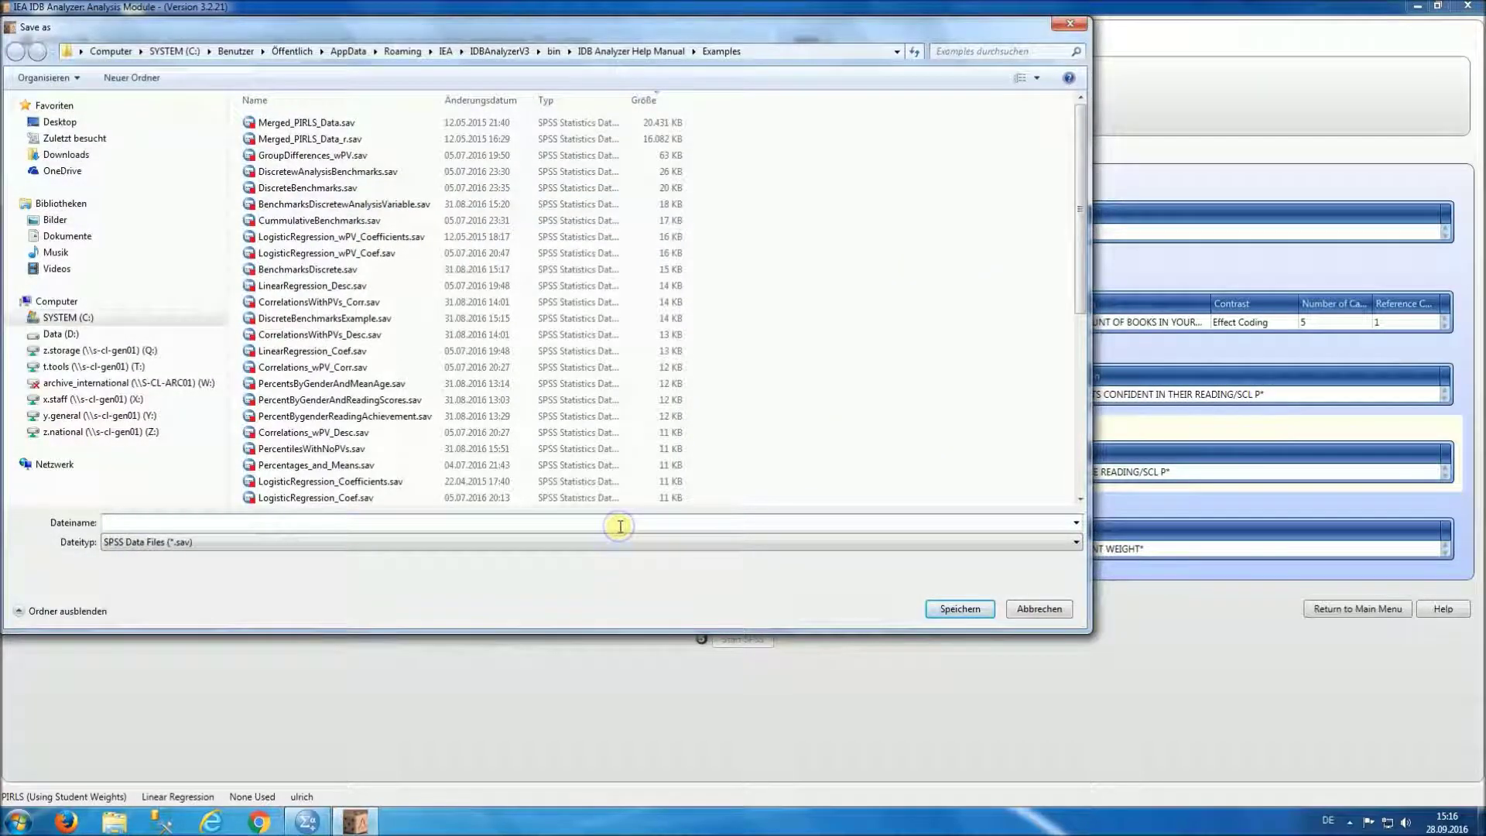
text(LinearRe)
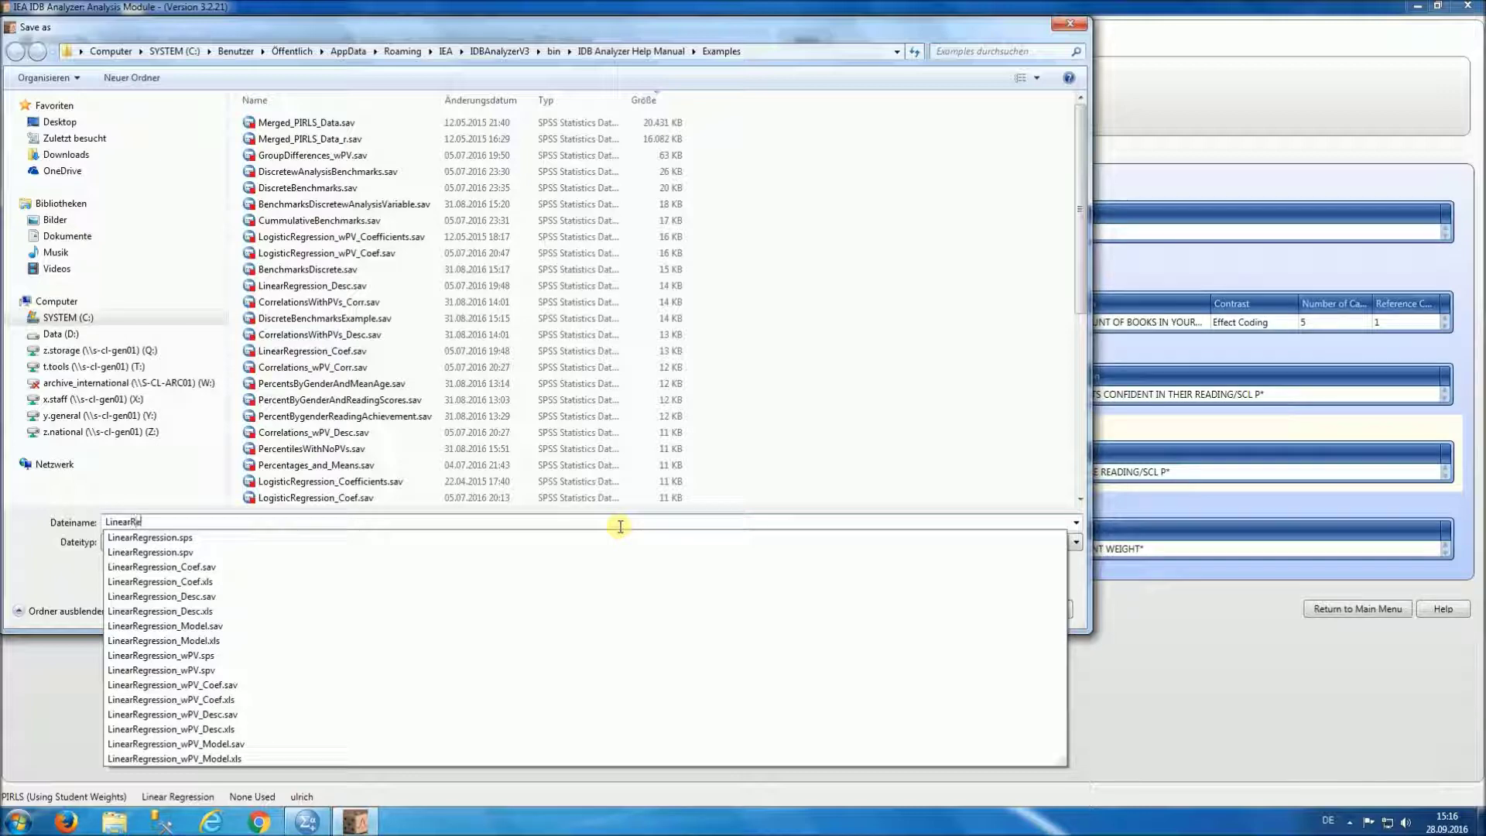
text(gressionWithNoPV)
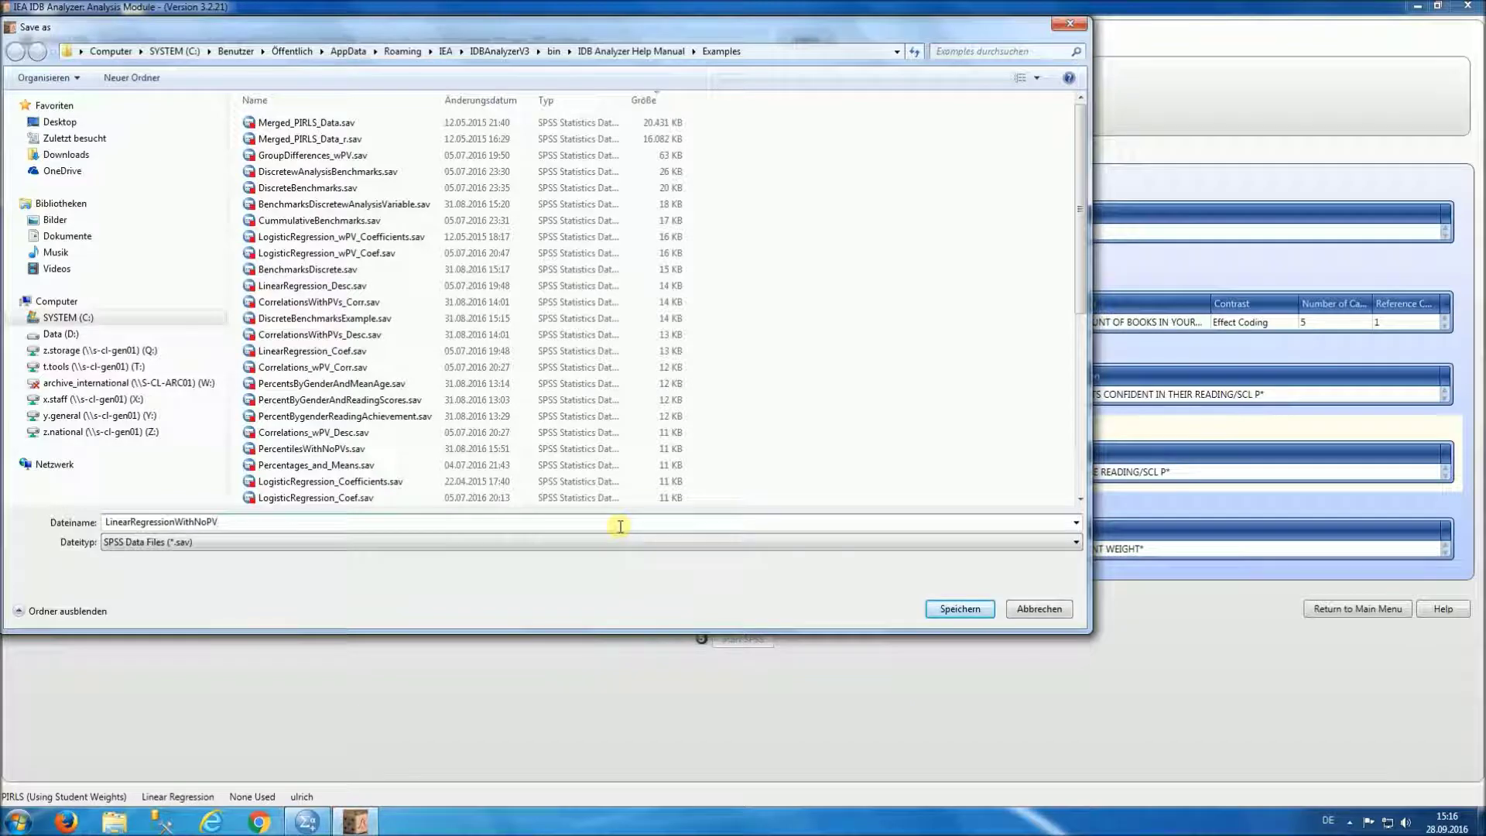
key(Return)
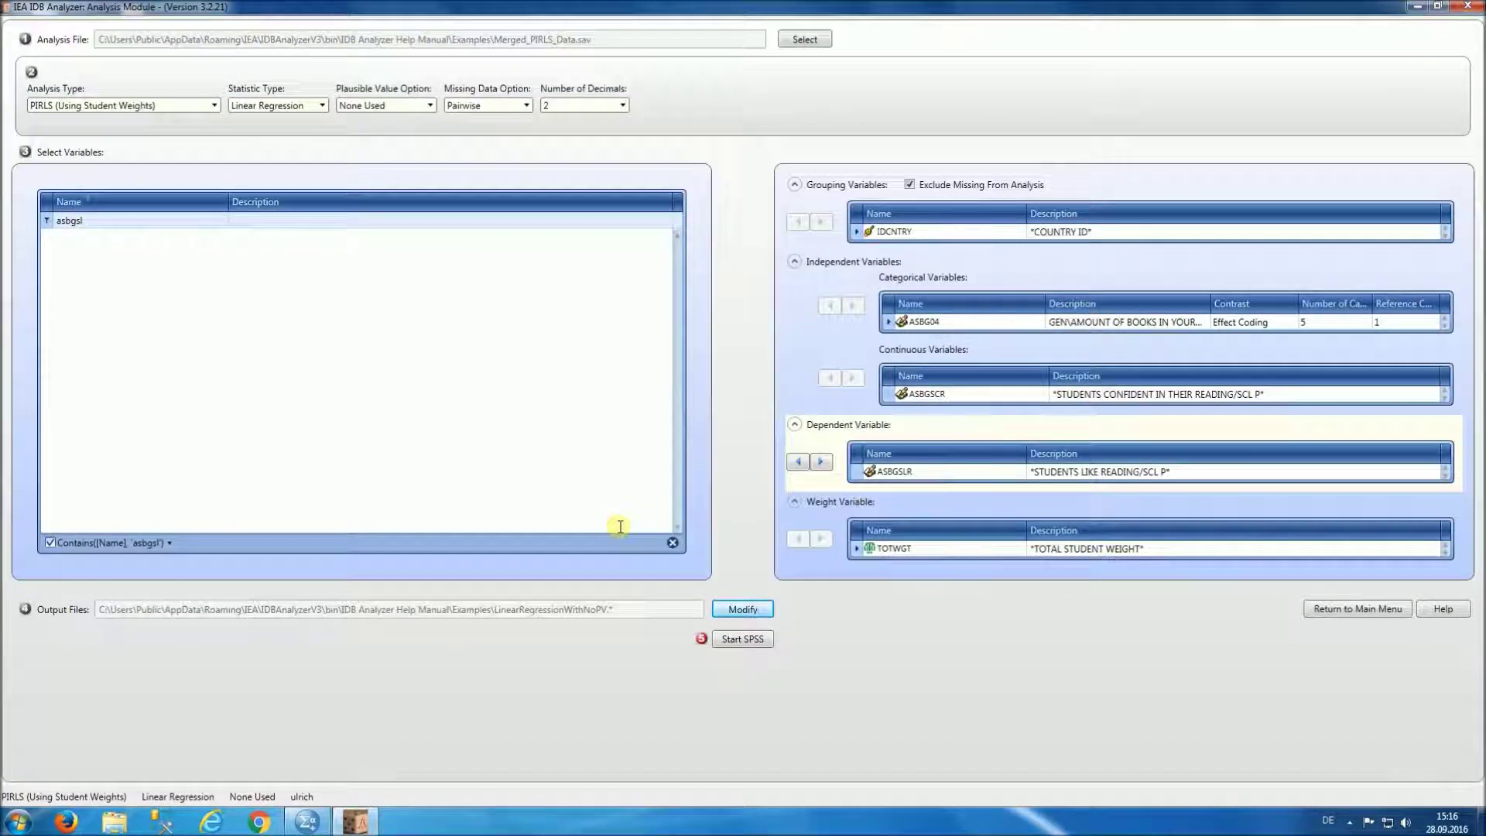
Launch SPSS with the generated regression syntax and run the entire script.
click(755, 644)
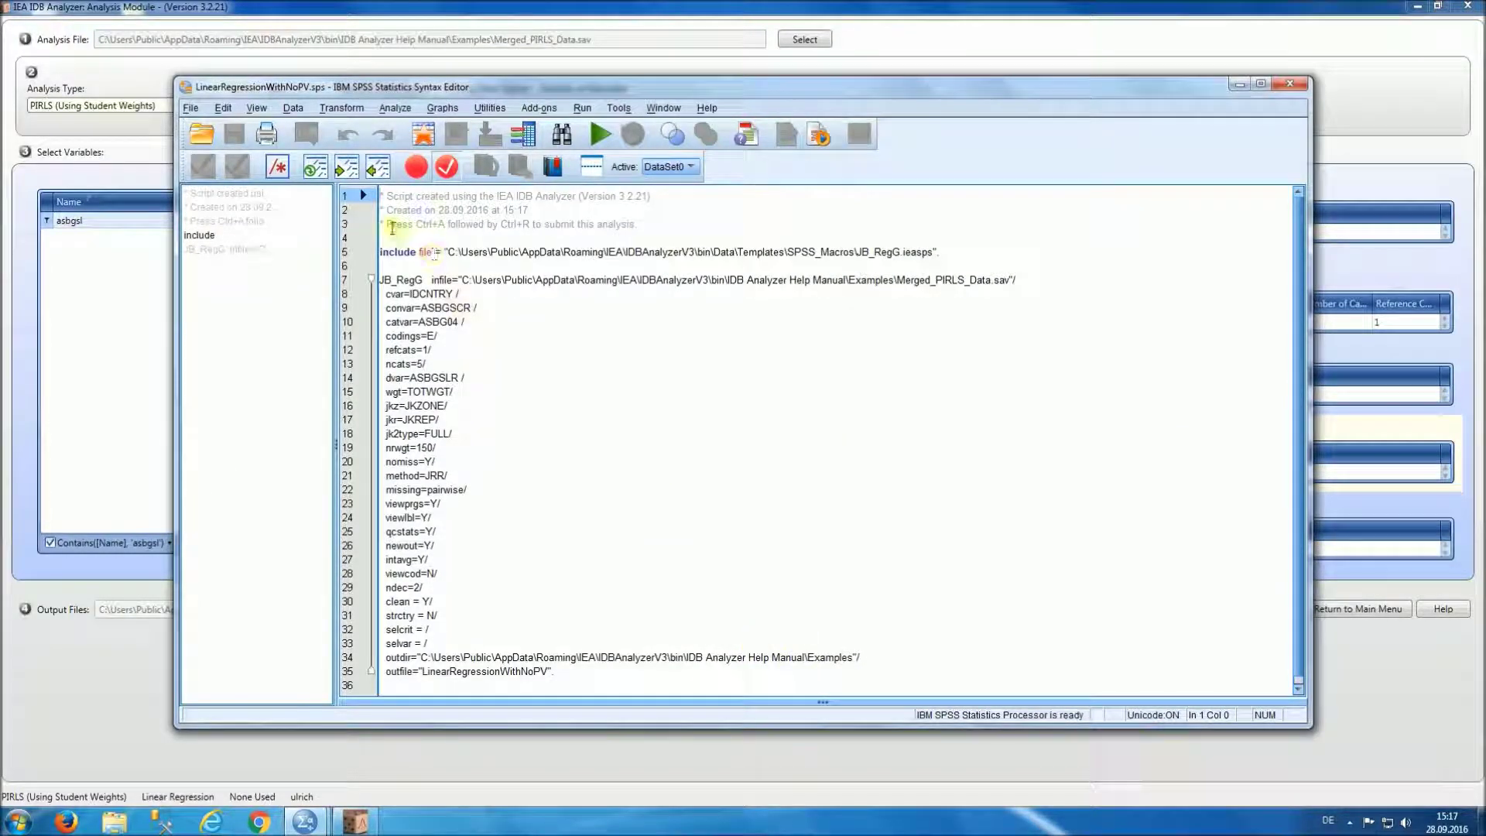
drag(386, 224, 613, 234)
click(582, 108)
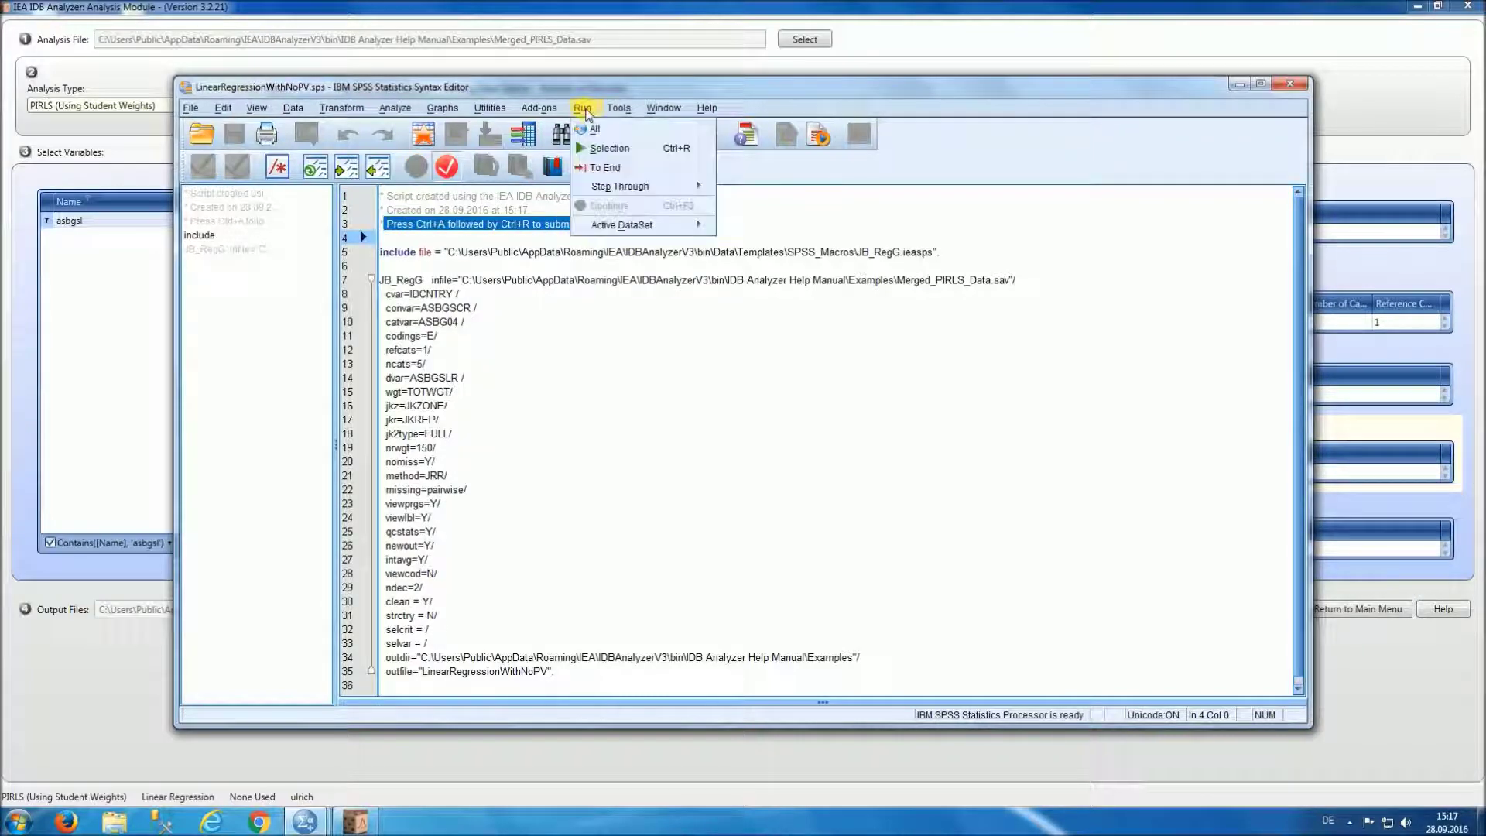
click(598, 129)
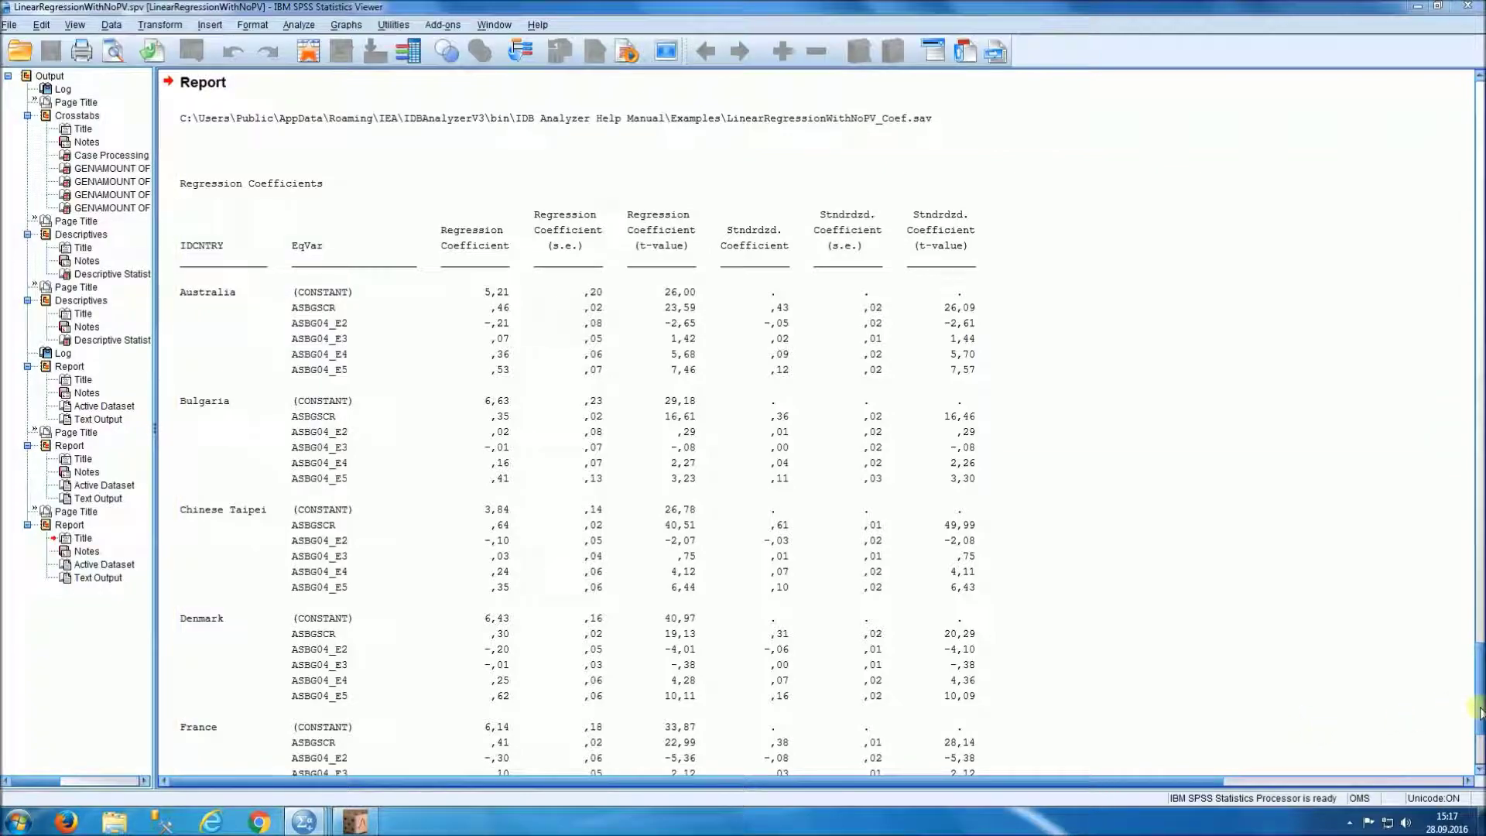
Inspect the ASBG04 recode listing and the contrast-coding check heading.
drag(1479, 712, 1479, 139)
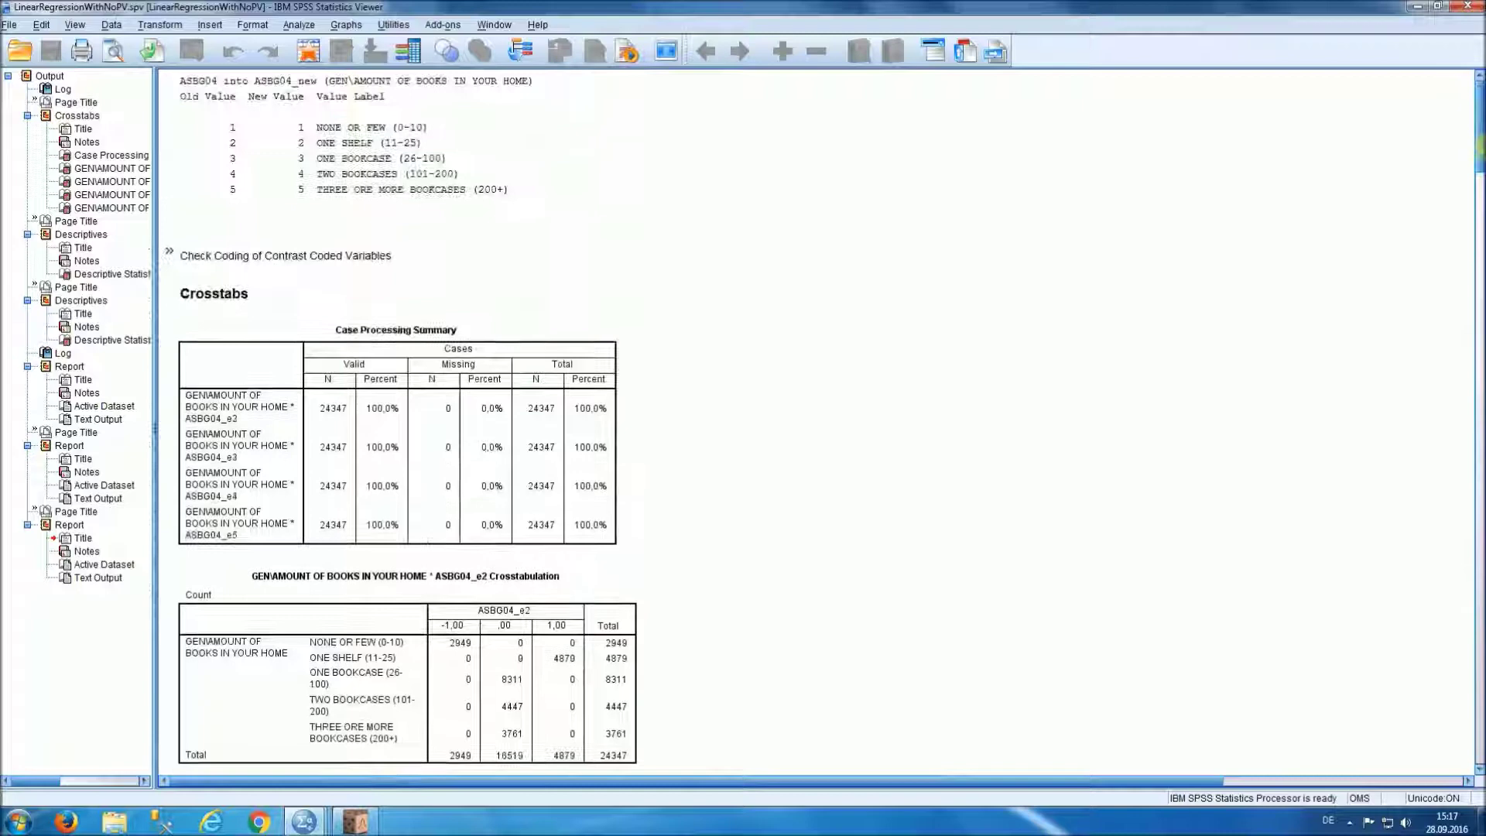
click(593, 223)
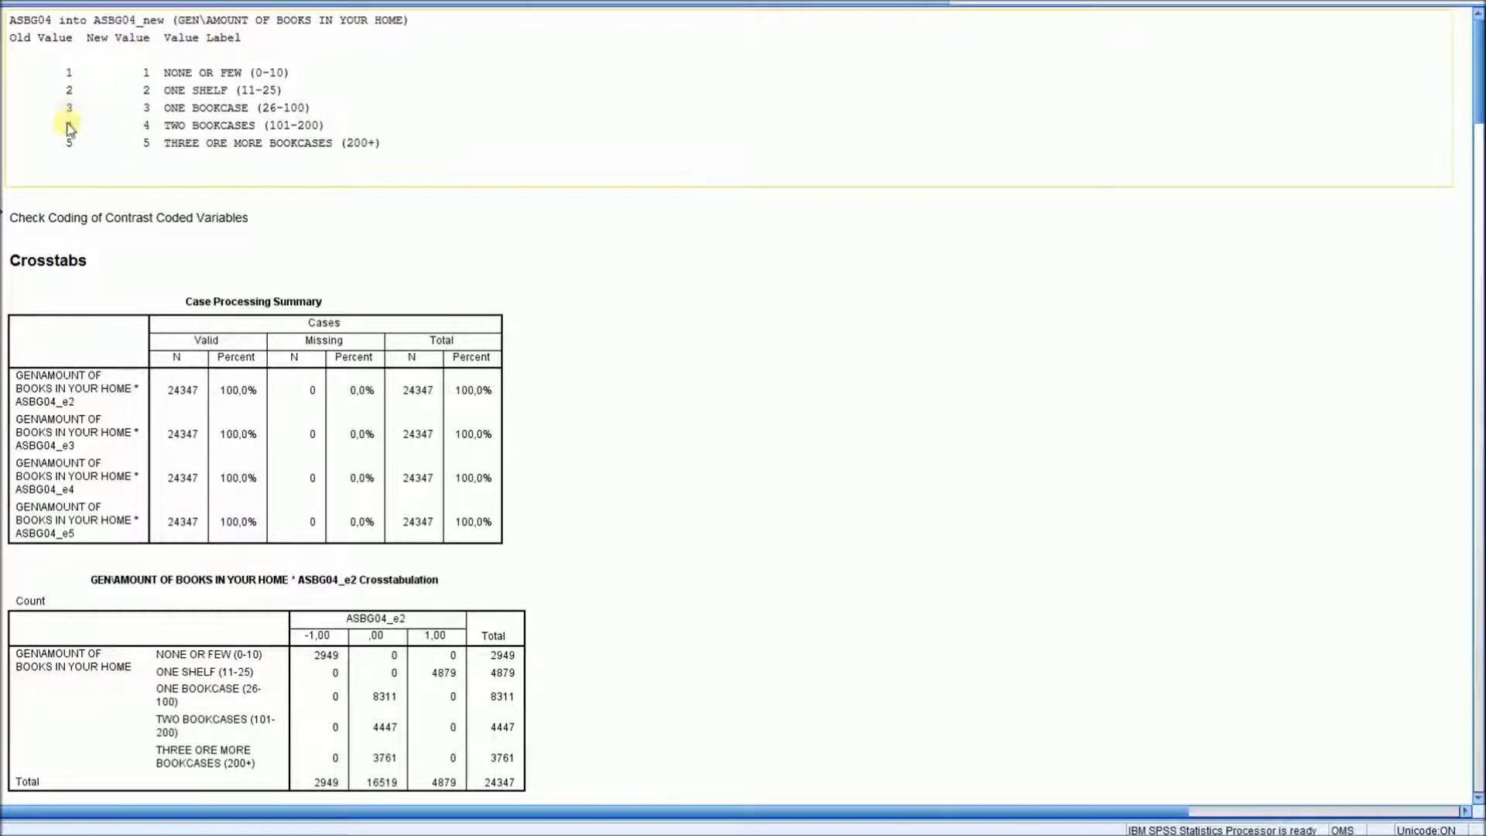
click(407, 227)
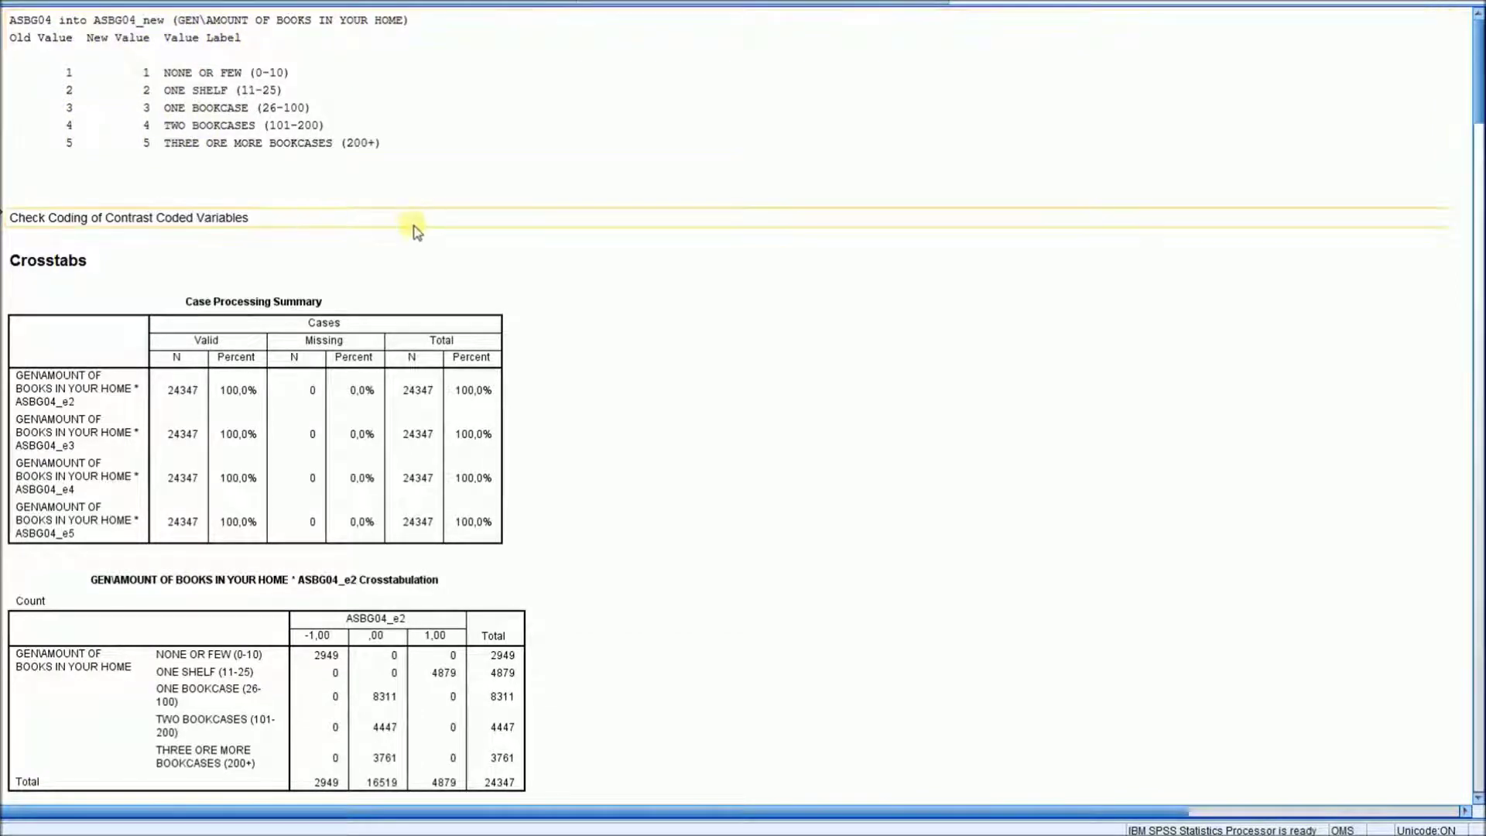
Inspect the ASBG04_e2, ASBG04_e3 and ASBG04_e4 effect-coding crosstabs.
drag(1480, 81, 1482, 136)
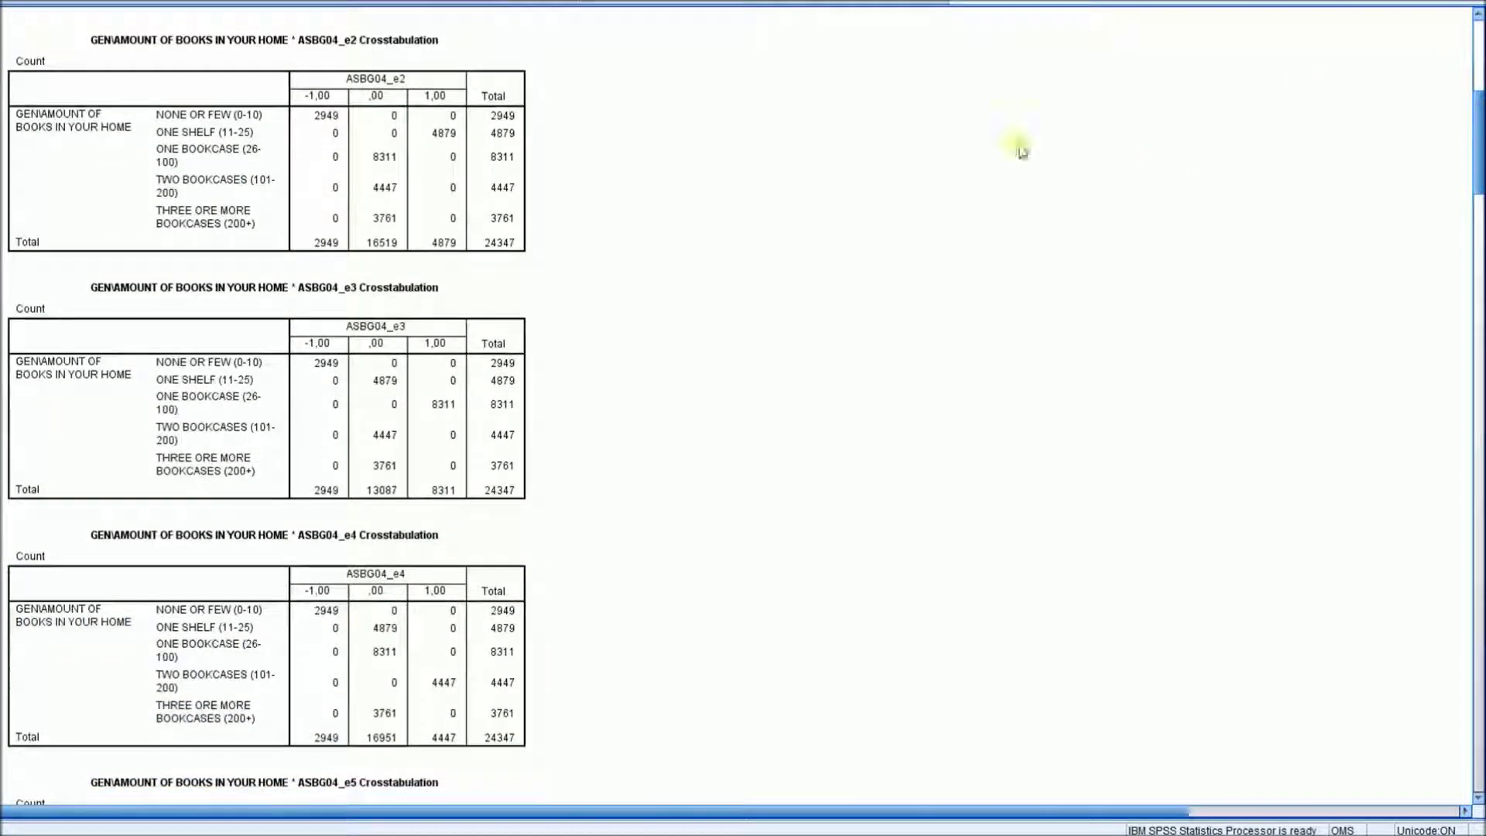
click(523, 143)
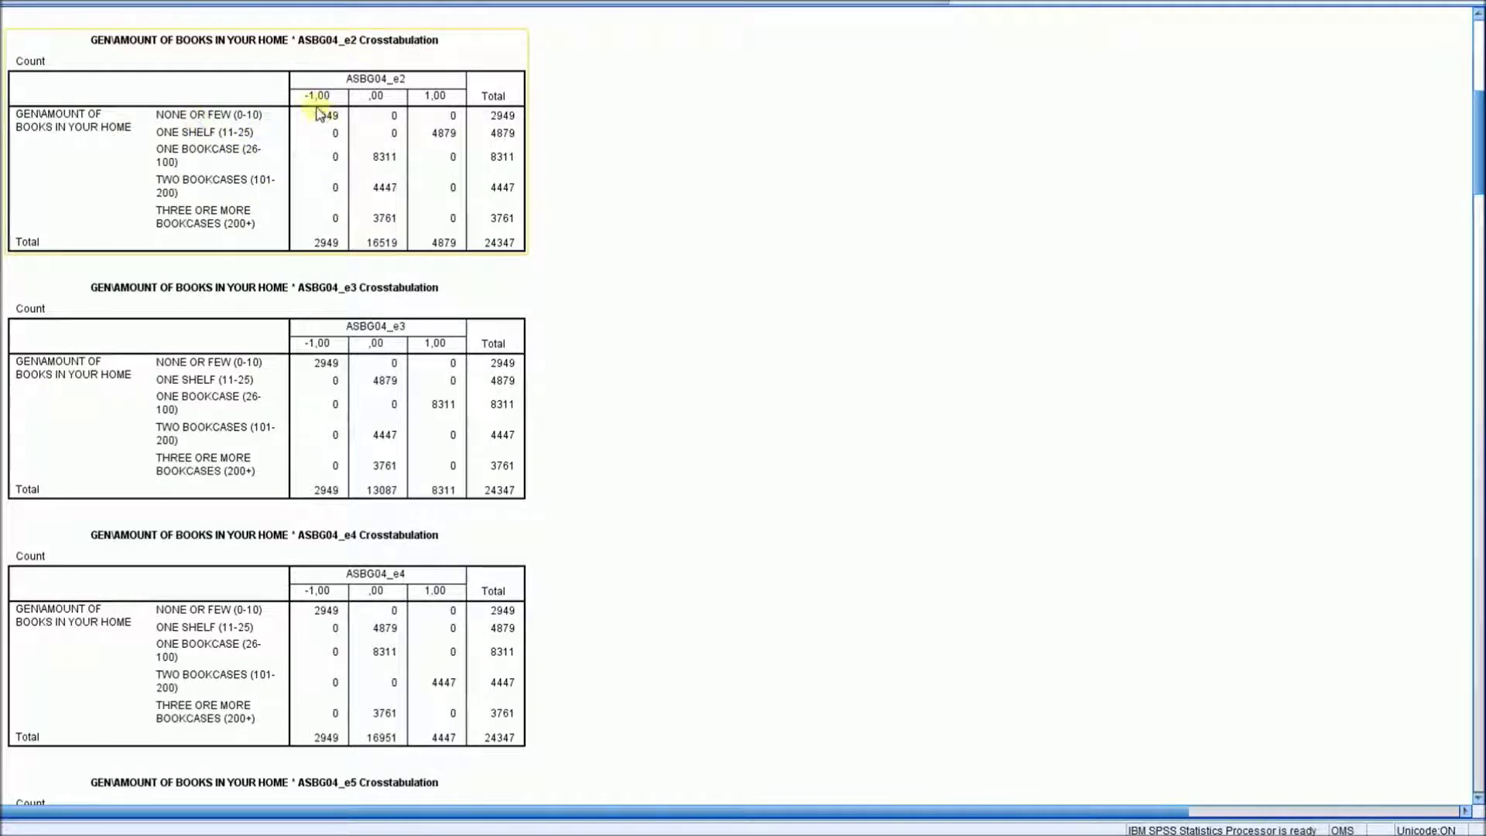
click(391, 324)
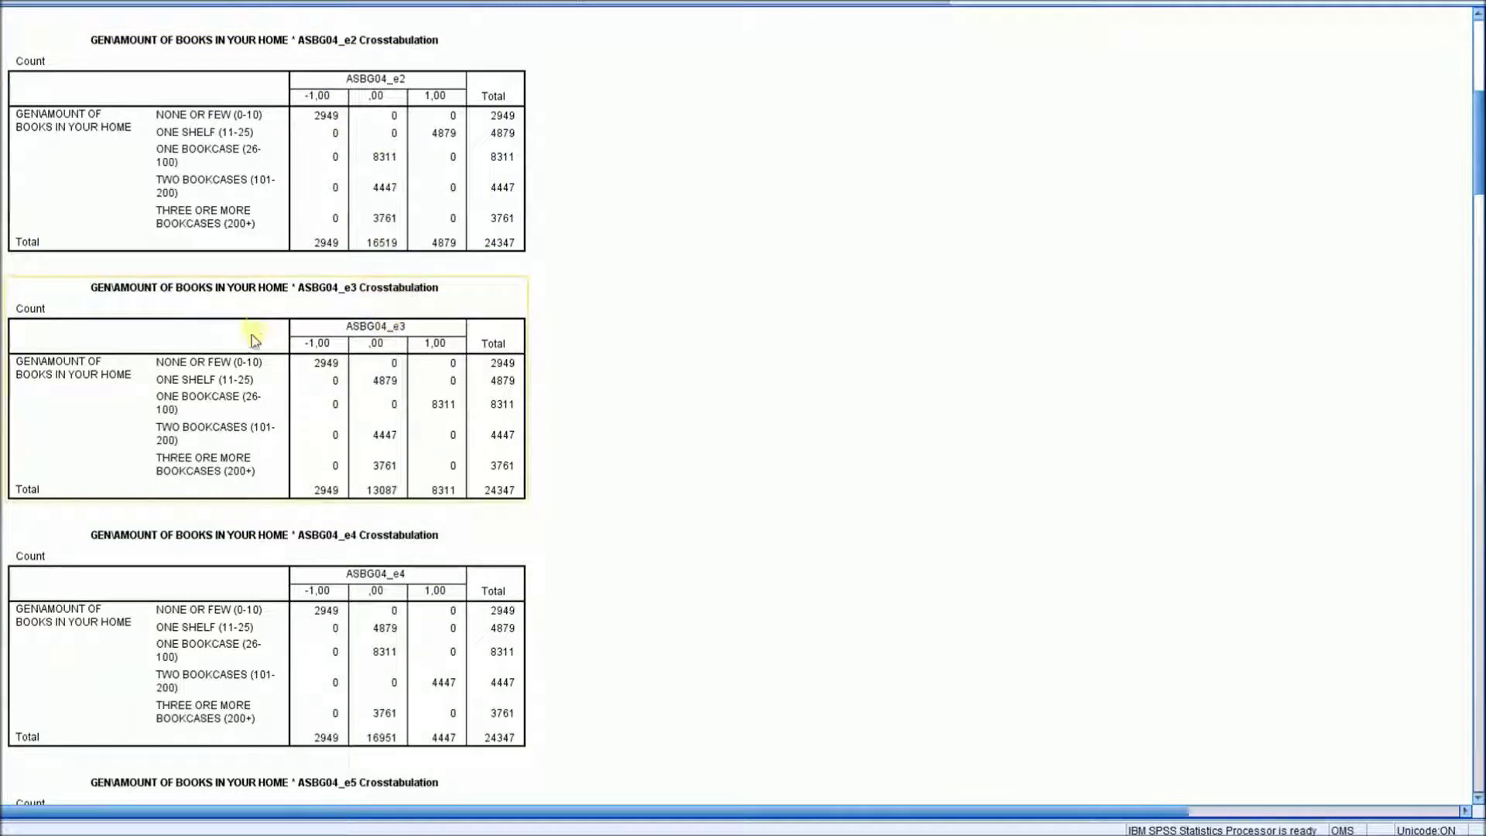
click(364, 649)
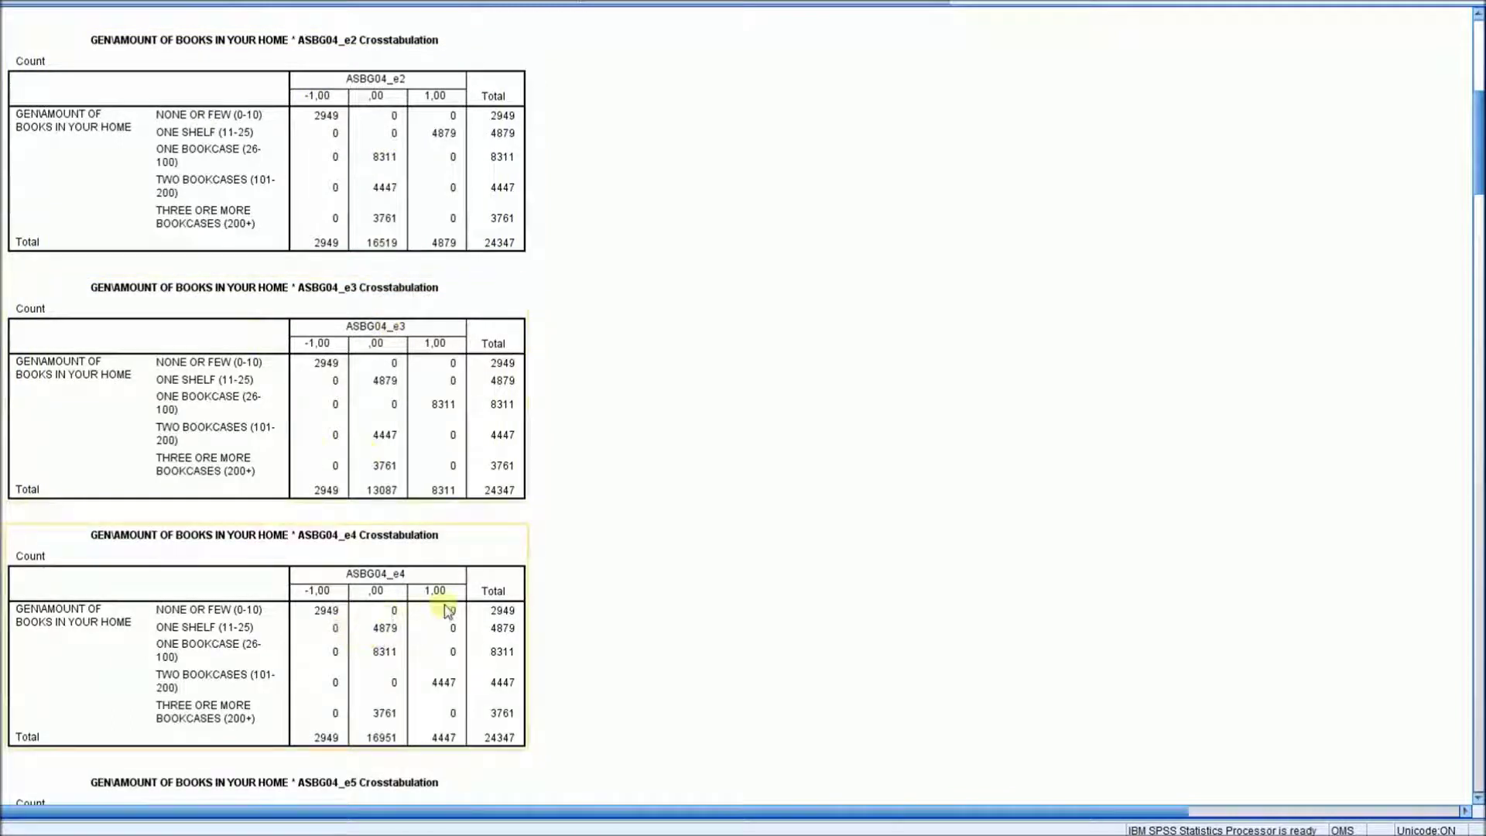
click(442, 505)
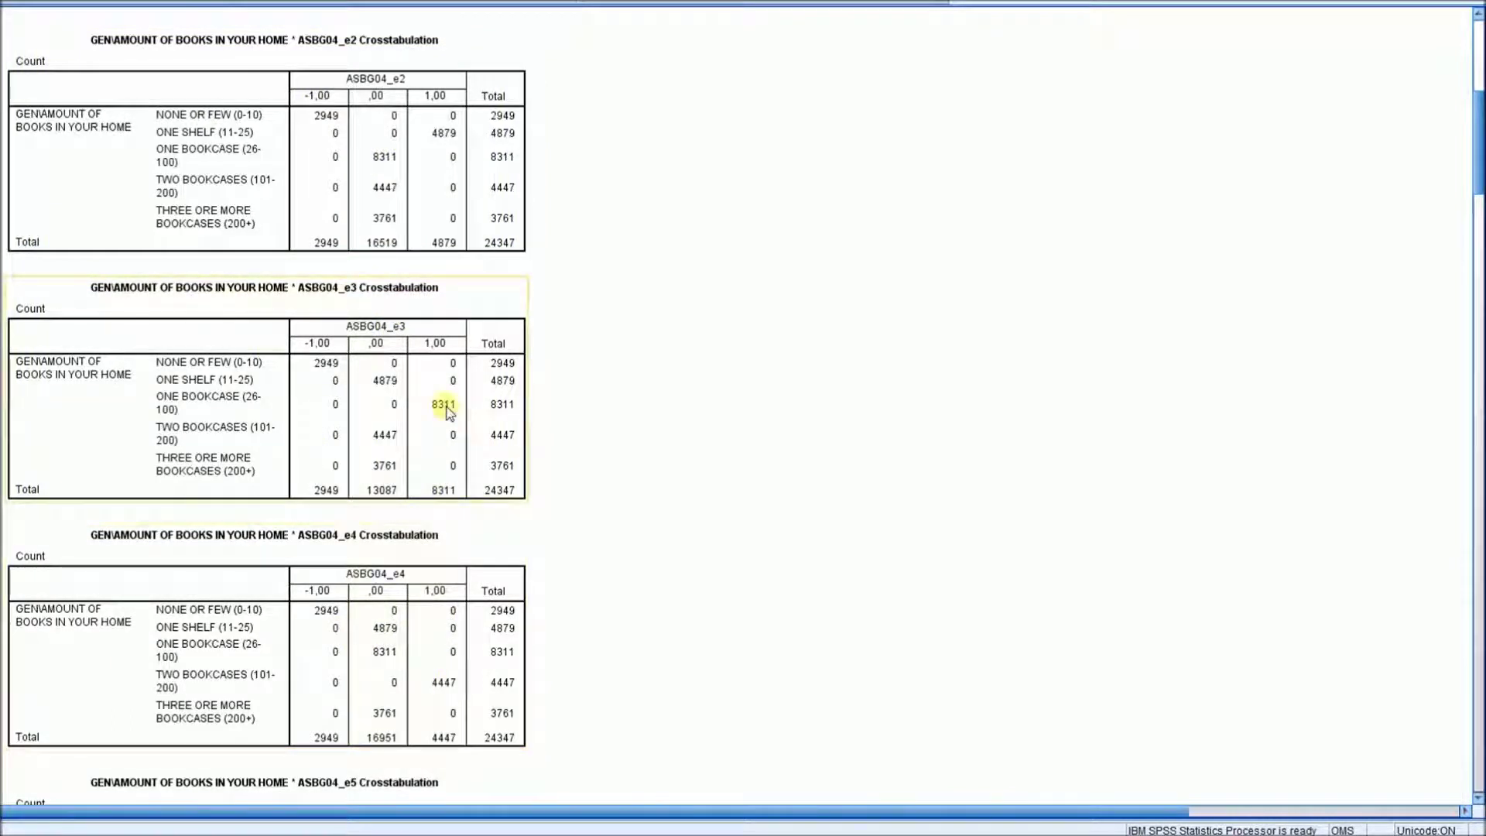
click(275, 139)
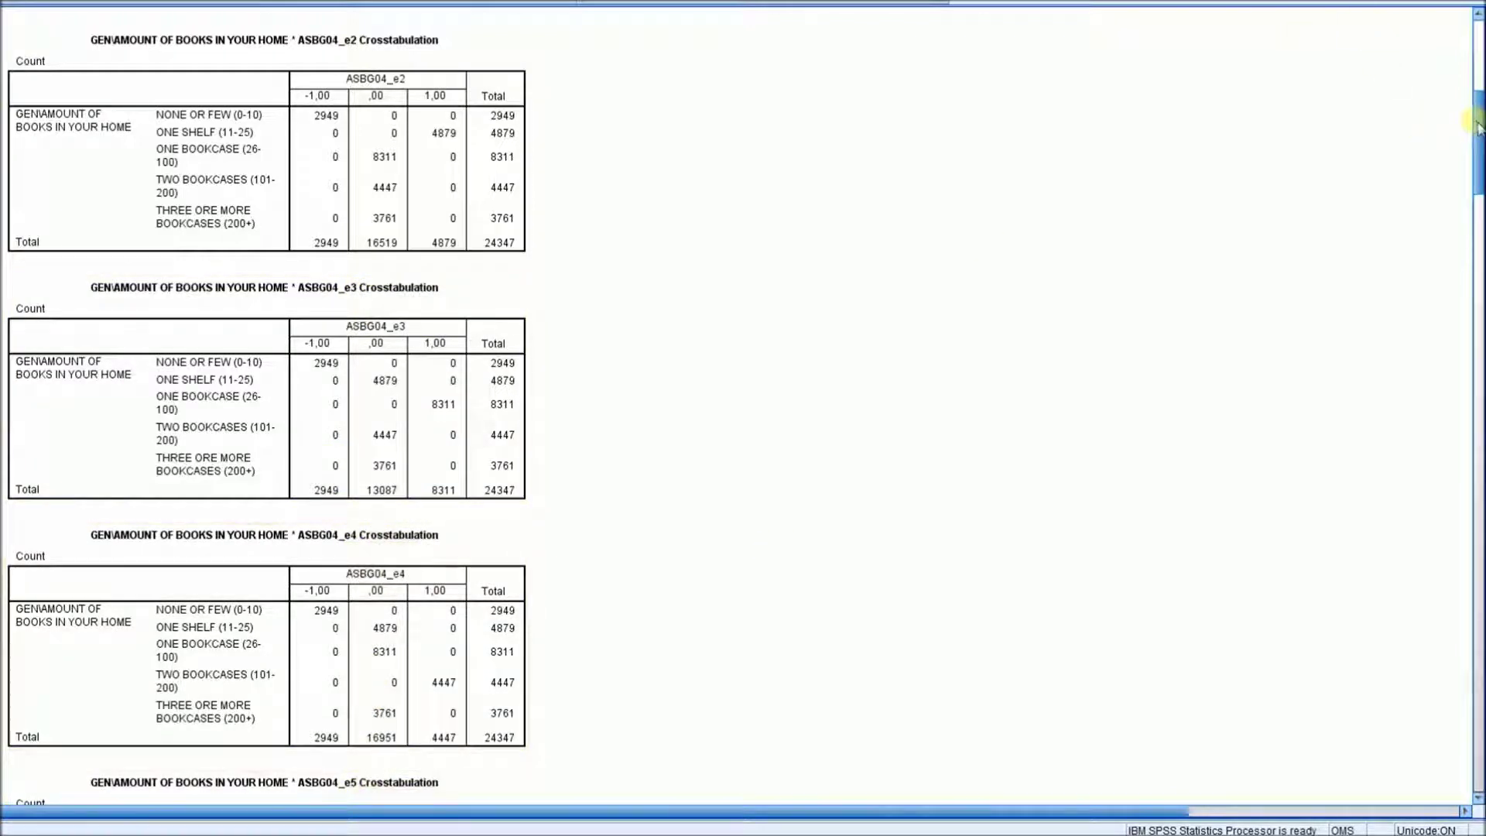
drag(1478, 132, 1479, 160)
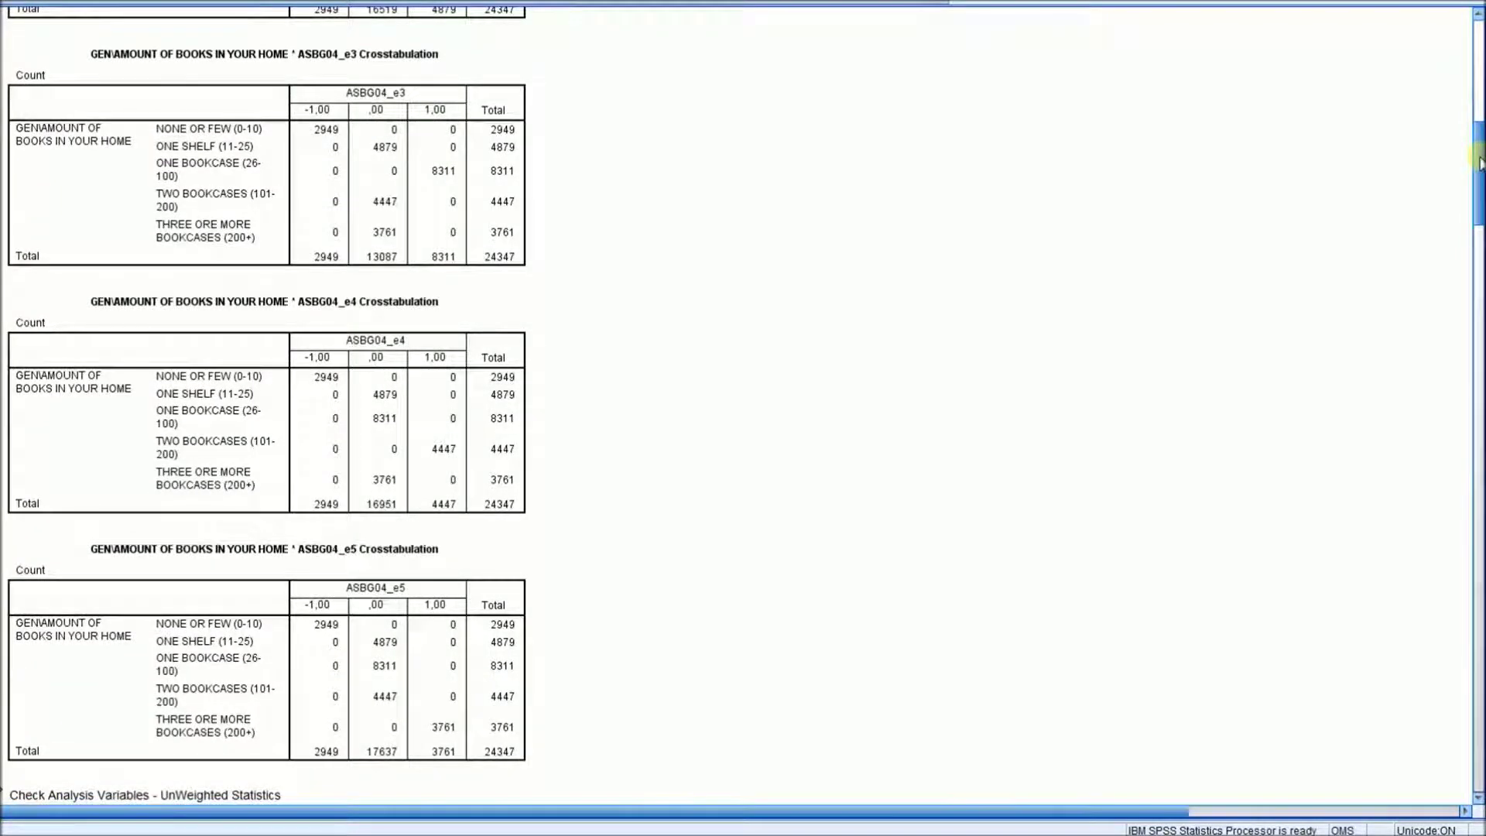
drag(1480, 161, 1478, 261)
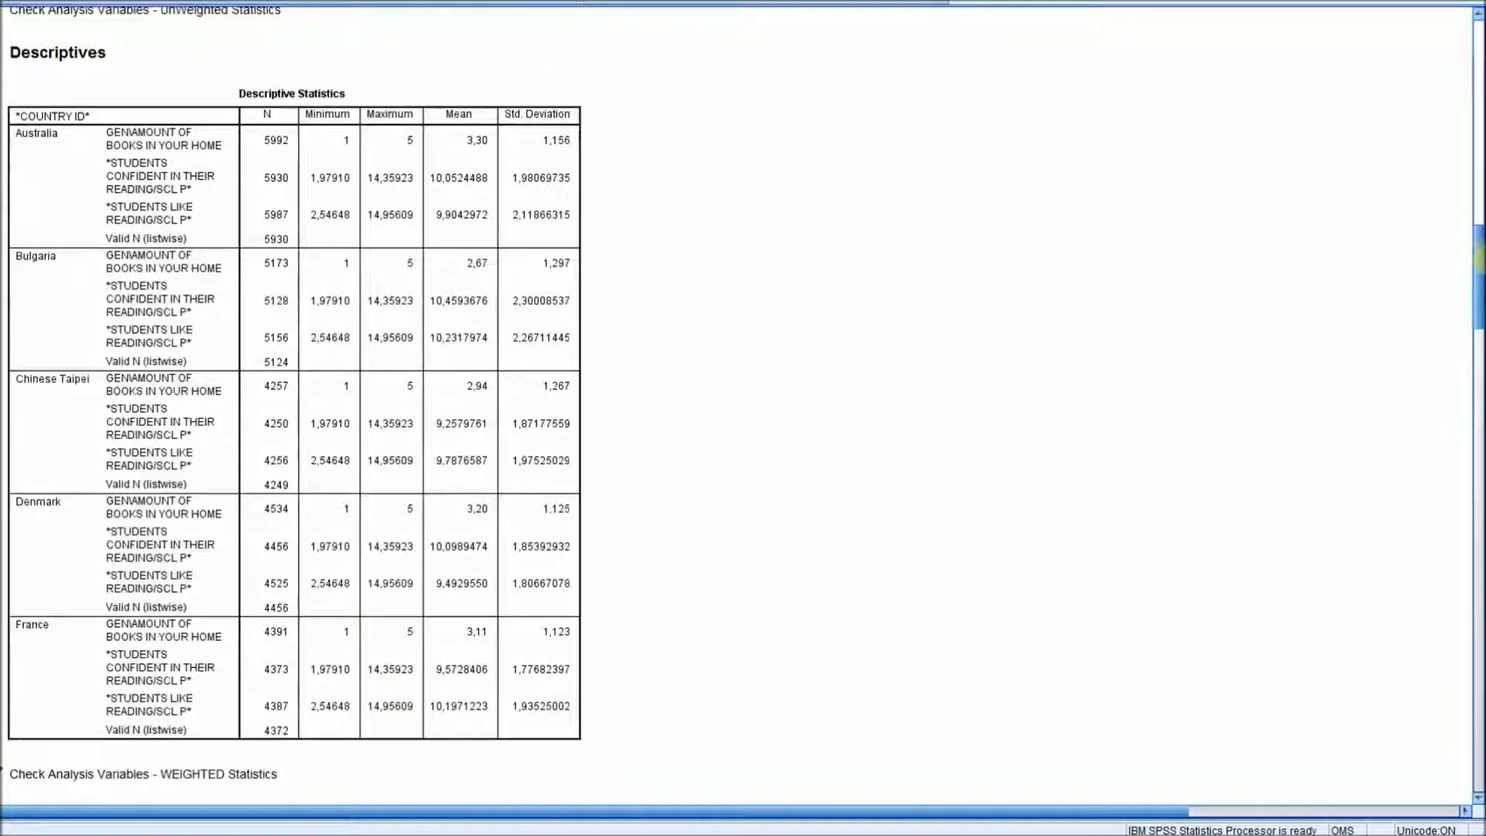
Review the unweighted and weighted Descriptive Statistics tables, then the Model Statistics R-square table.
click(208, 99)
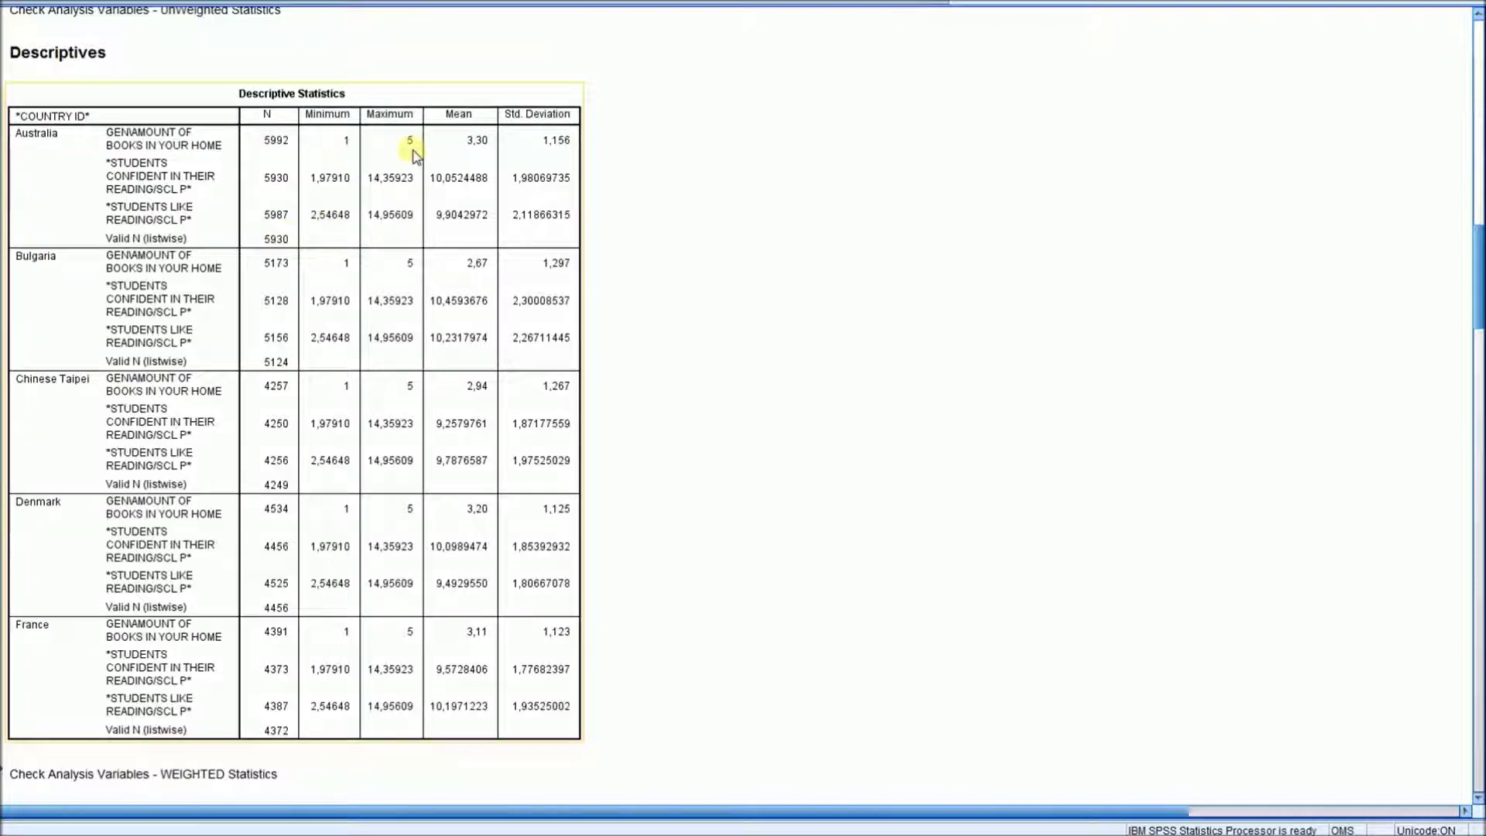
click(707, 292)
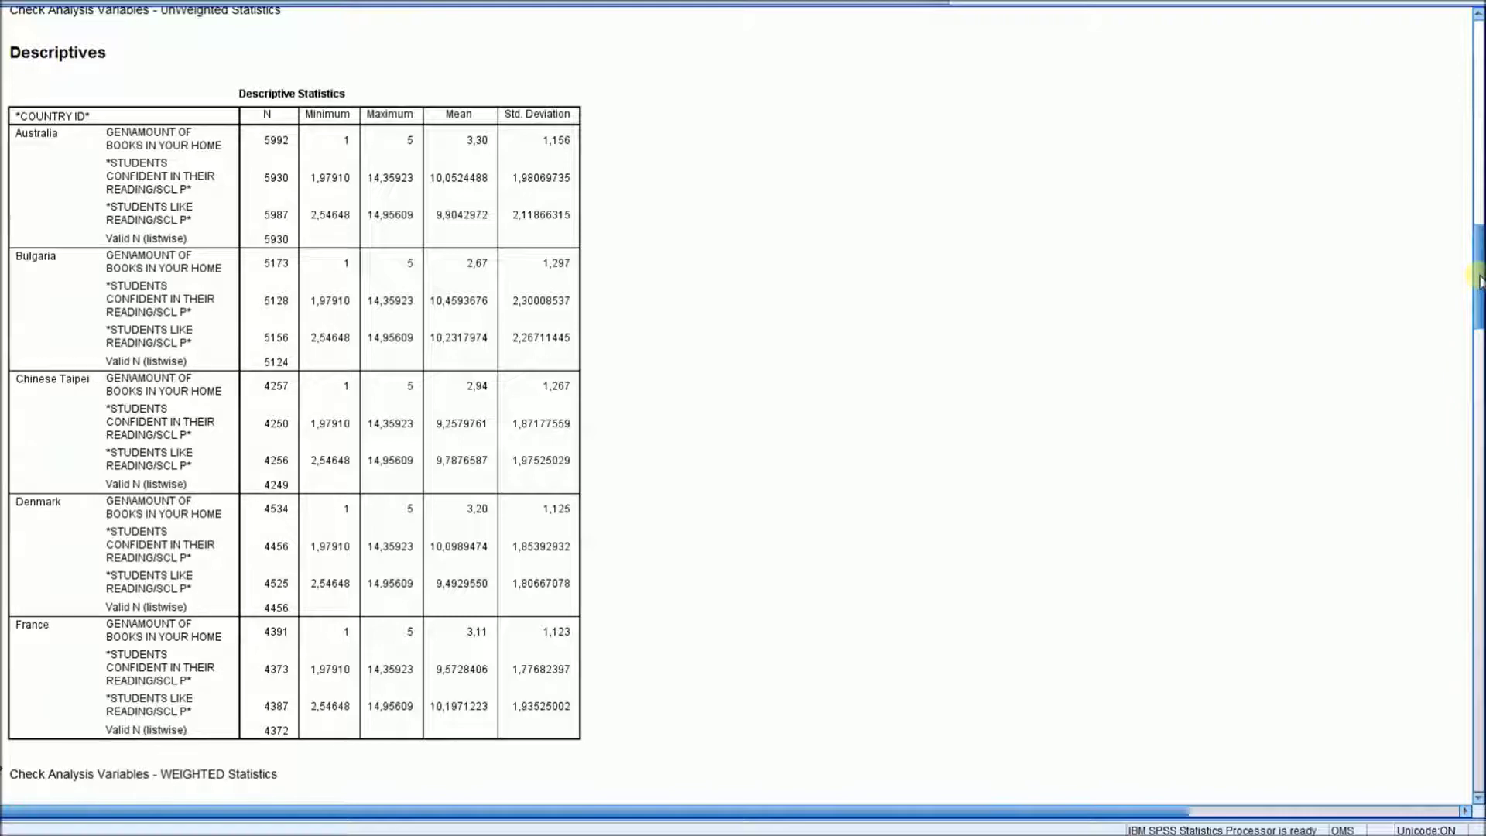
drag(1478, 280, 1478, 377)
click(539, 451)
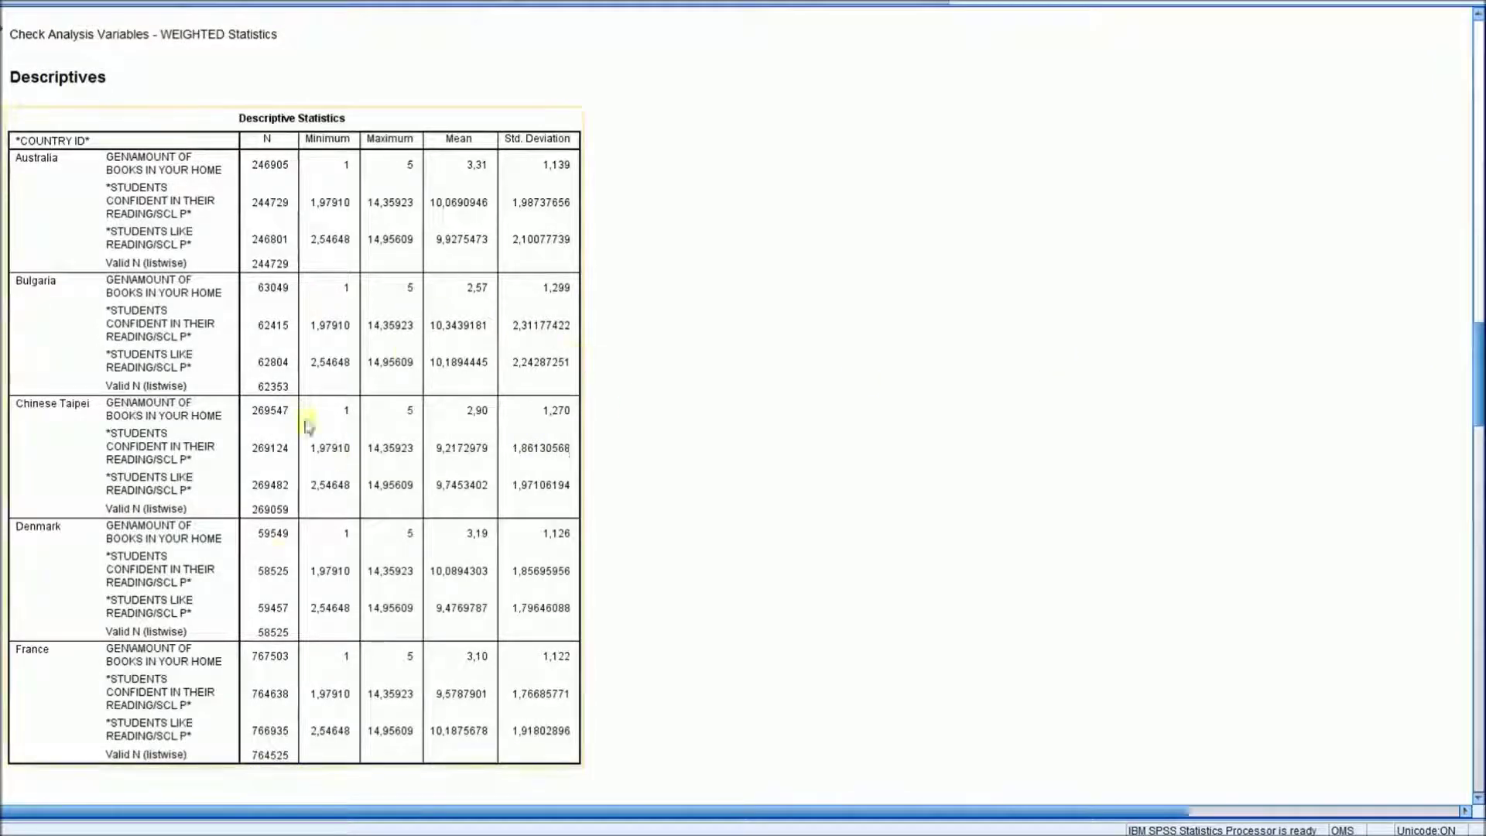
click(641, 507)
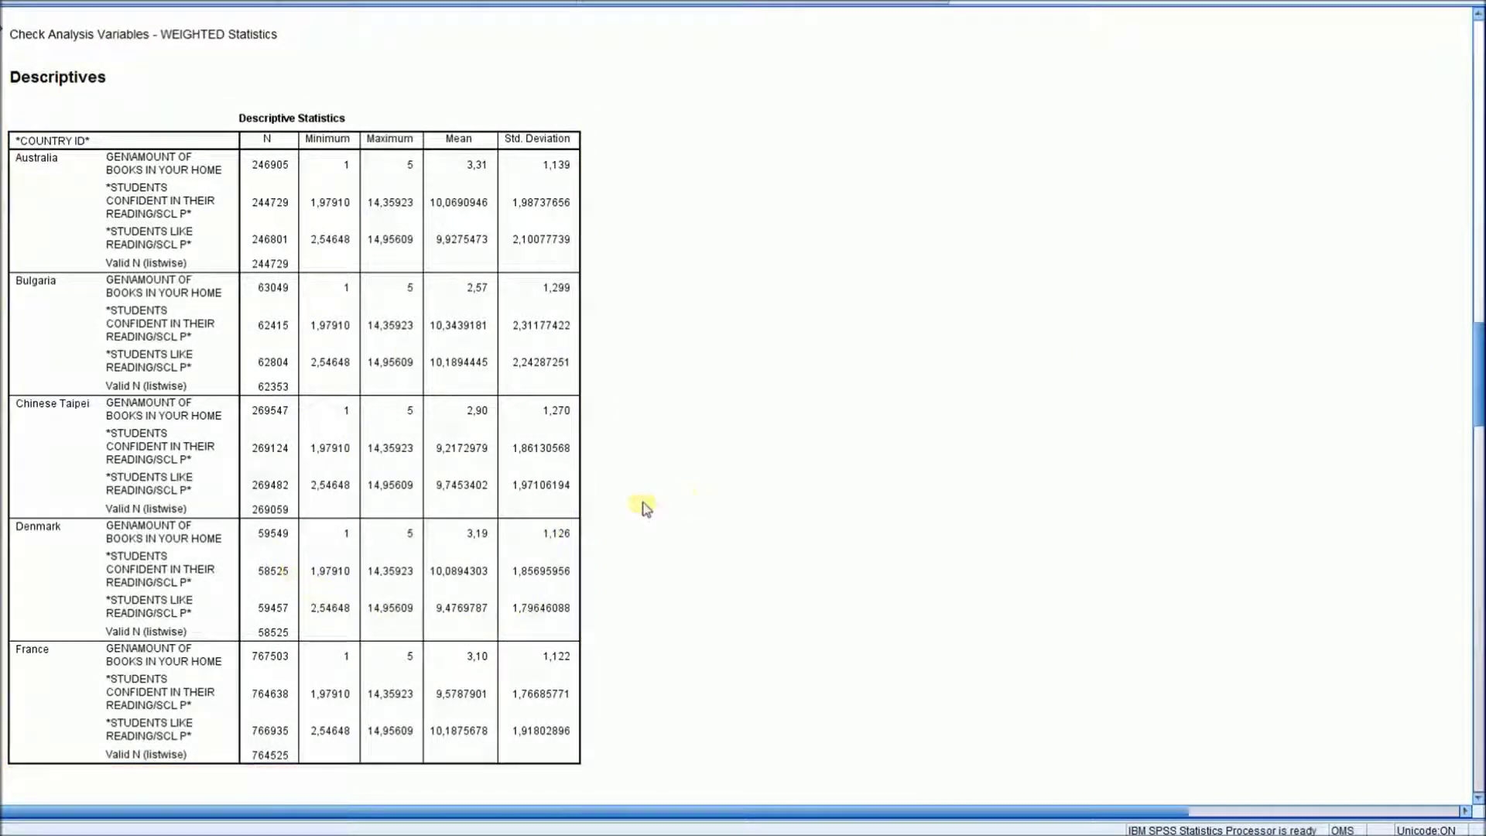
drag(1478, 364, 1480, 456)
click(548, 350)
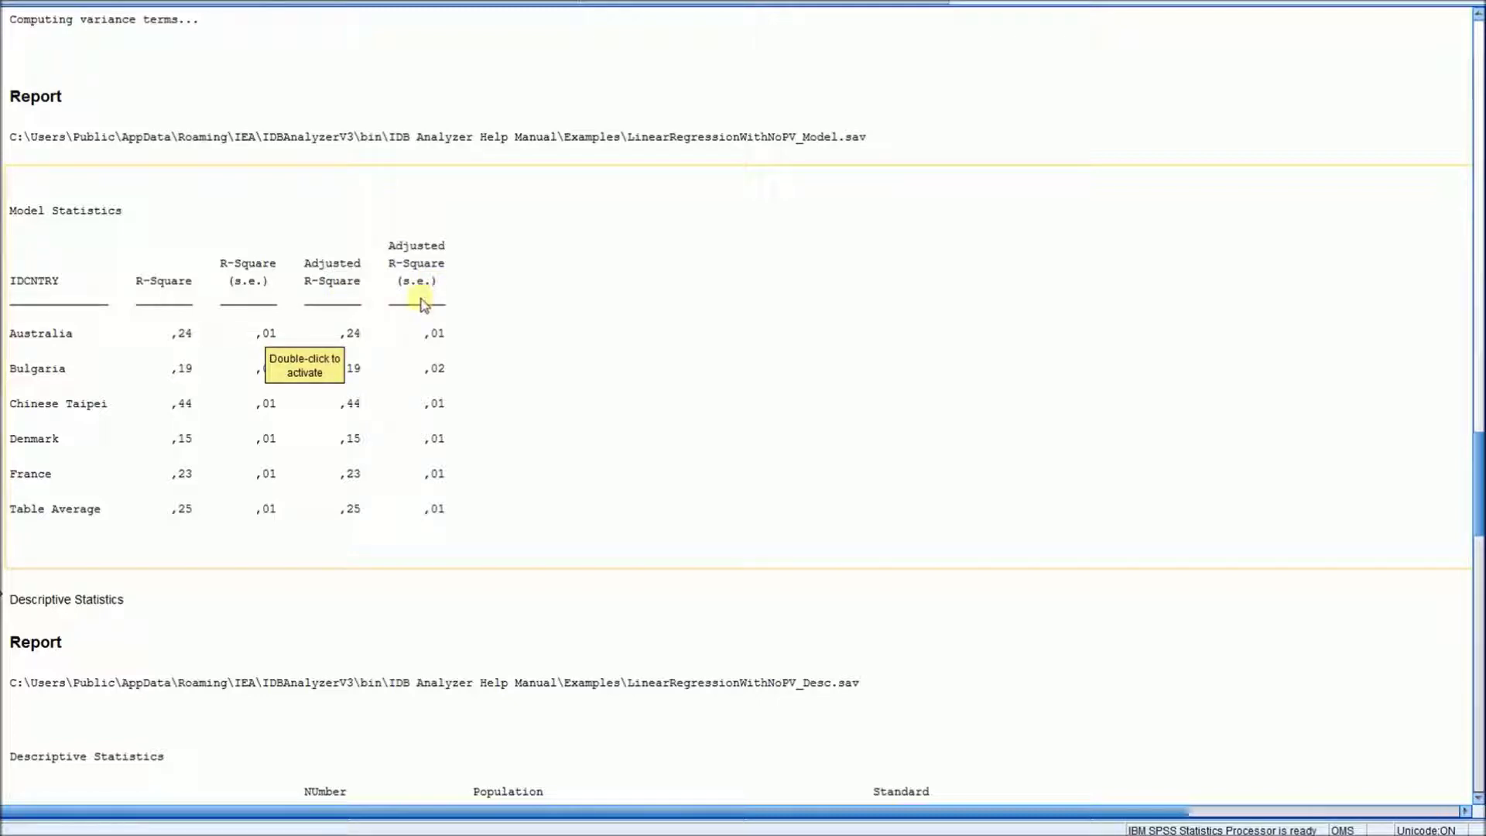
Scroll the Regression Coefficients report to the Table Average rows (constant 5,65, ASBGSCR ,43).
drag(1478, 456, 1478, 538)
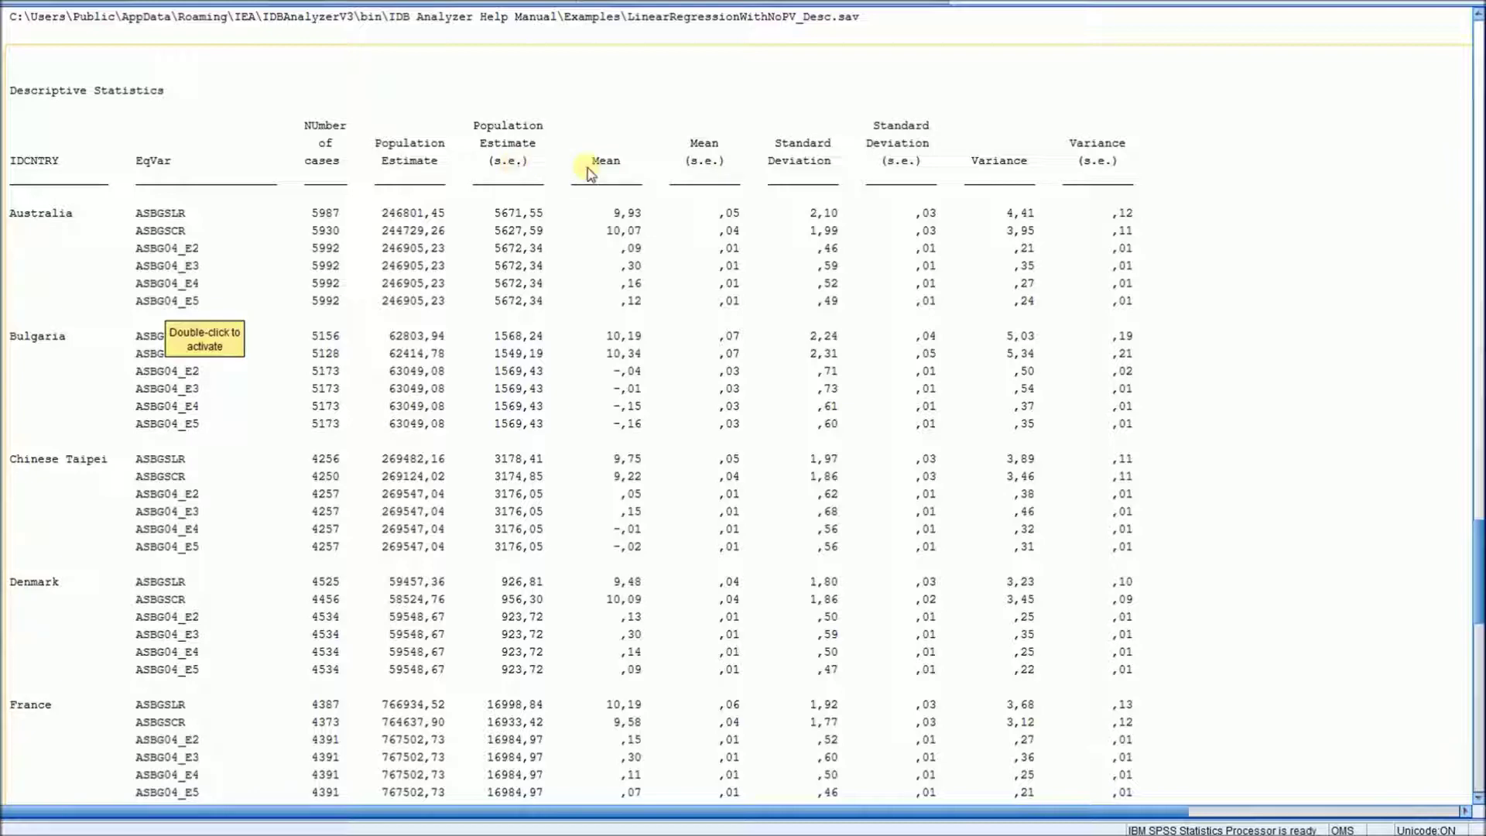
drag(1480, 537, 1479, 658)
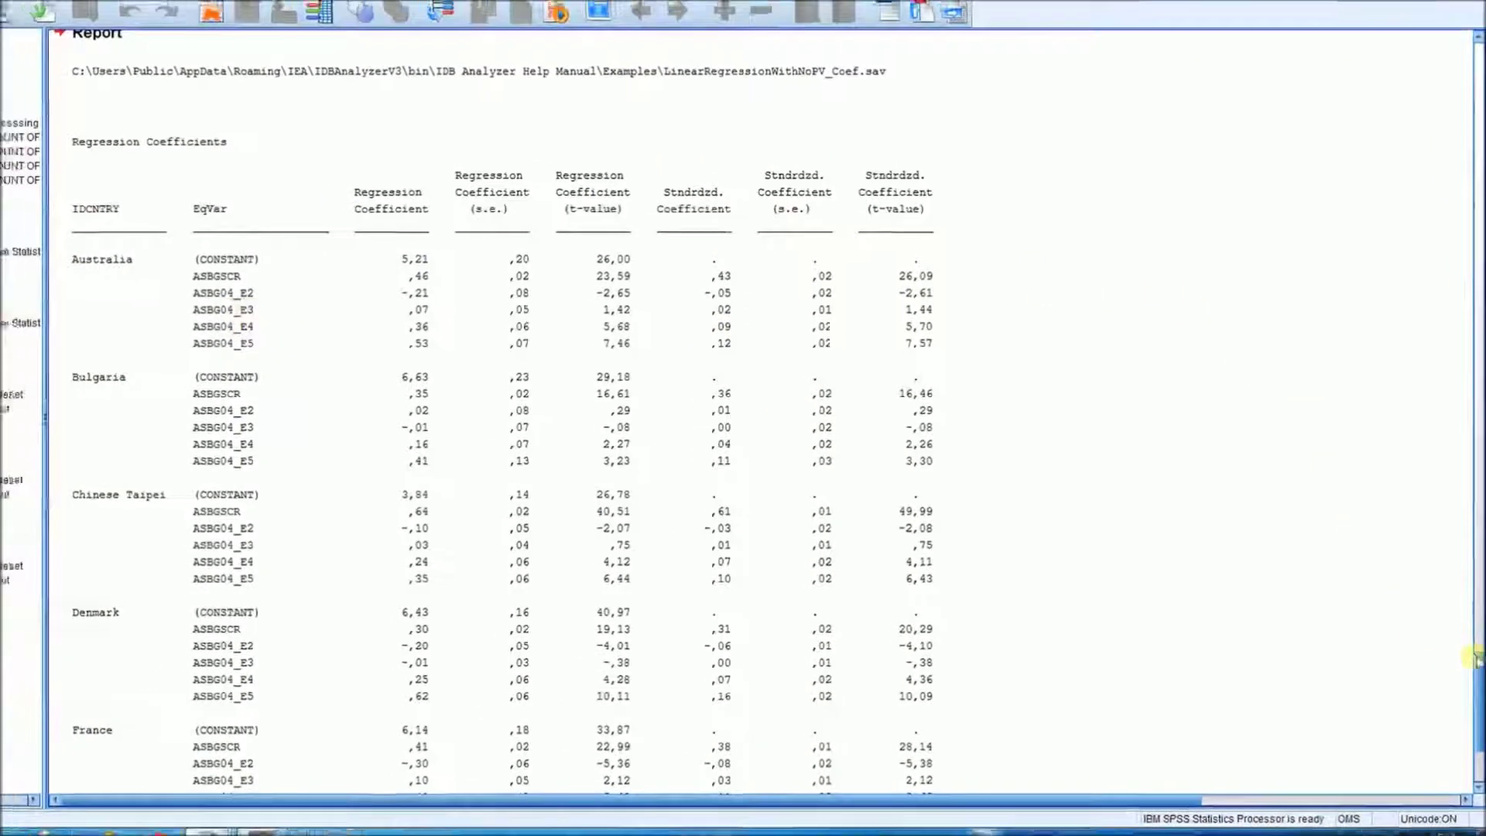
scroll(1316, 619, down, 5)
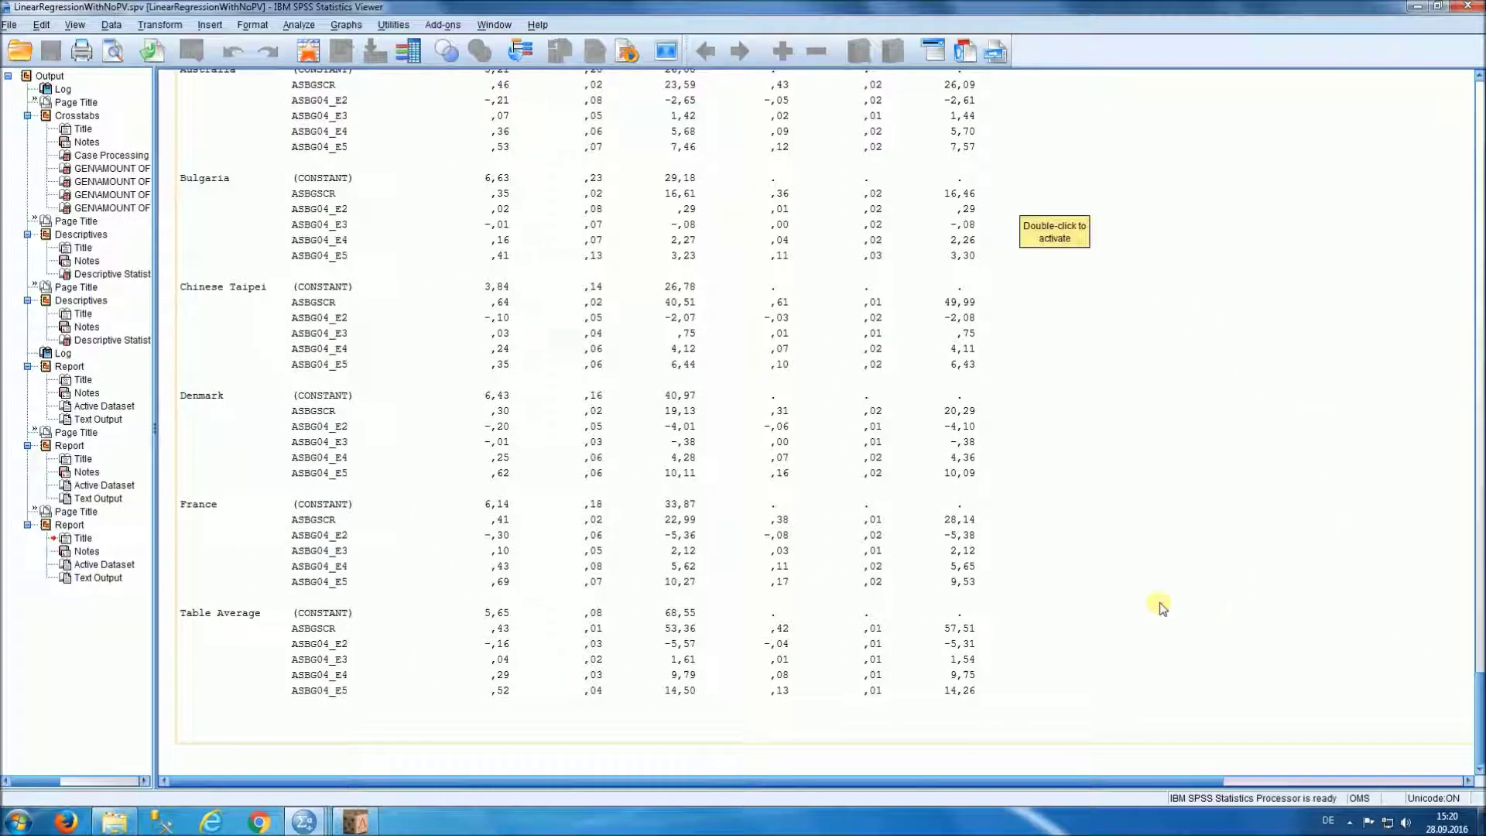
Open LinearRegressionWithNoPV_Model.xls, review RSQ, standard error and model-setting columns, then return to Explorer.
click(124, 823)
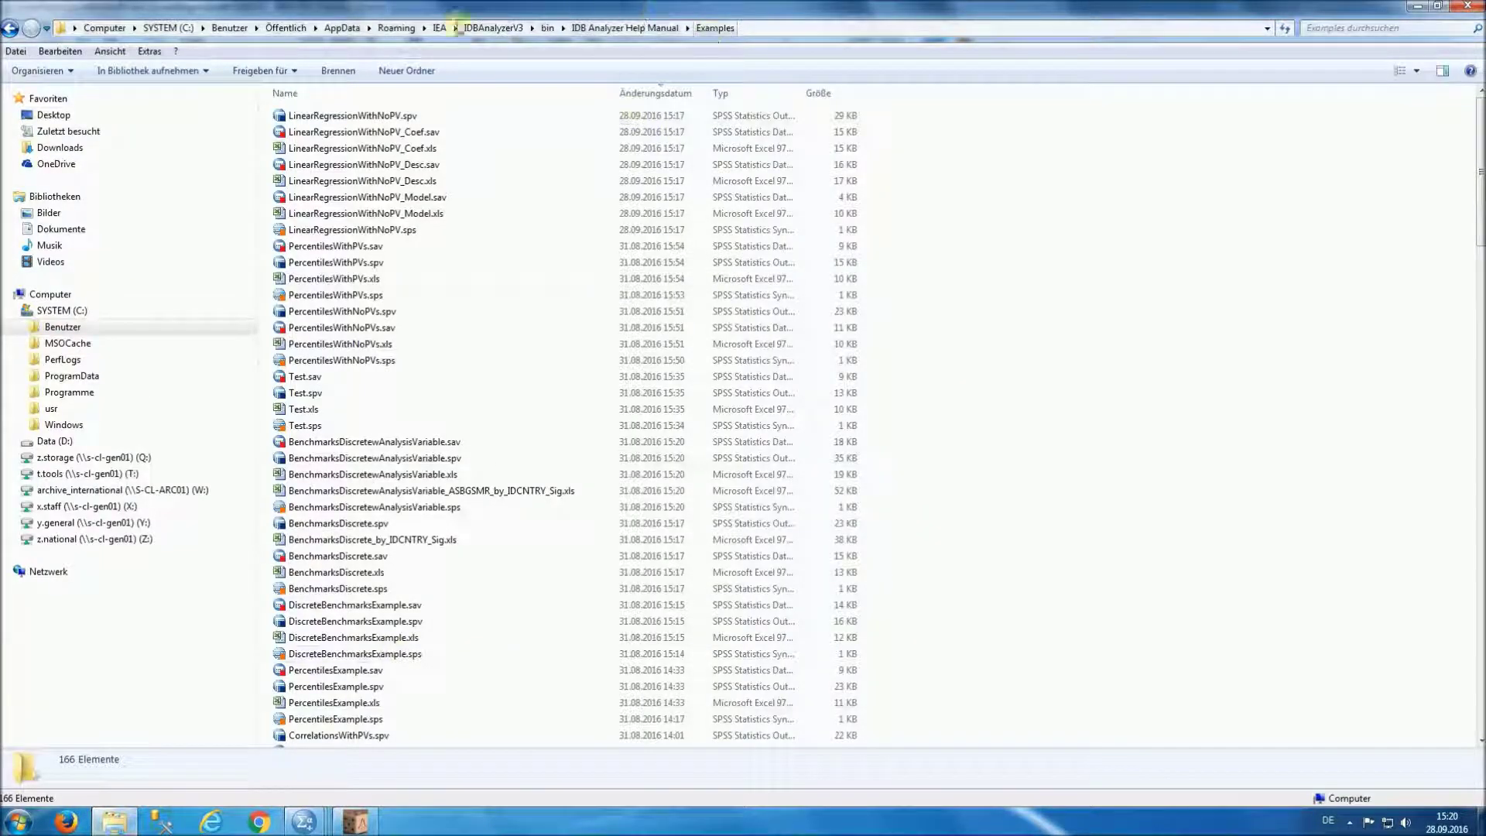
double_click(434, 214)
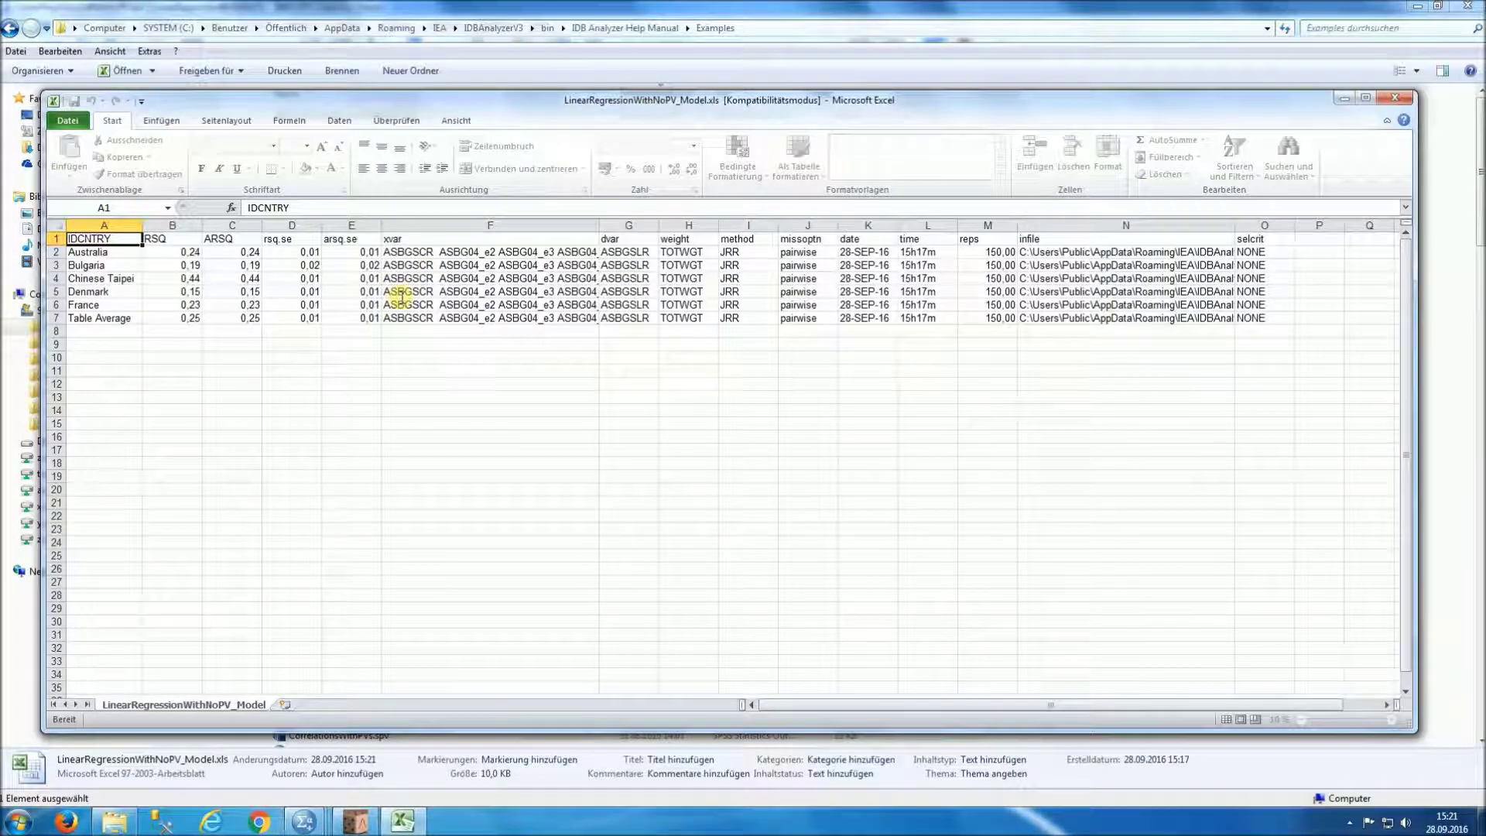
click(194, 265)
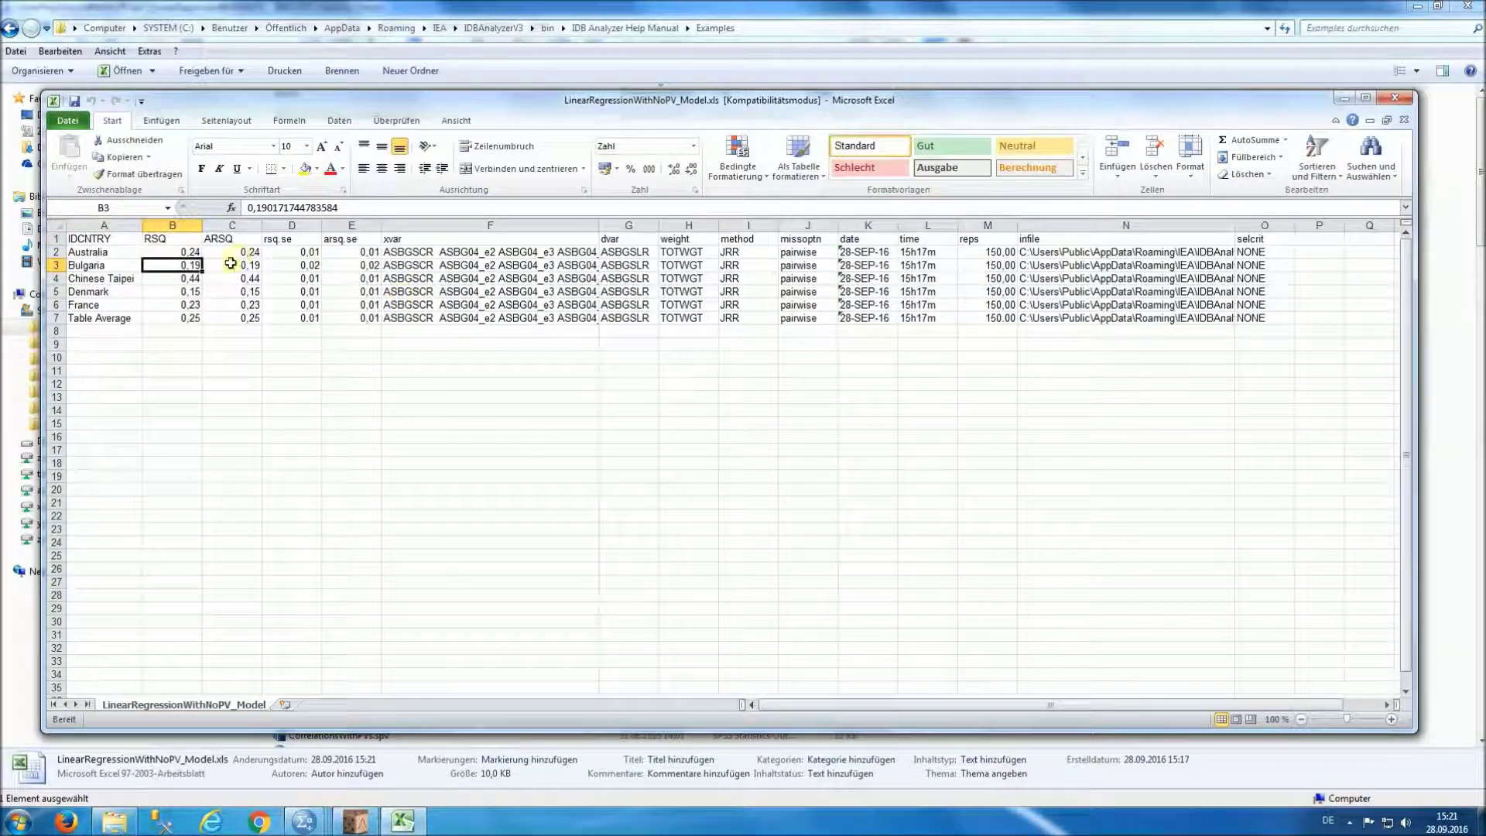
click(279, 241)
click(345, 242)
drag(391, 241, 1045, 316)
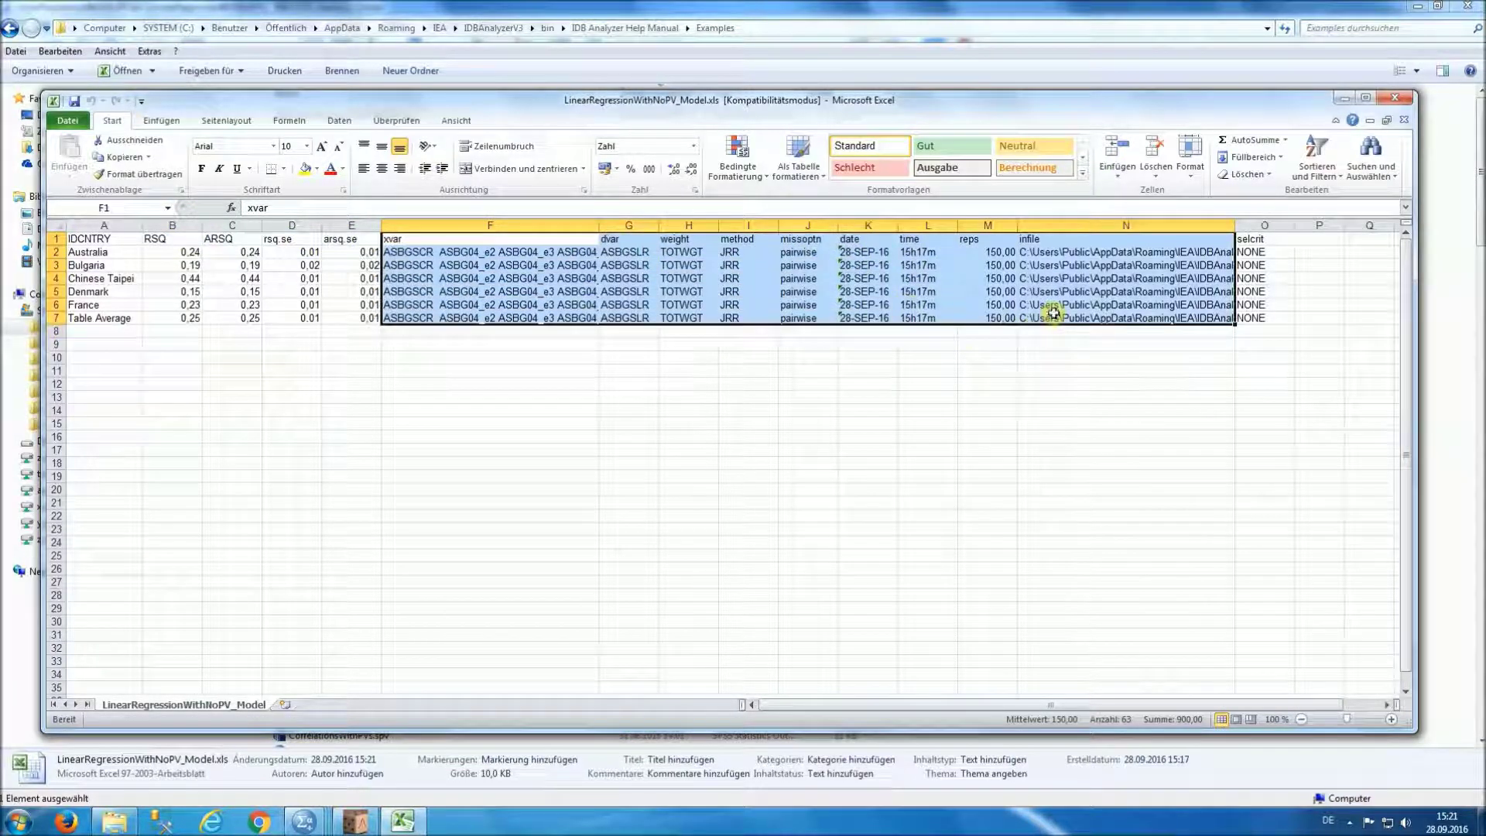
click(1201, 39)
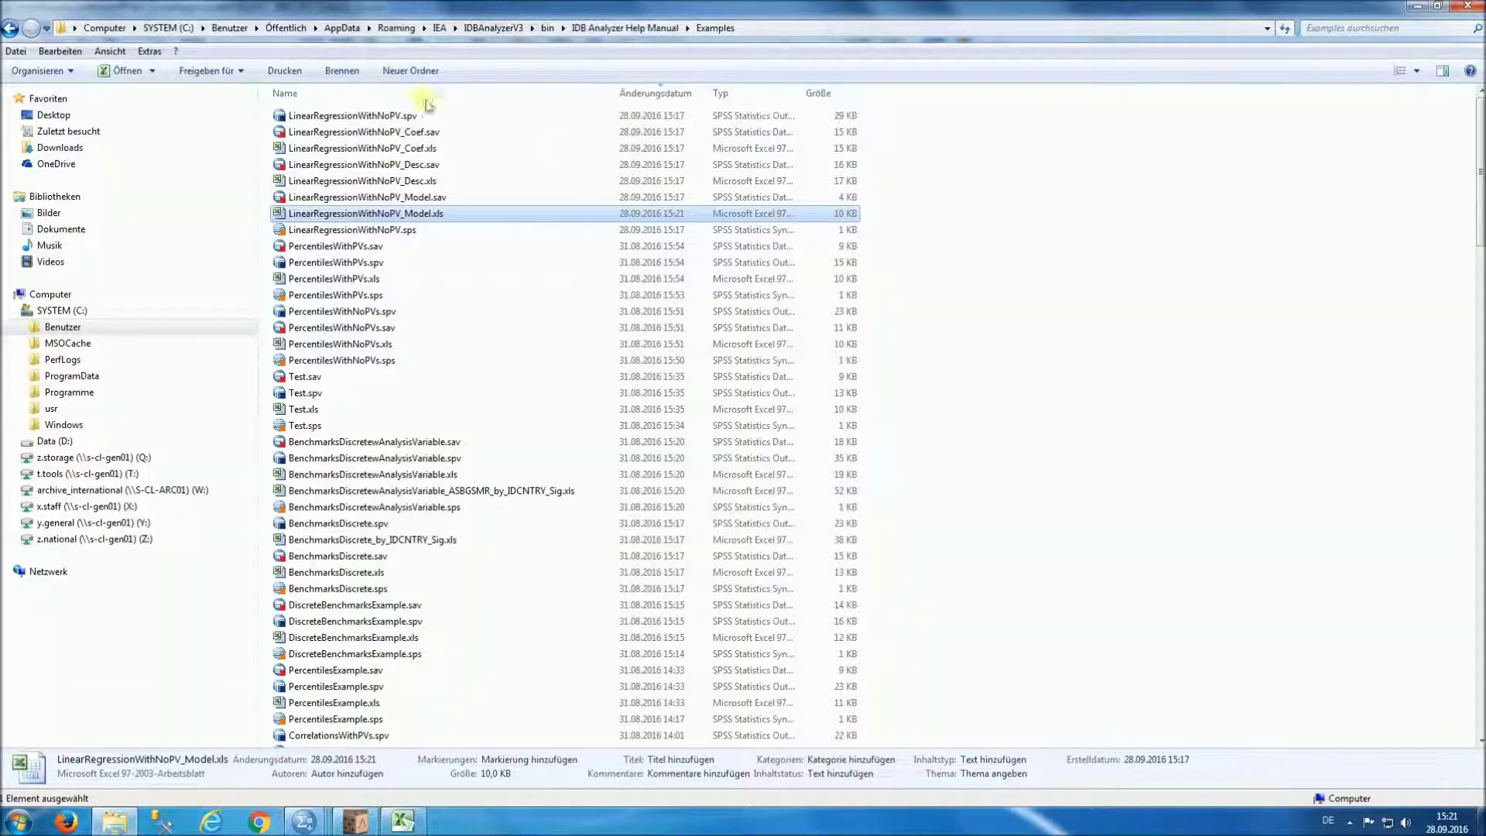
Review the LinearRegressionWithNoPV_Desc and _Coef workbooks in Excel, widening column I to read xvar.
double_click(398, 184)
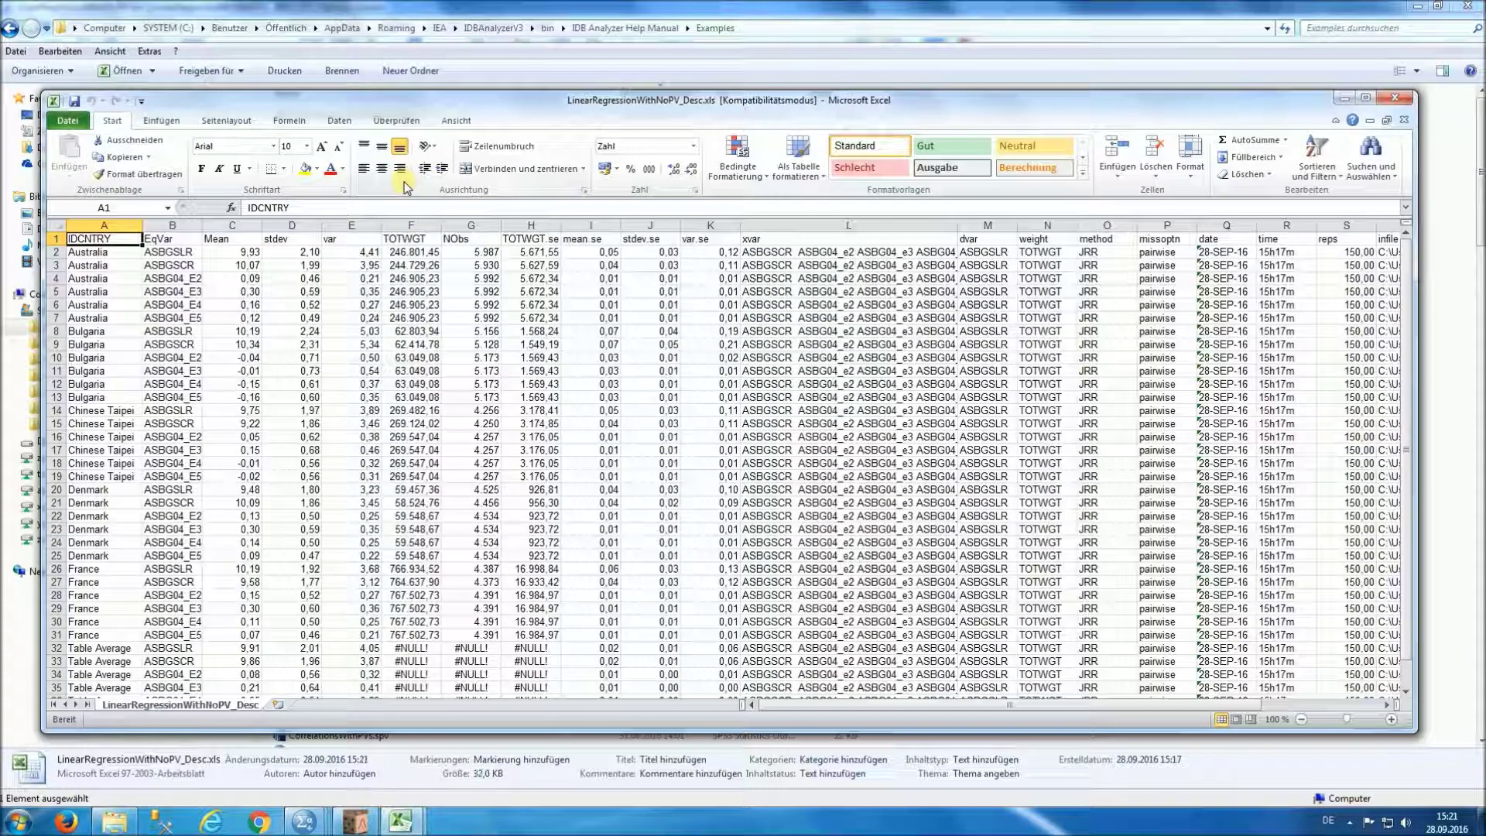
click(397, 13)
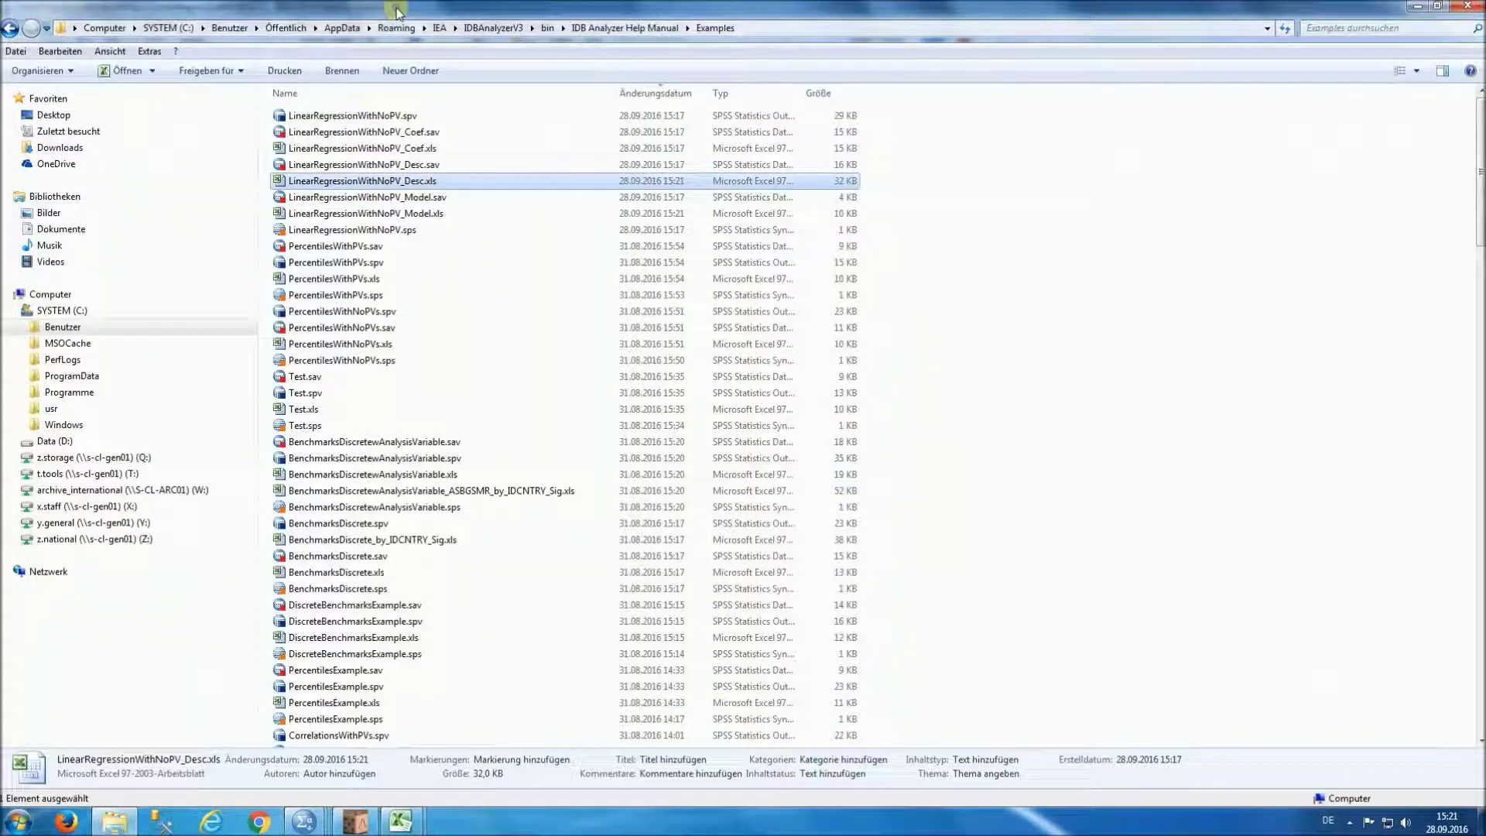
double_click(374, 149)
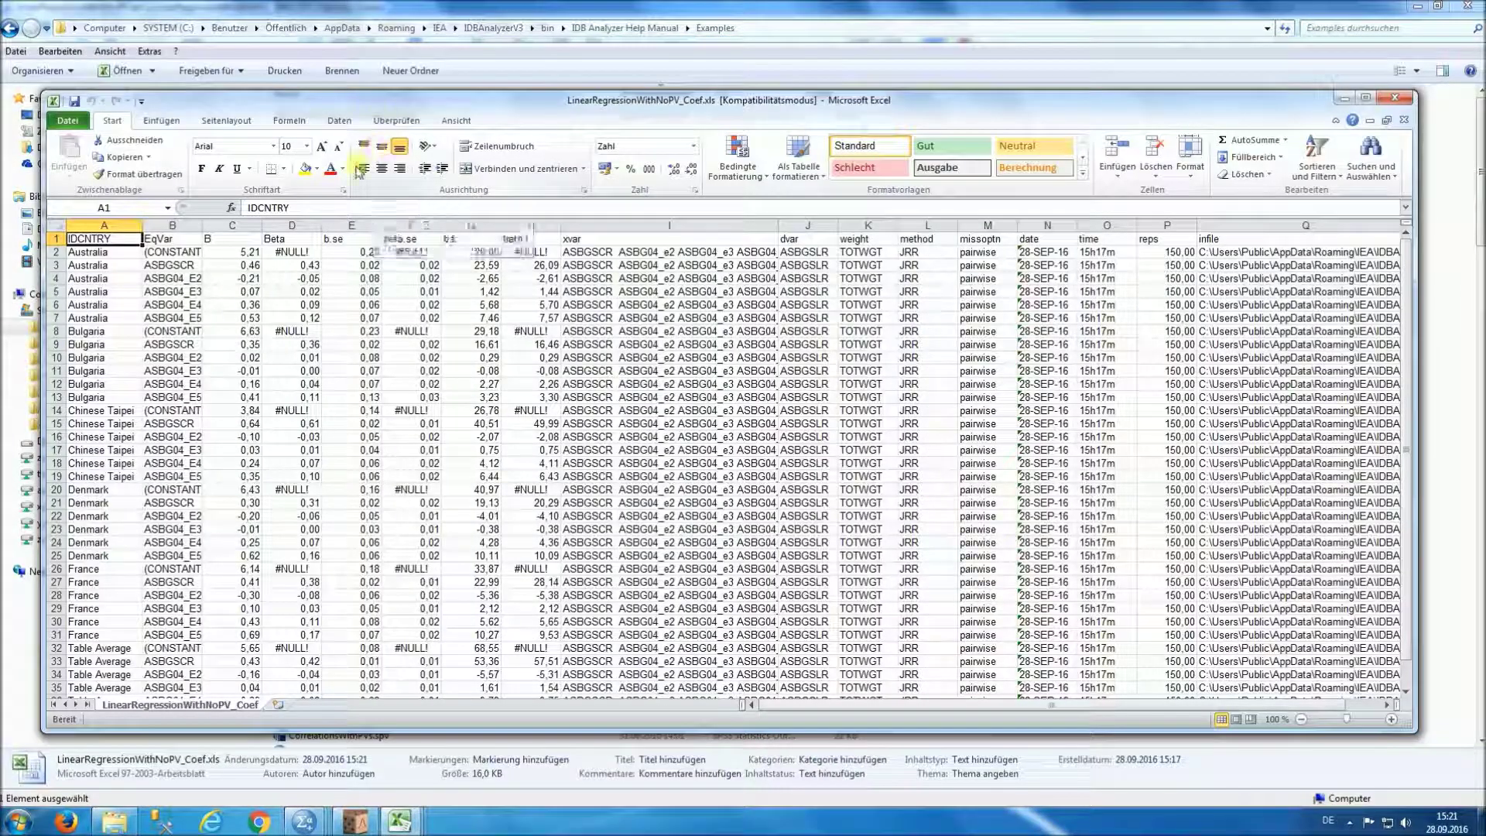
click(584, 253)
drag(779, 229, 786, 229)
click(834, 252)
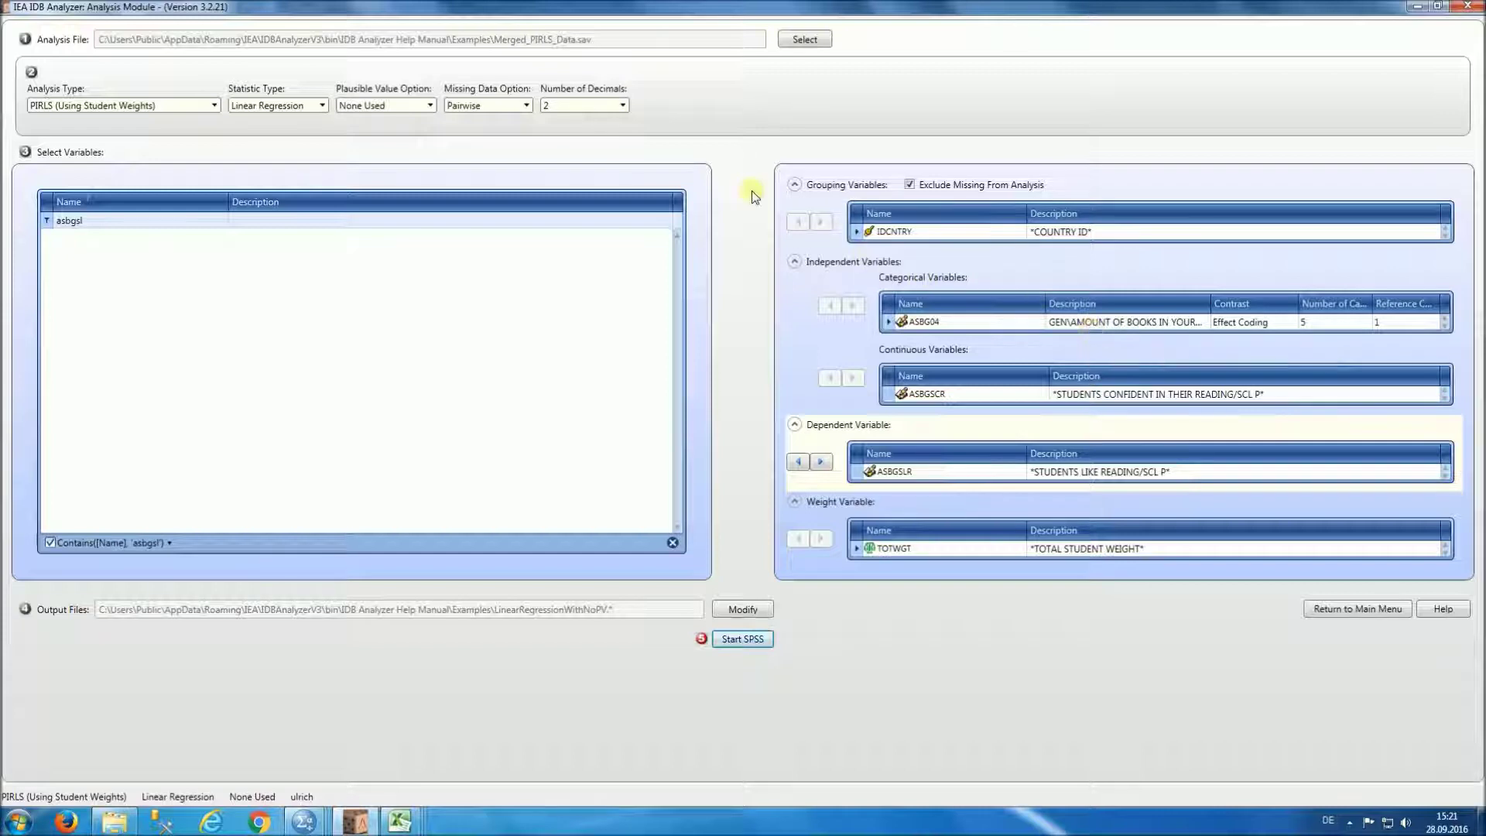
Set the Plausible Value Option to Use PVs and Missing Data to Listwise.
click(431, 105)
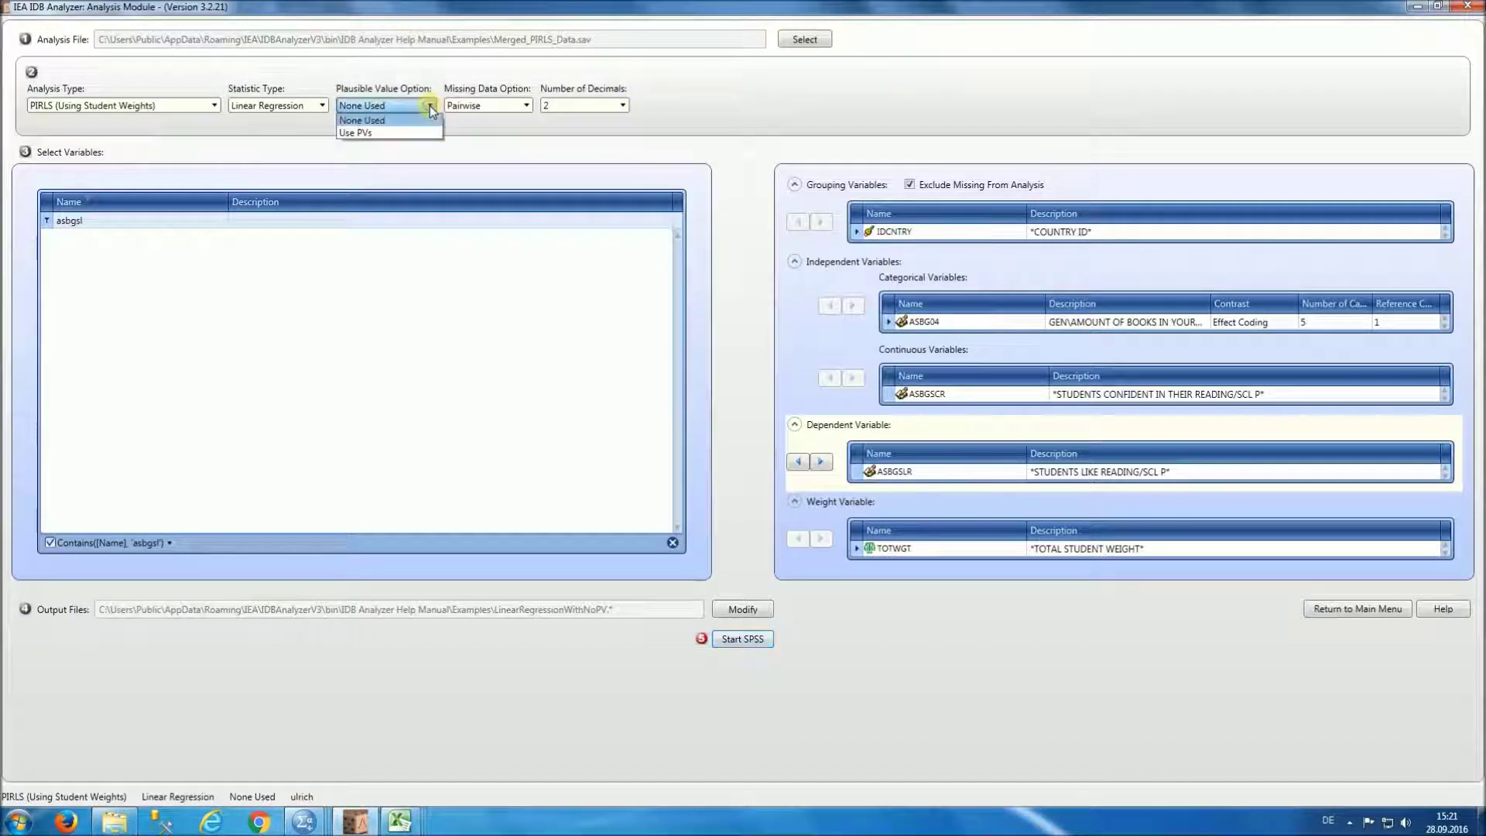
click(400, 134)
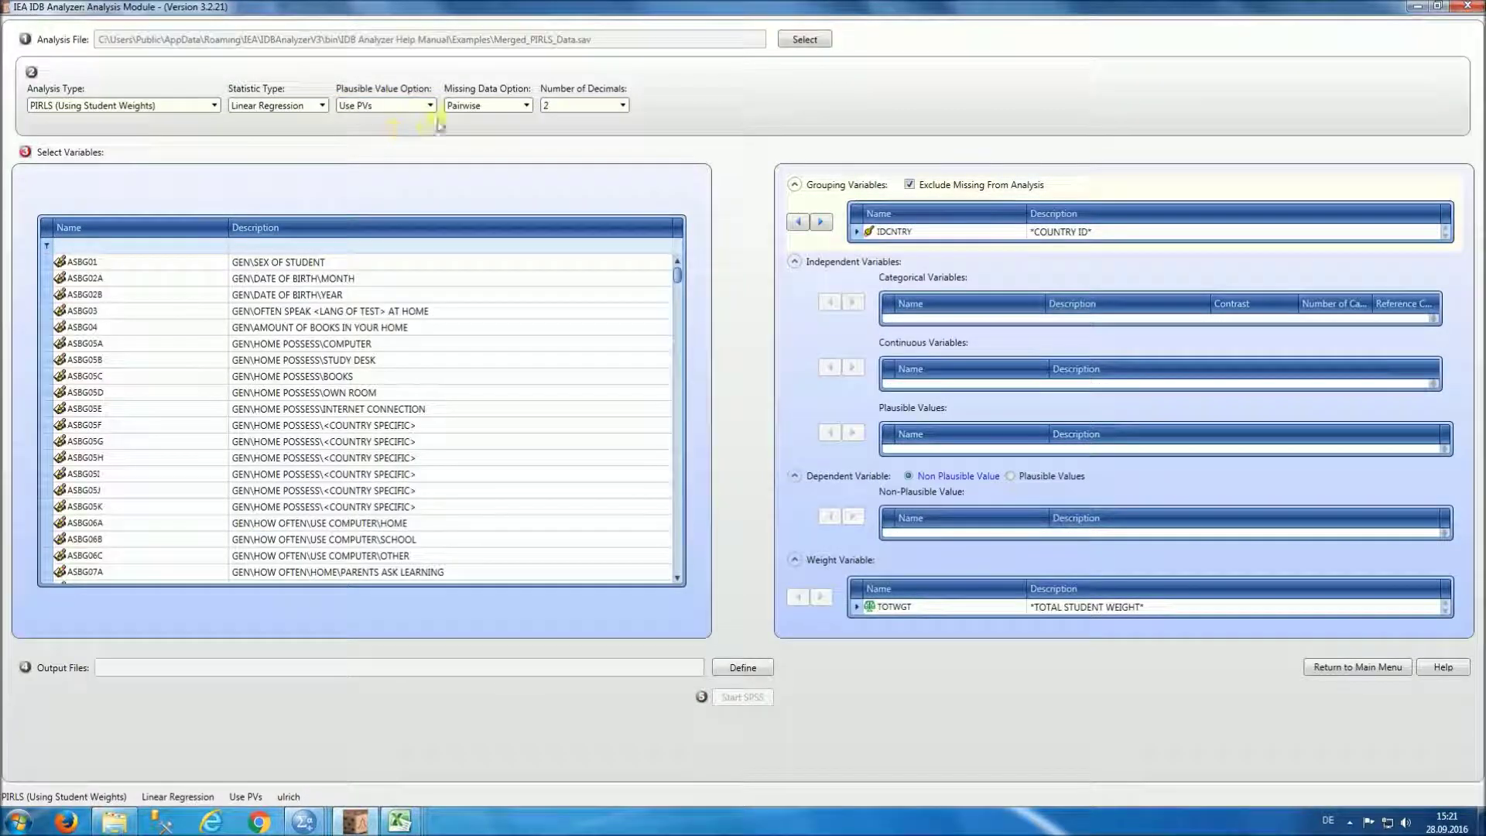
click(526, 106)
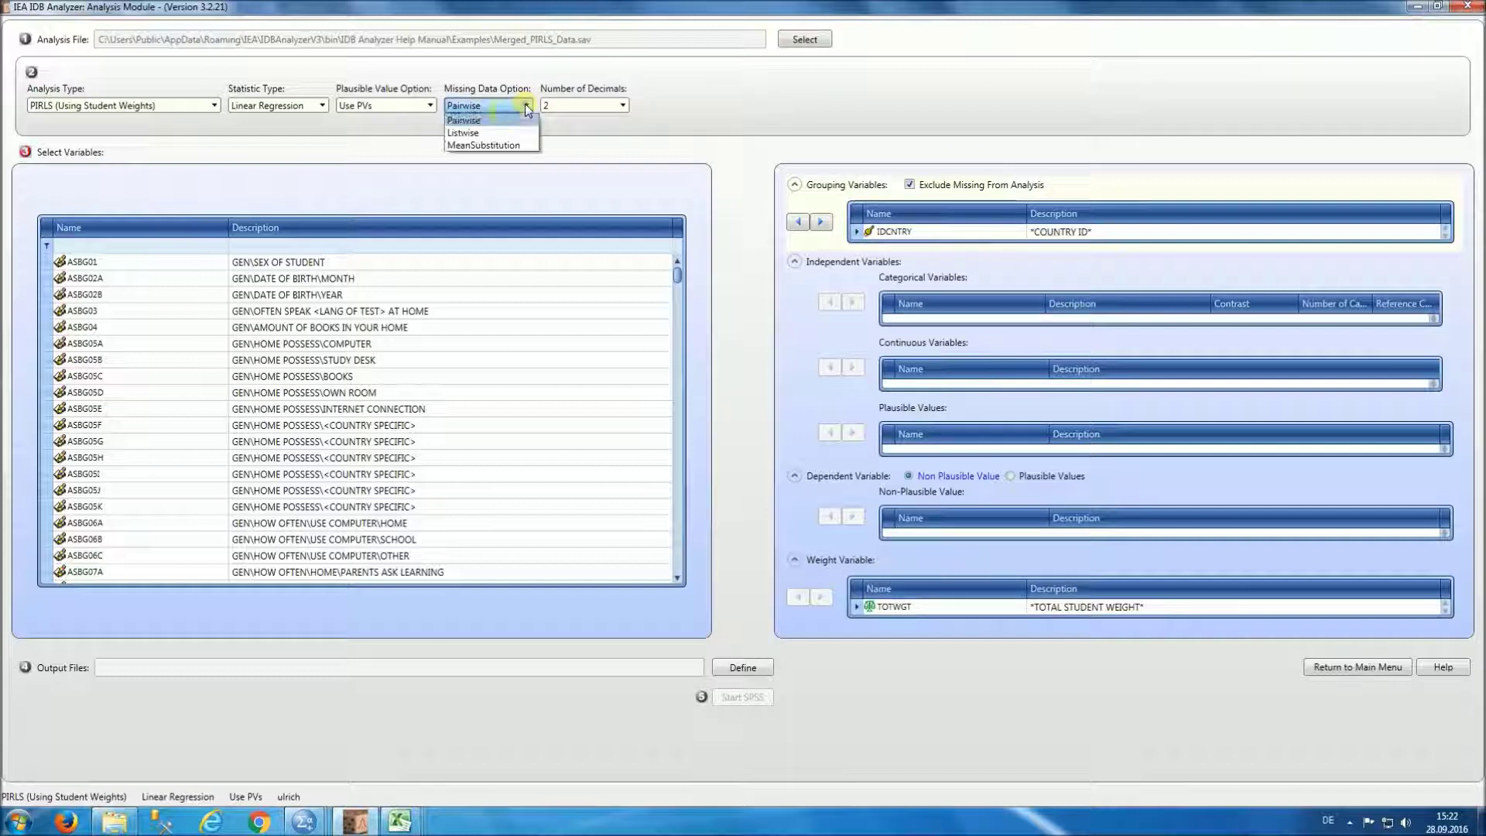
click(493, 133)
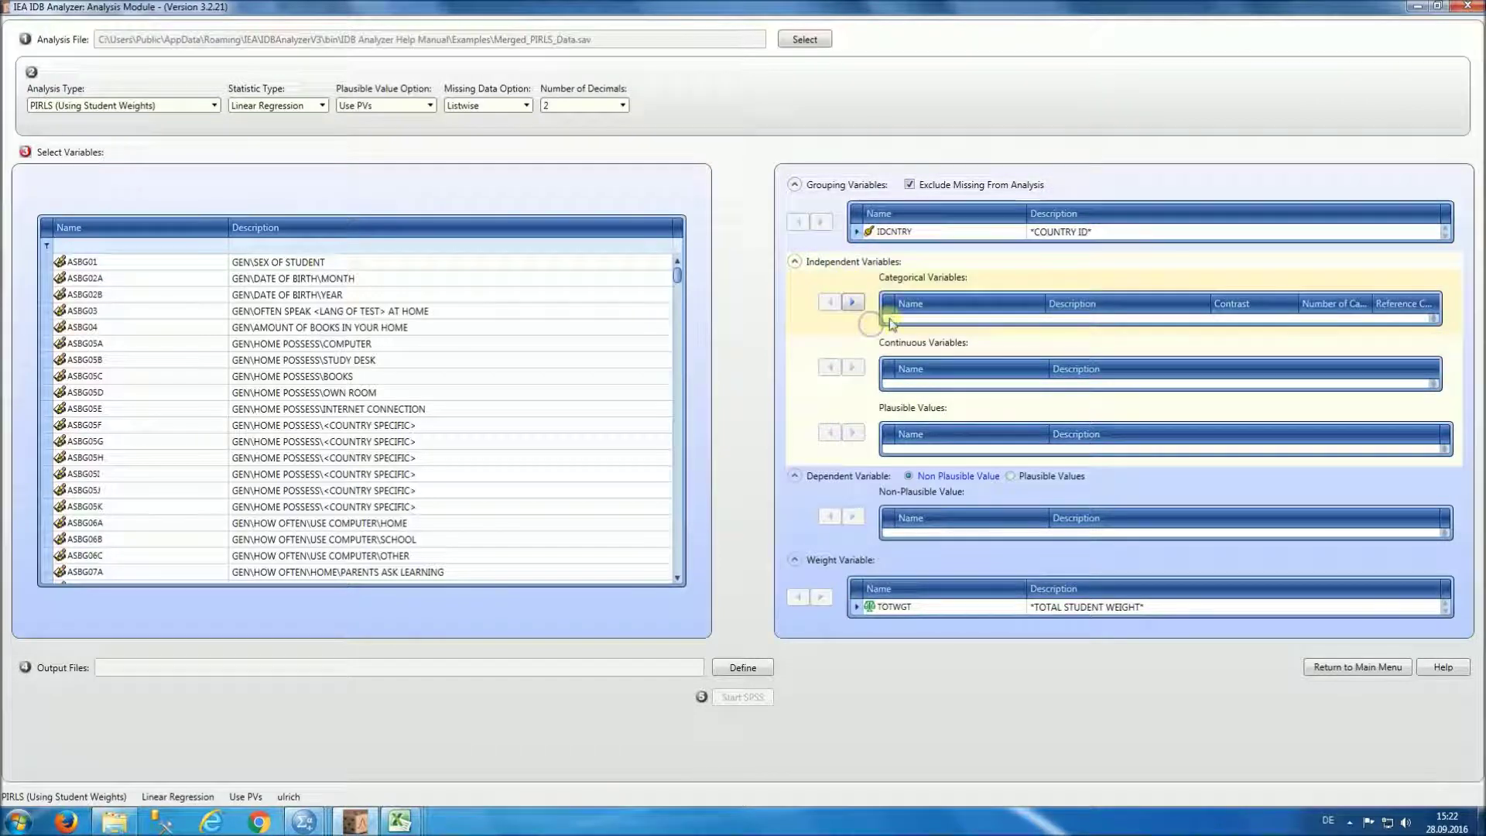
Add ASBG01 as a categorical variable with Dummy Coding and reference category 2.
double_click(251, 269)
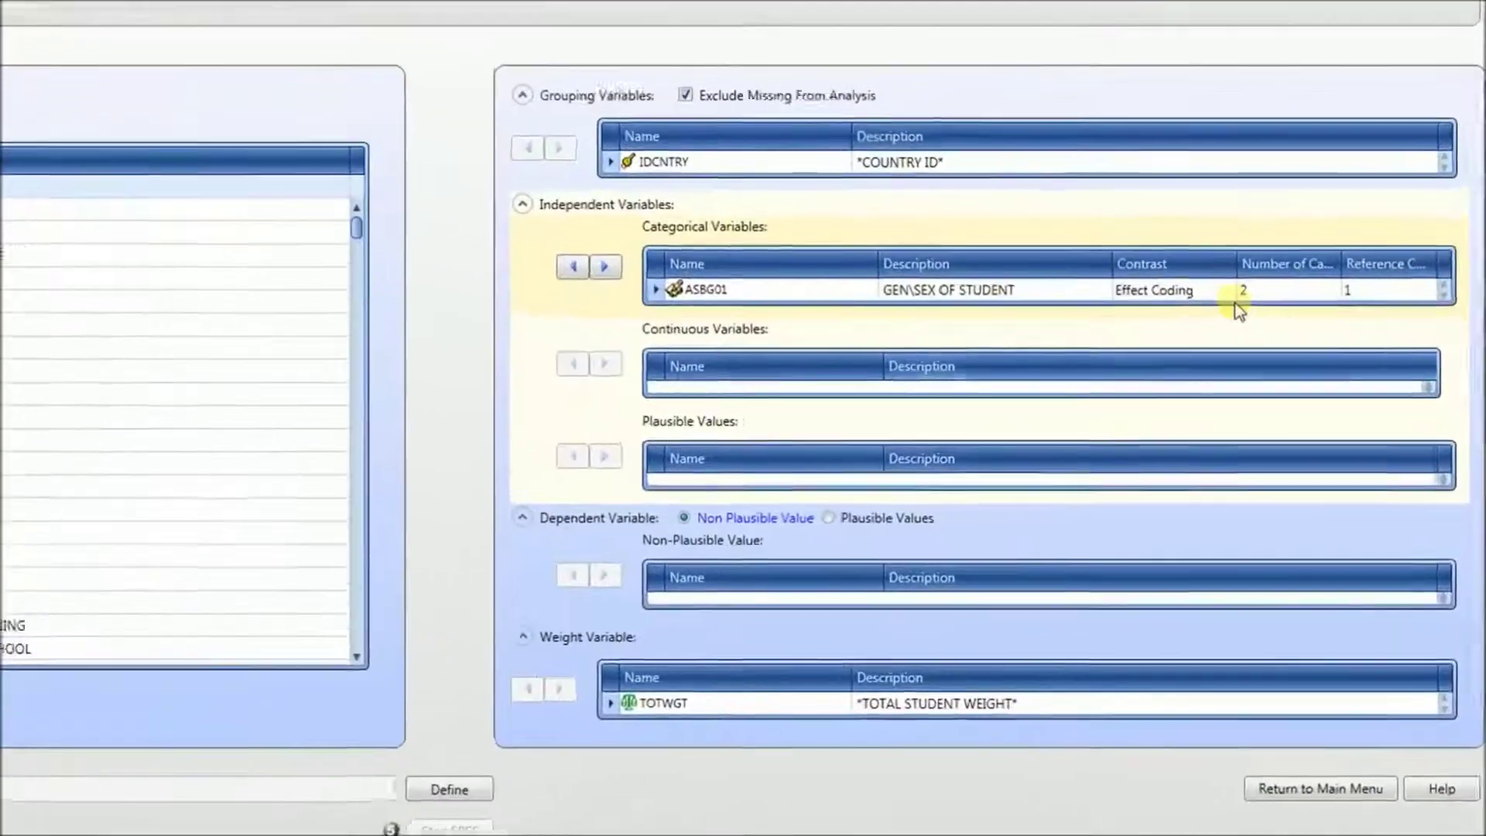
mouse_move(1214, 331)
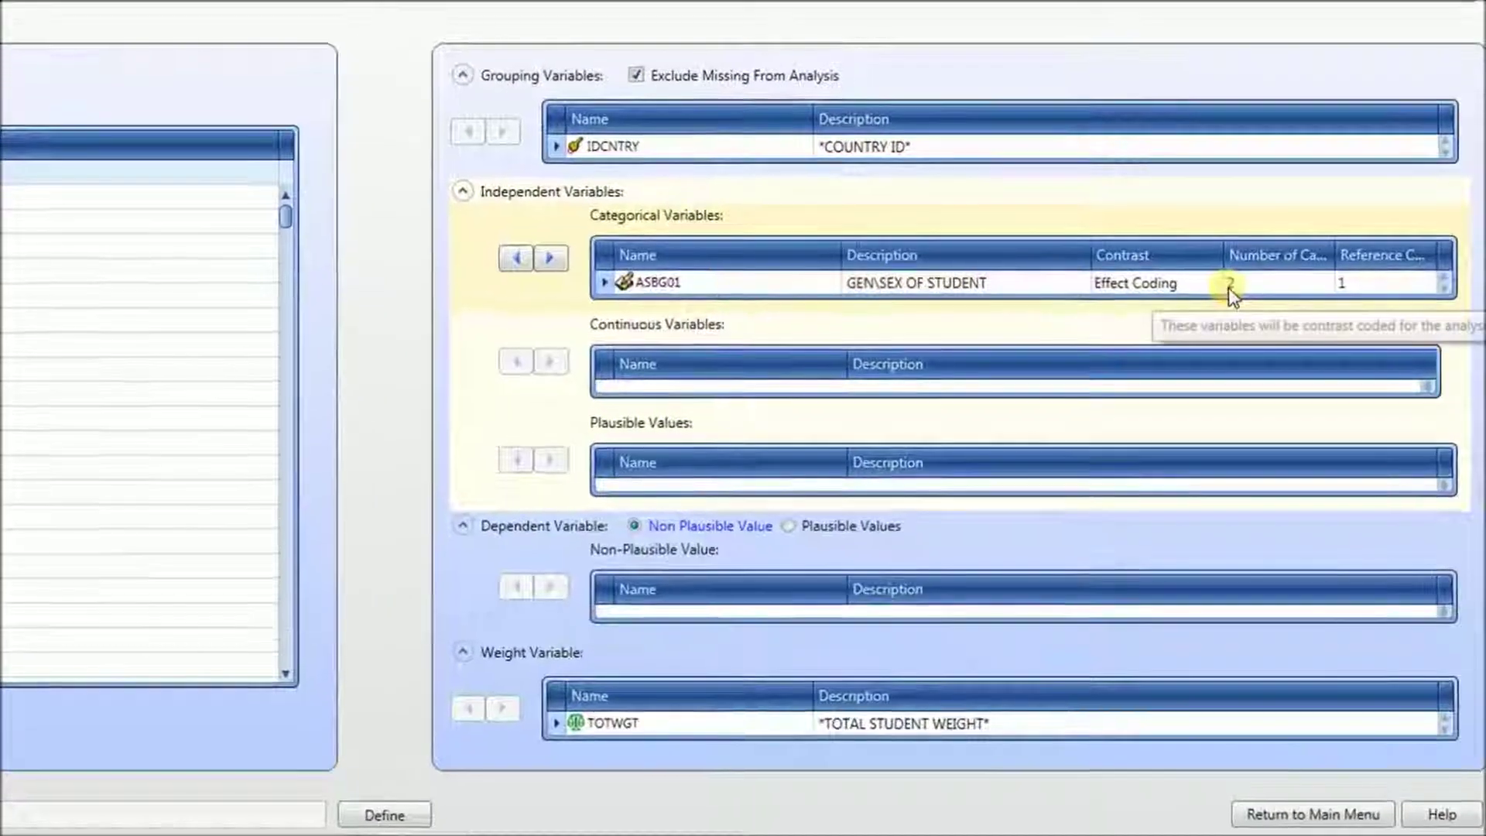
right_click(681, 285)
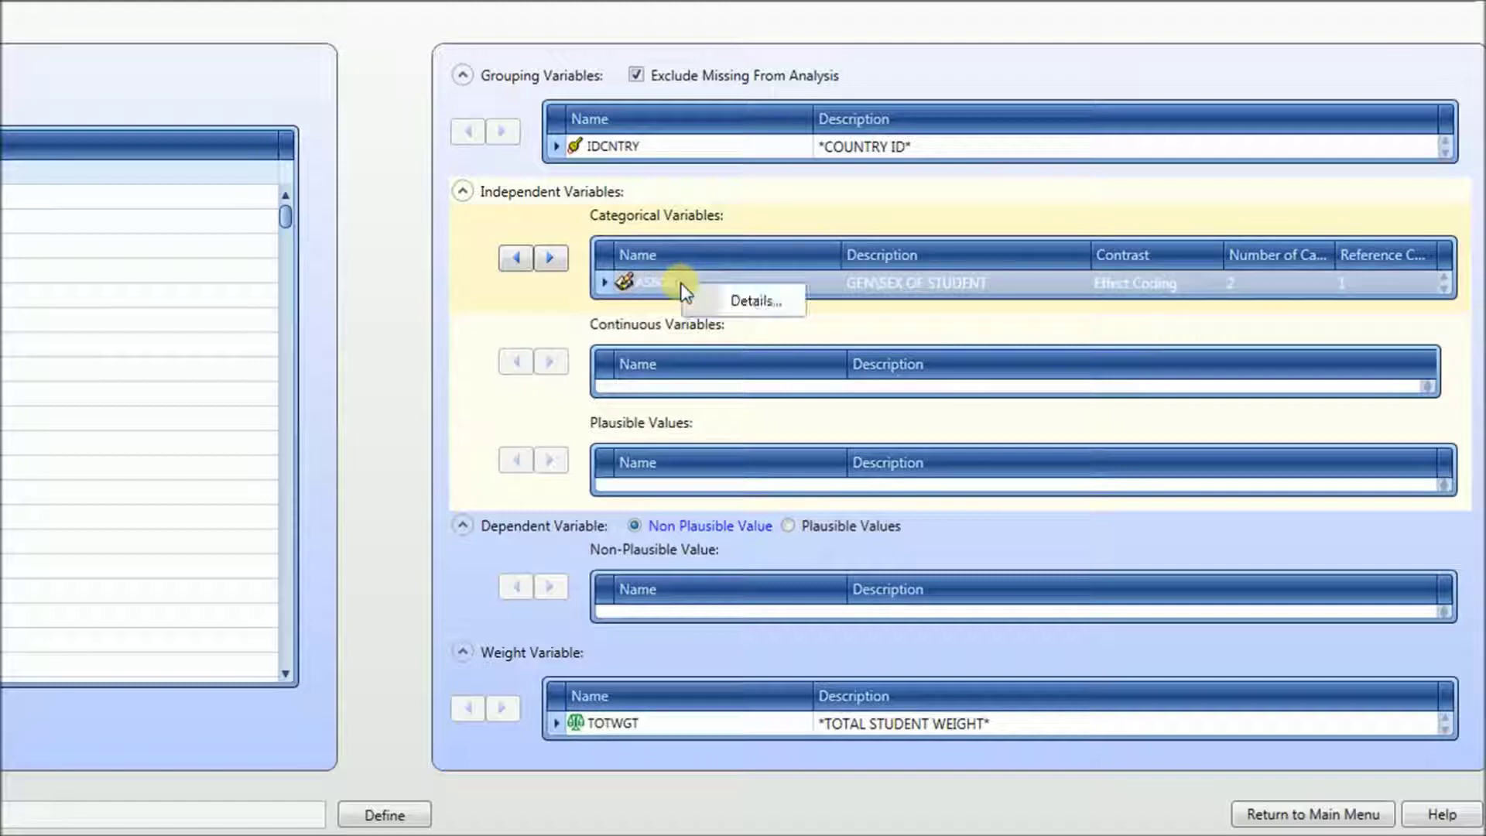
click(749, 304)
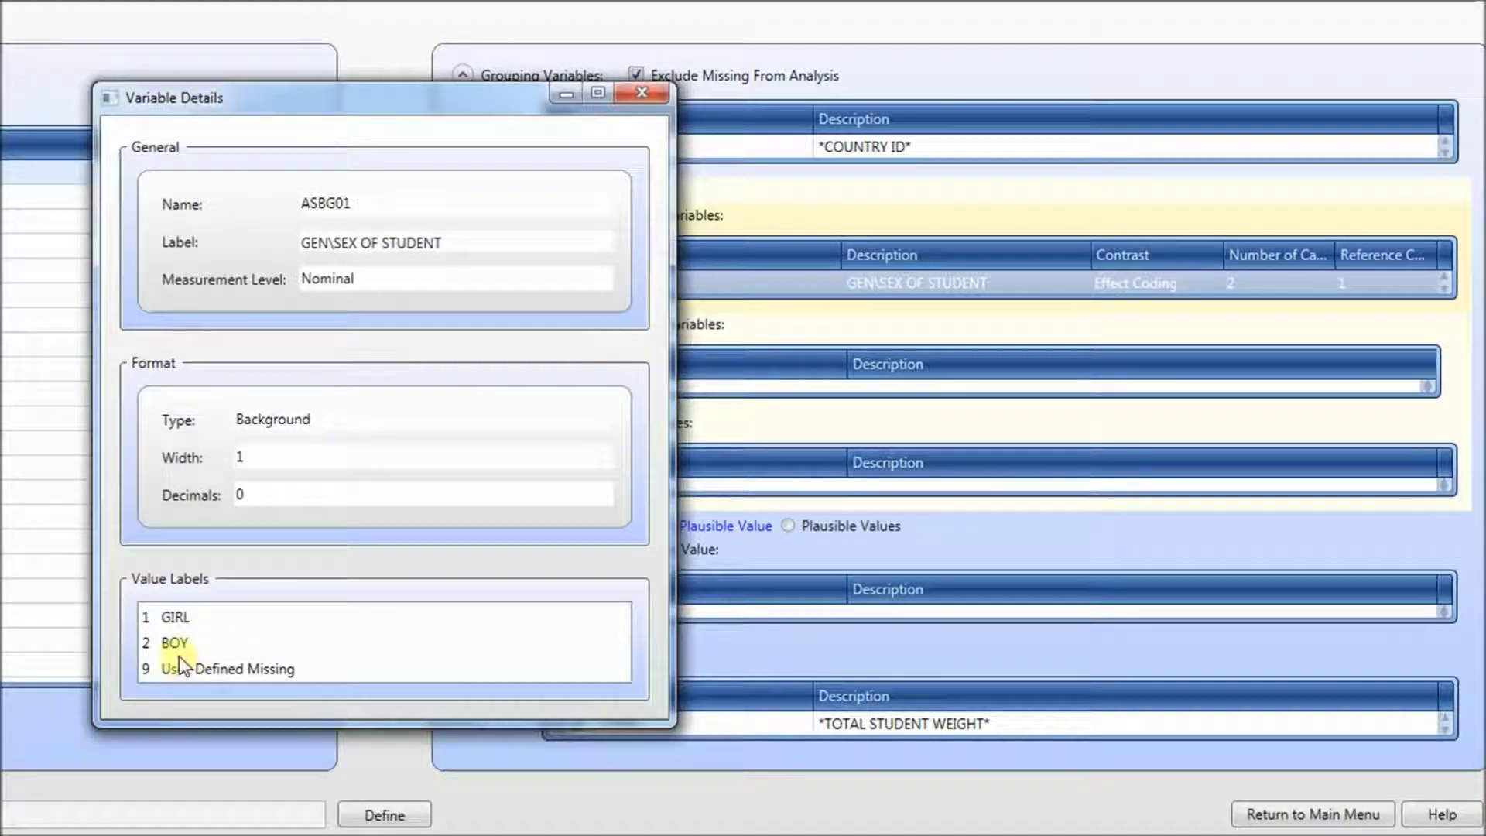
click(641, 93)
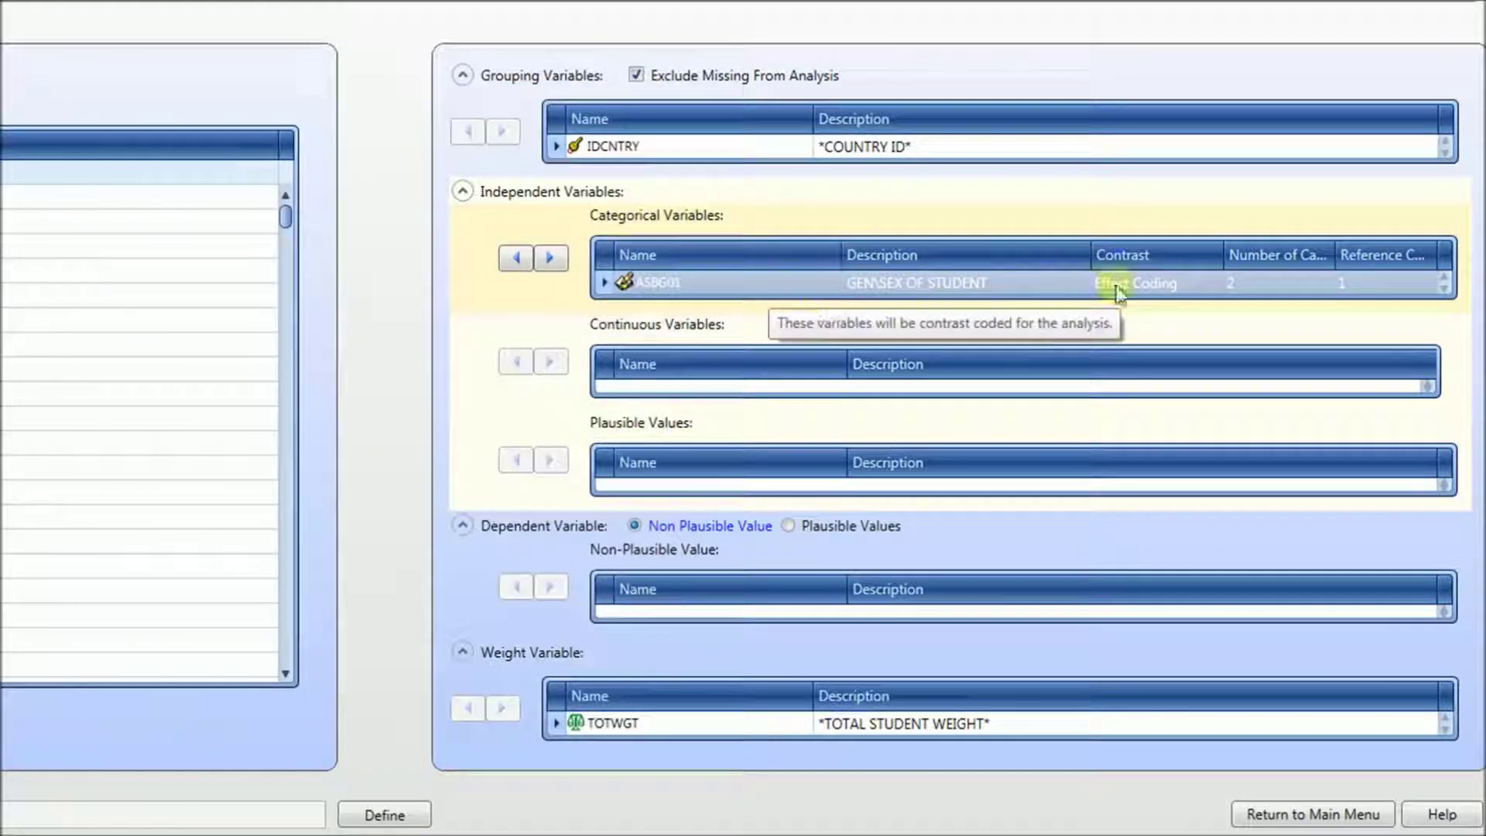
click(1192, 283)
click(1210, 283)
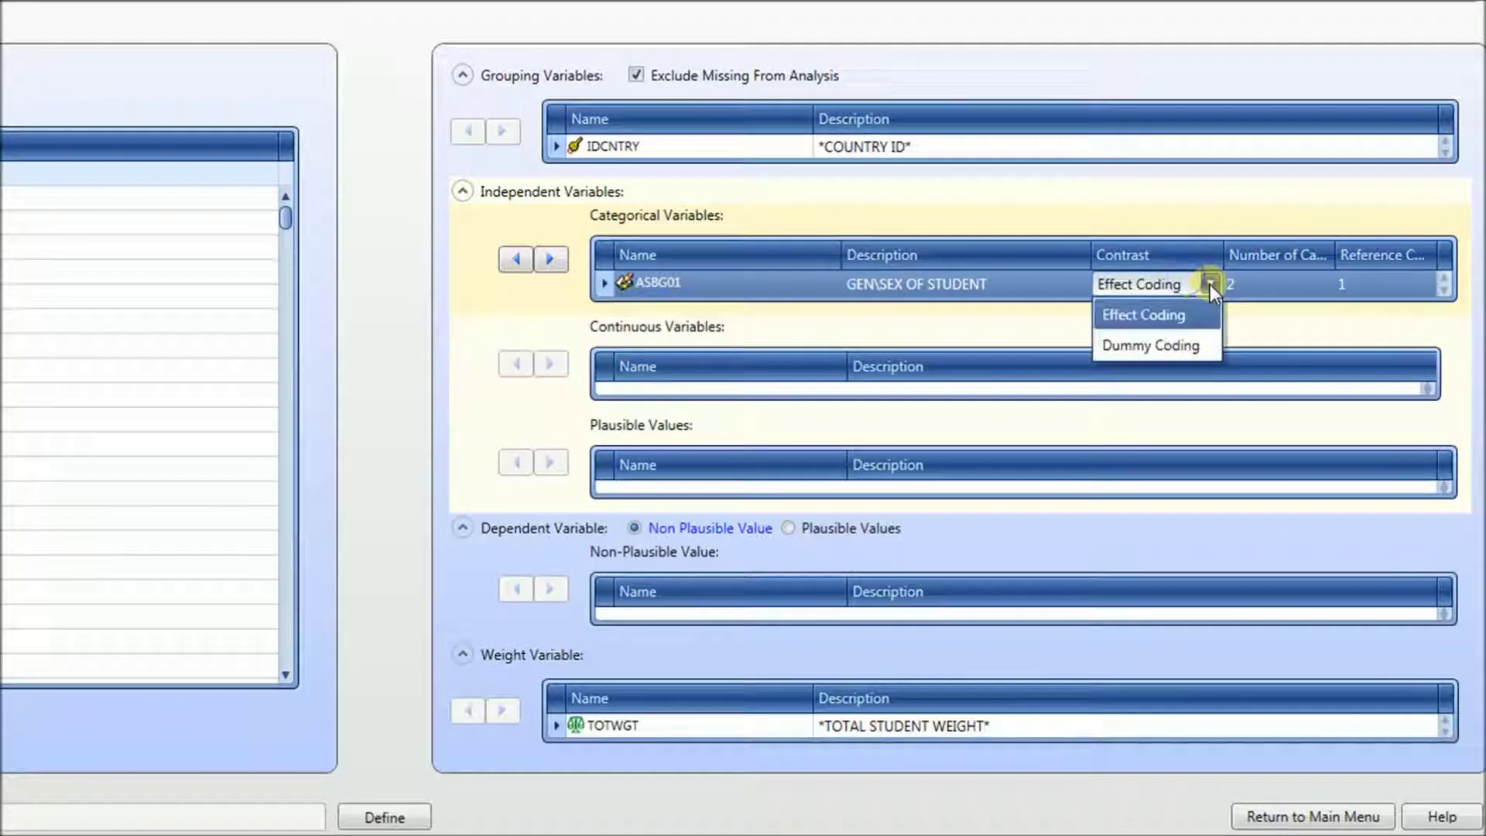
click(1181, 342)
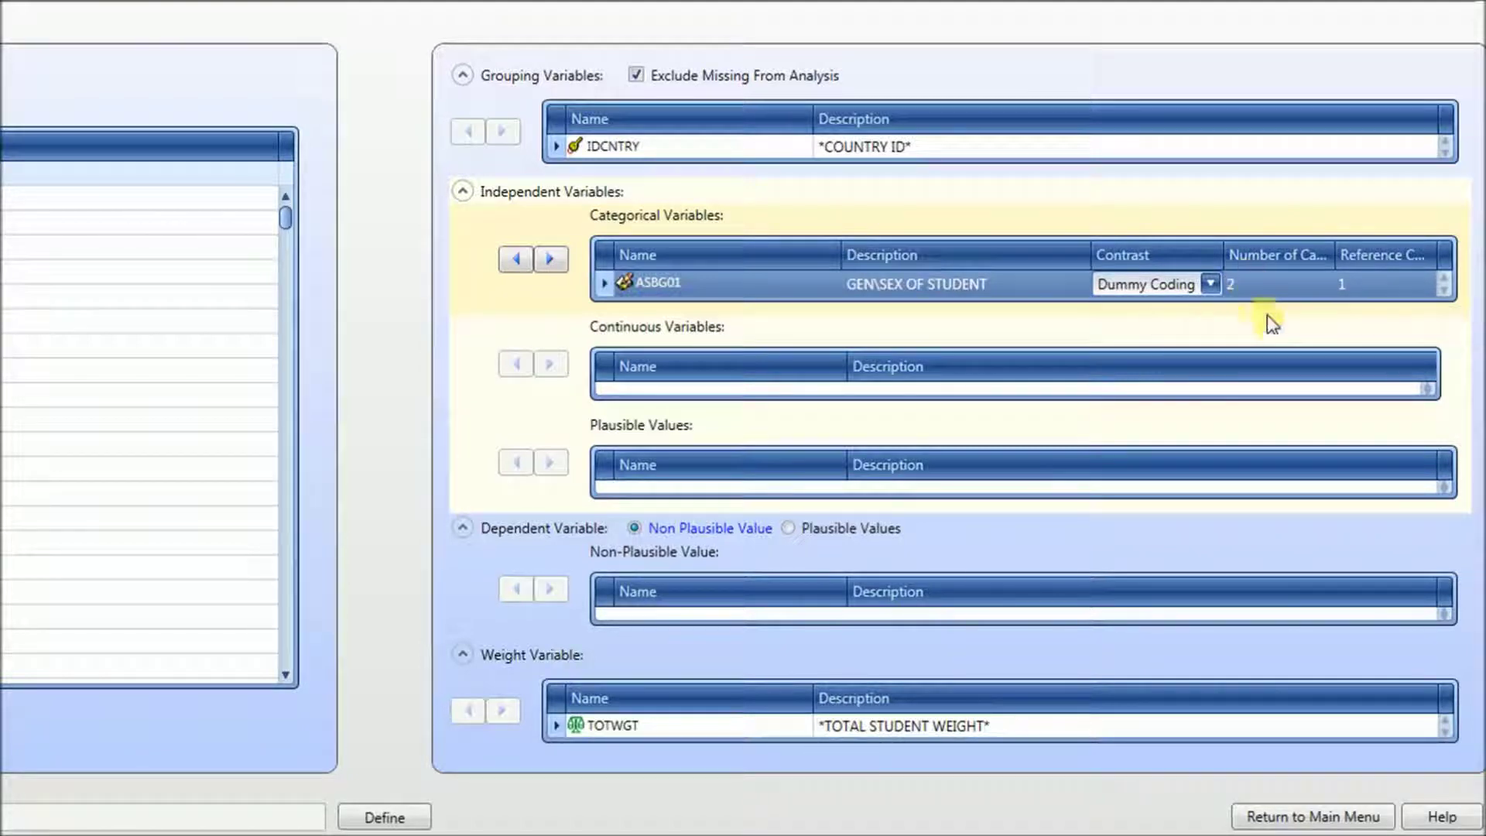
click(1421, 284)
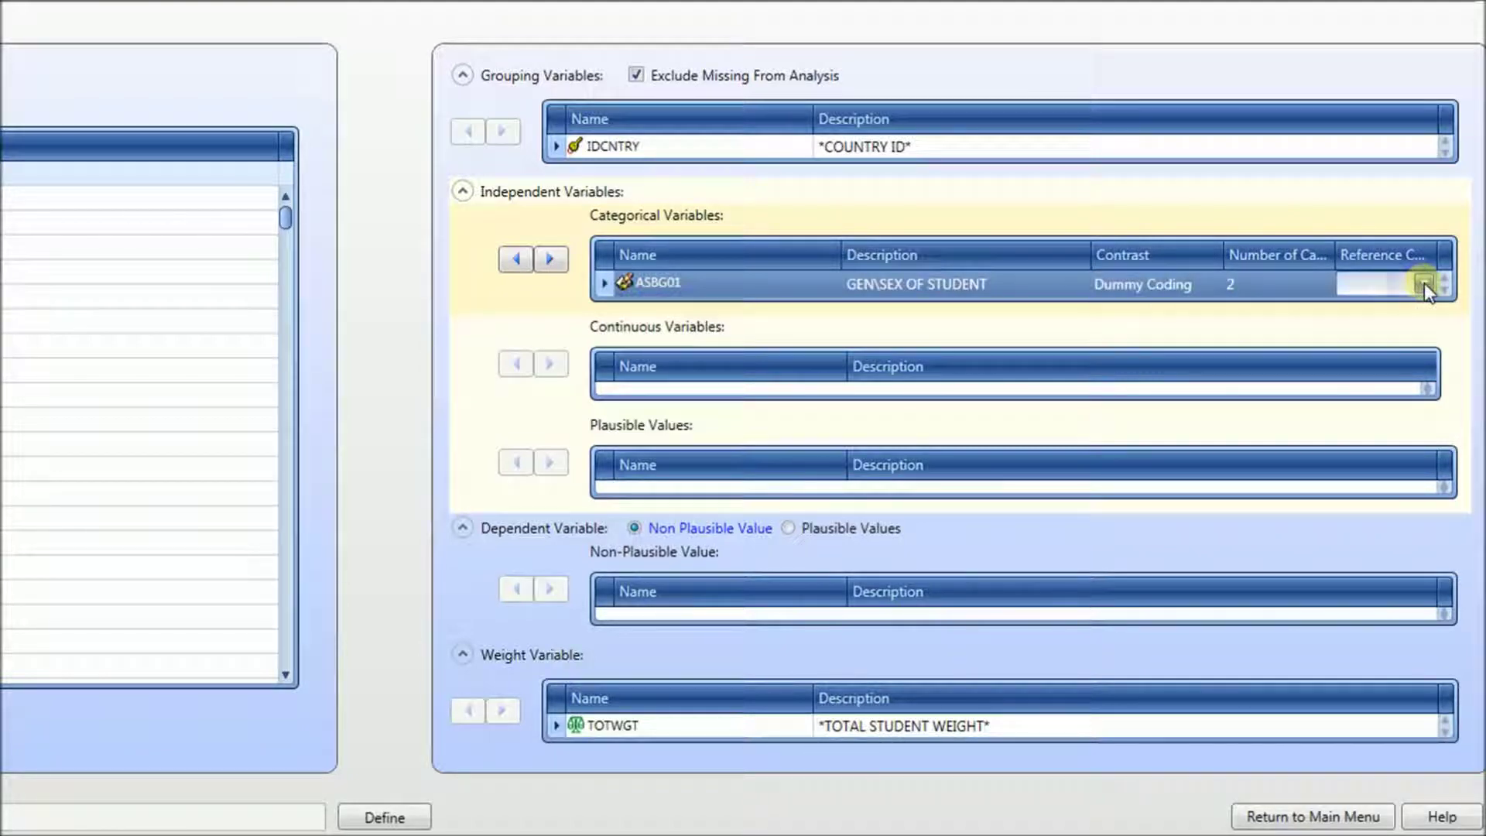
click(1424, 282)
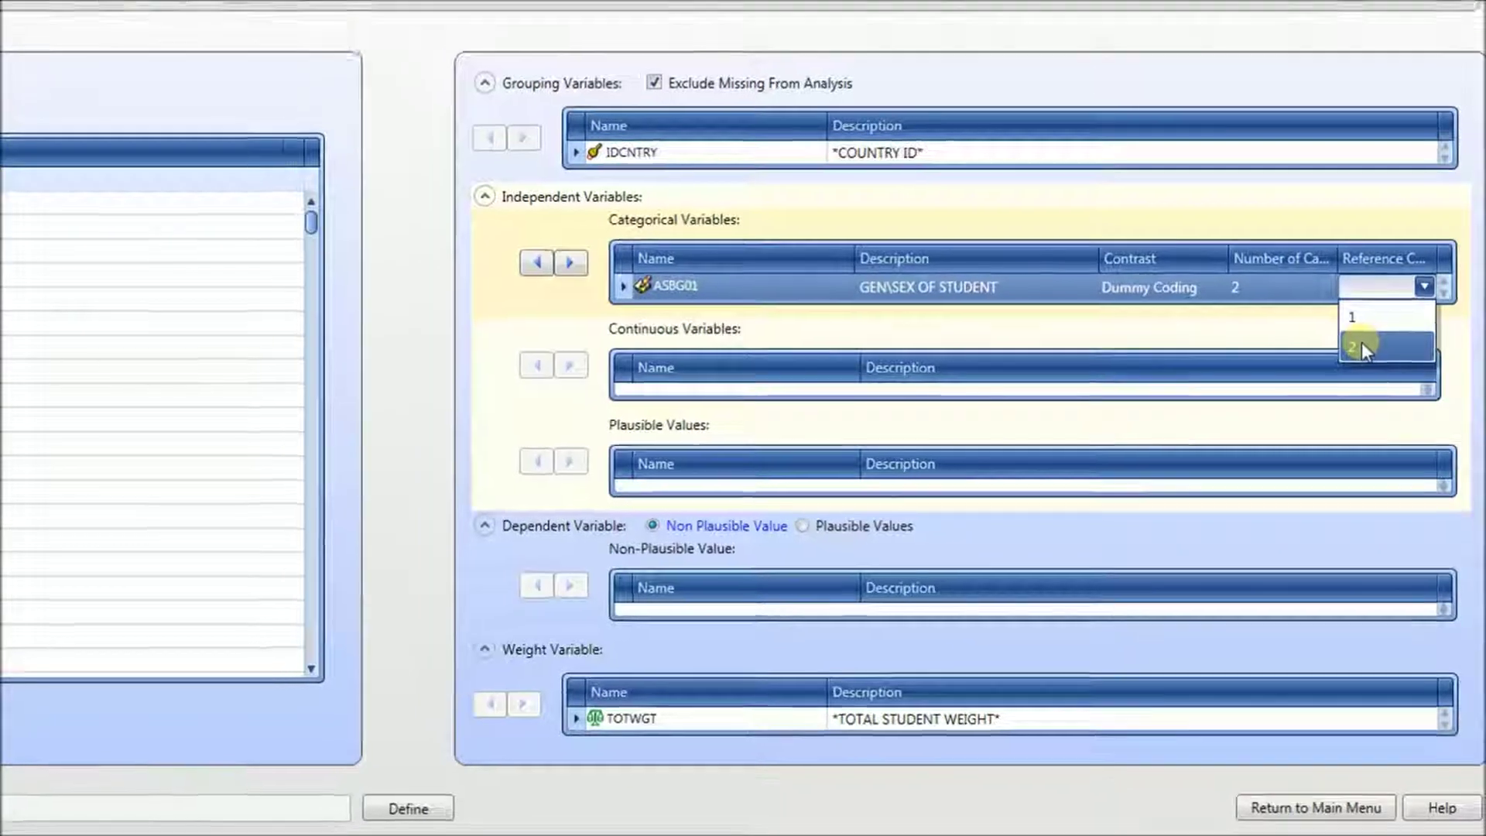
click(1360, 341)
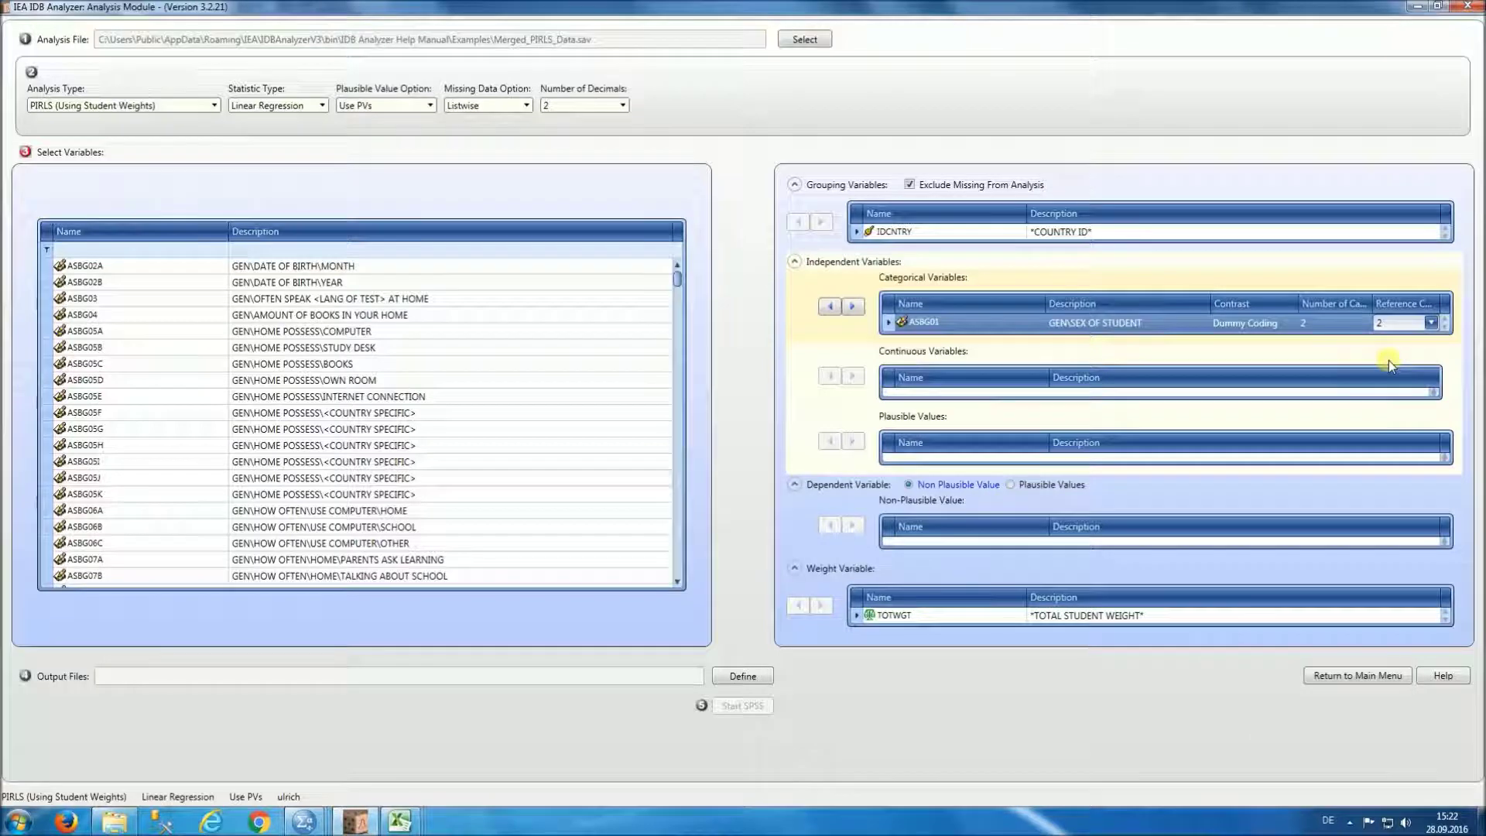
click(859, 403)
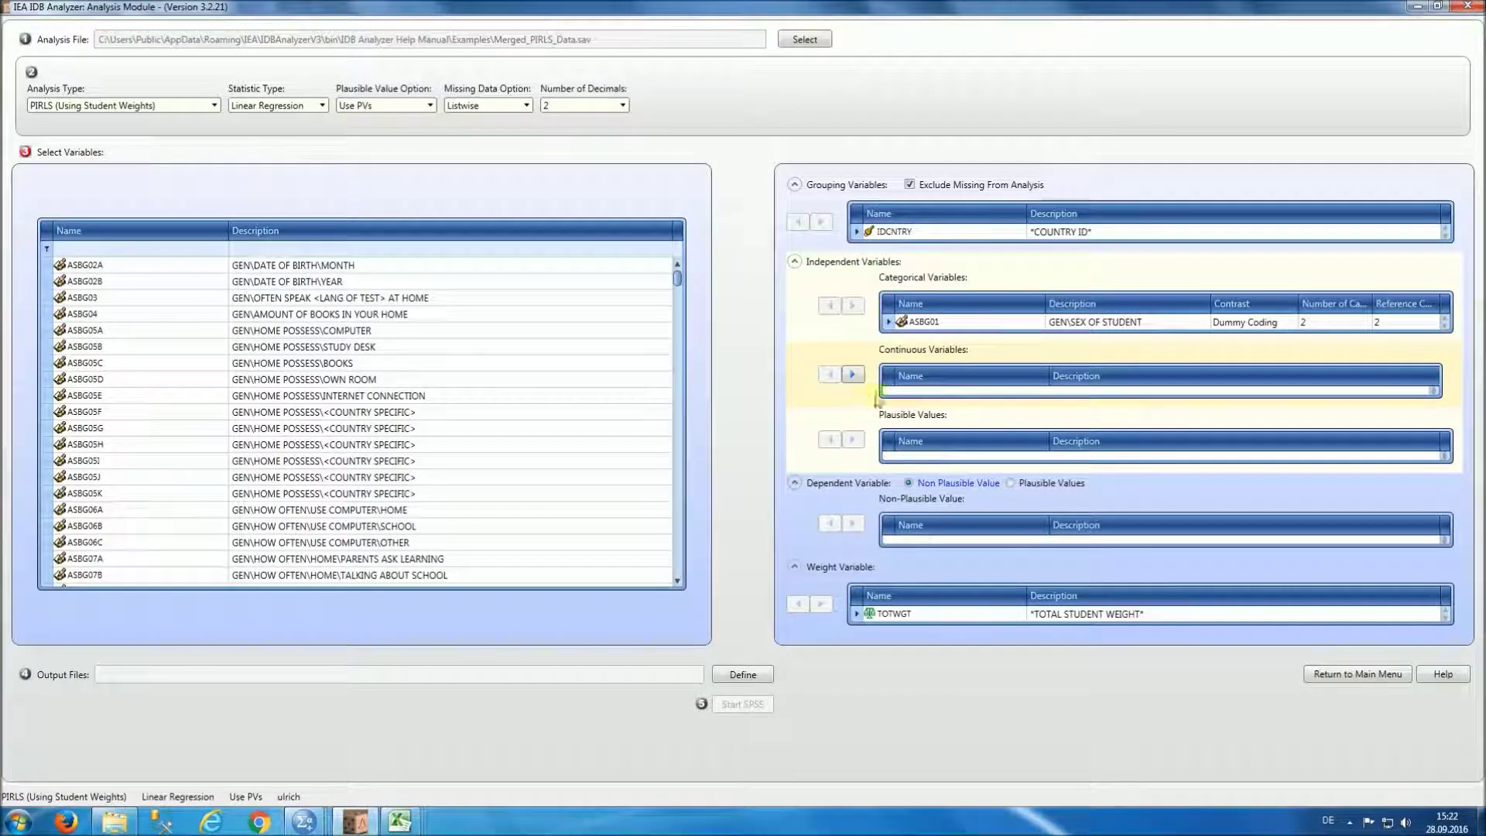
Filter for 'confi' and add ASBGSCR as a continuous independent variable.
click(243, 250)
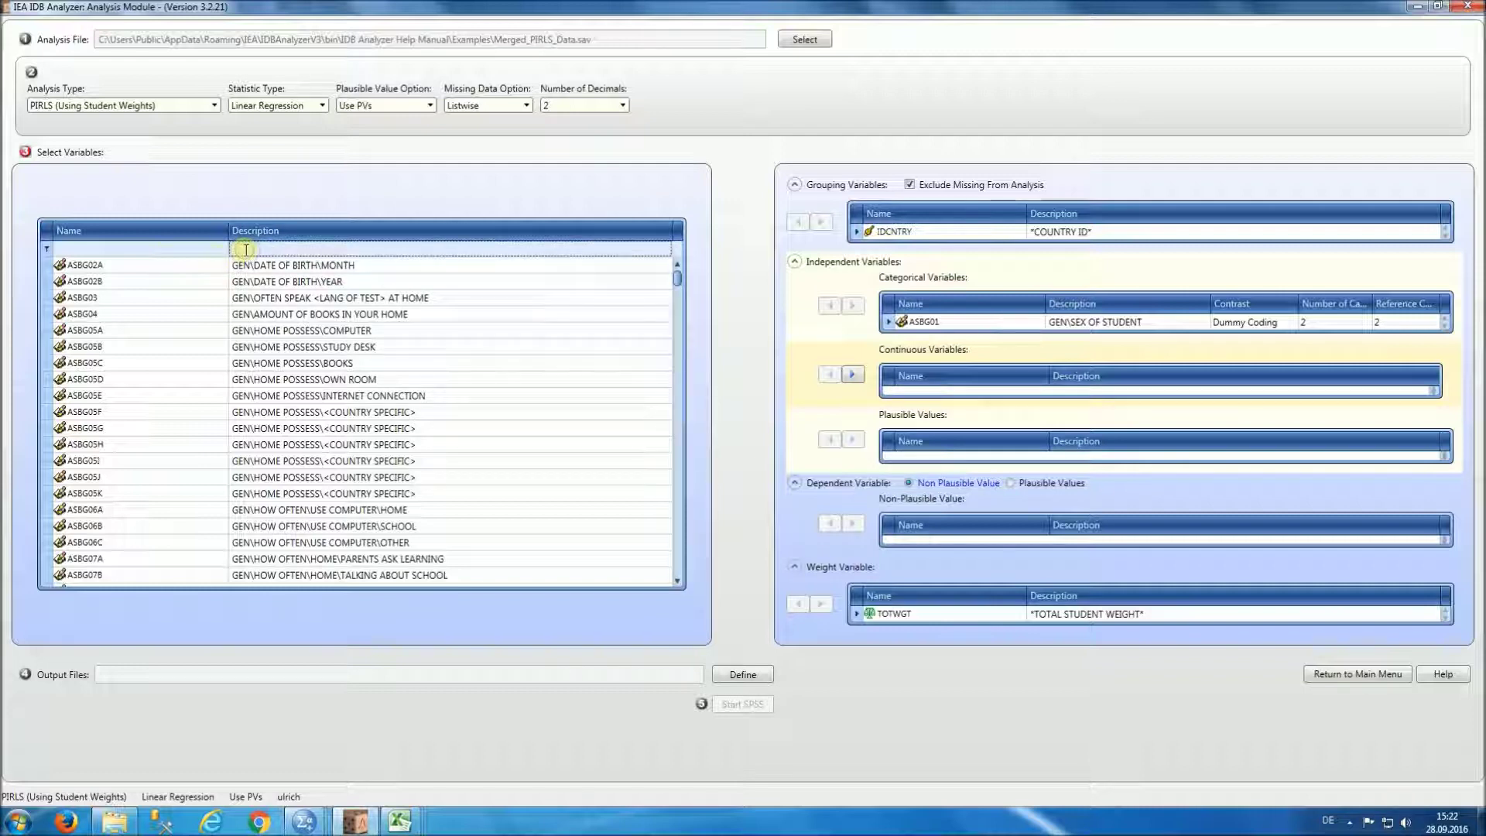
text(confi)
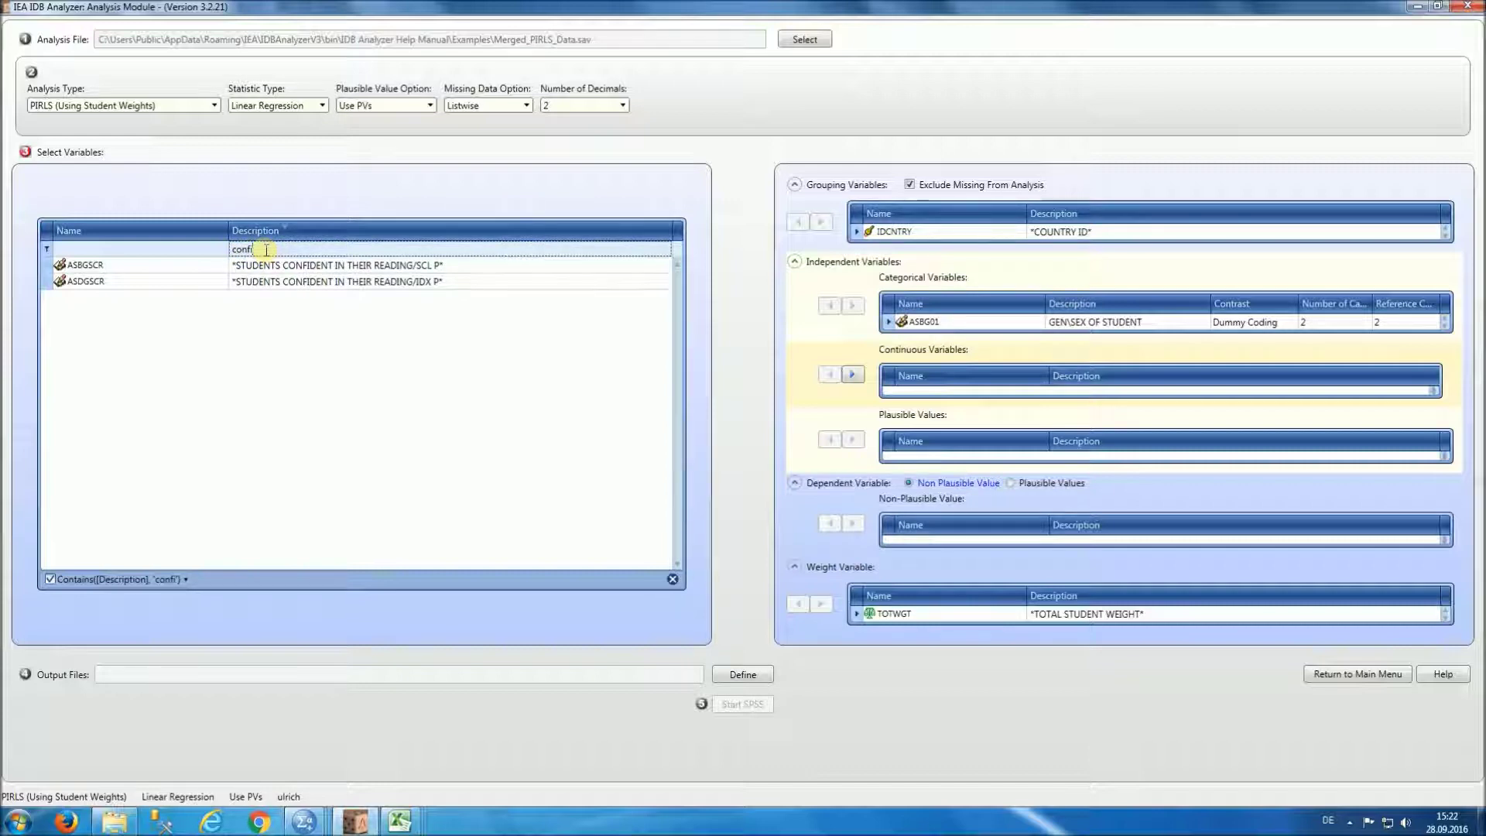
click(98, 273)
click(853, 376)
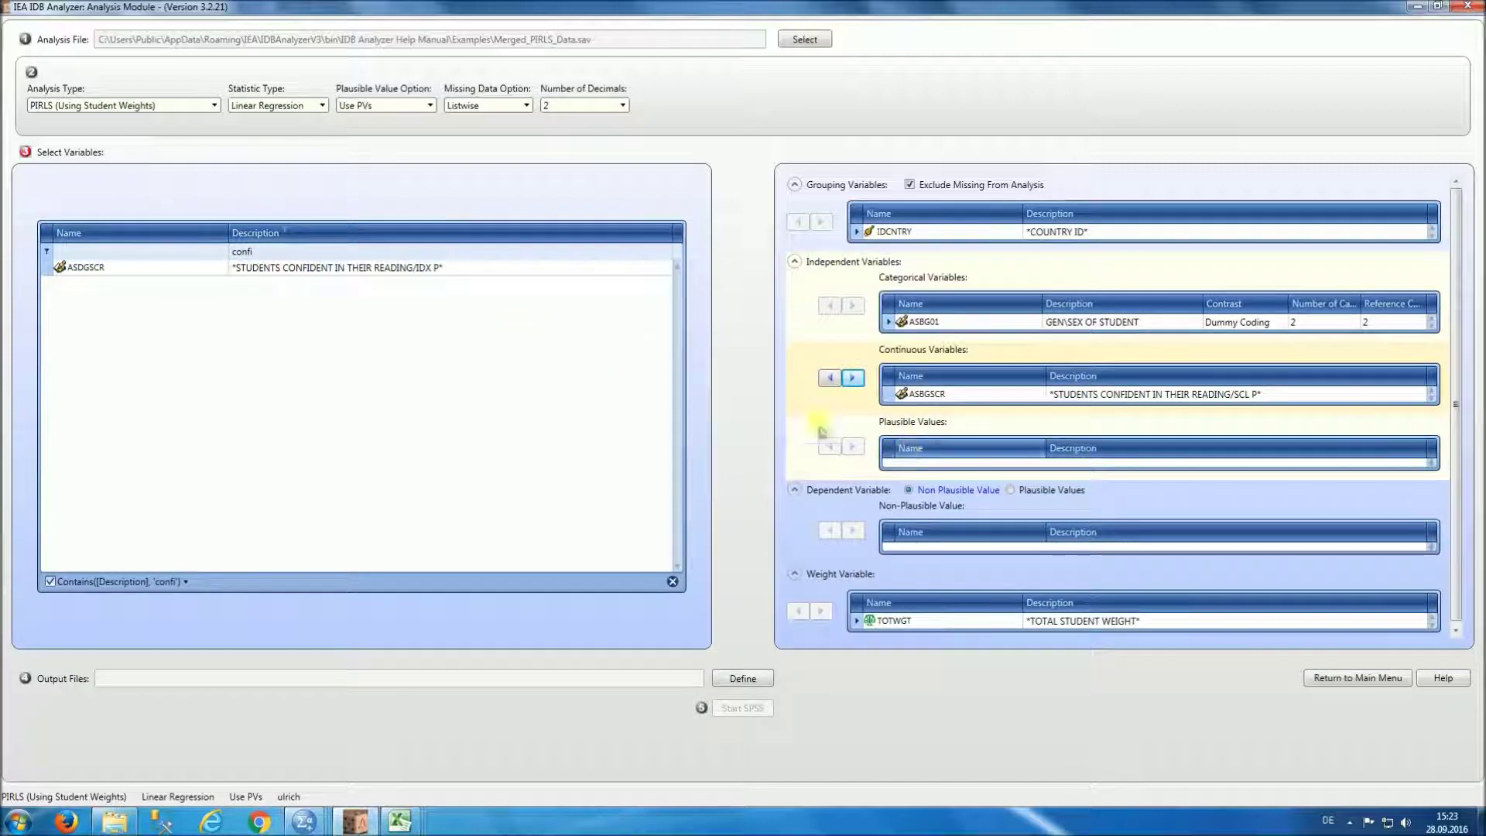
Set the overall reading plausible values ASRREA01-05 as the dependent variable.
click(869, 434)
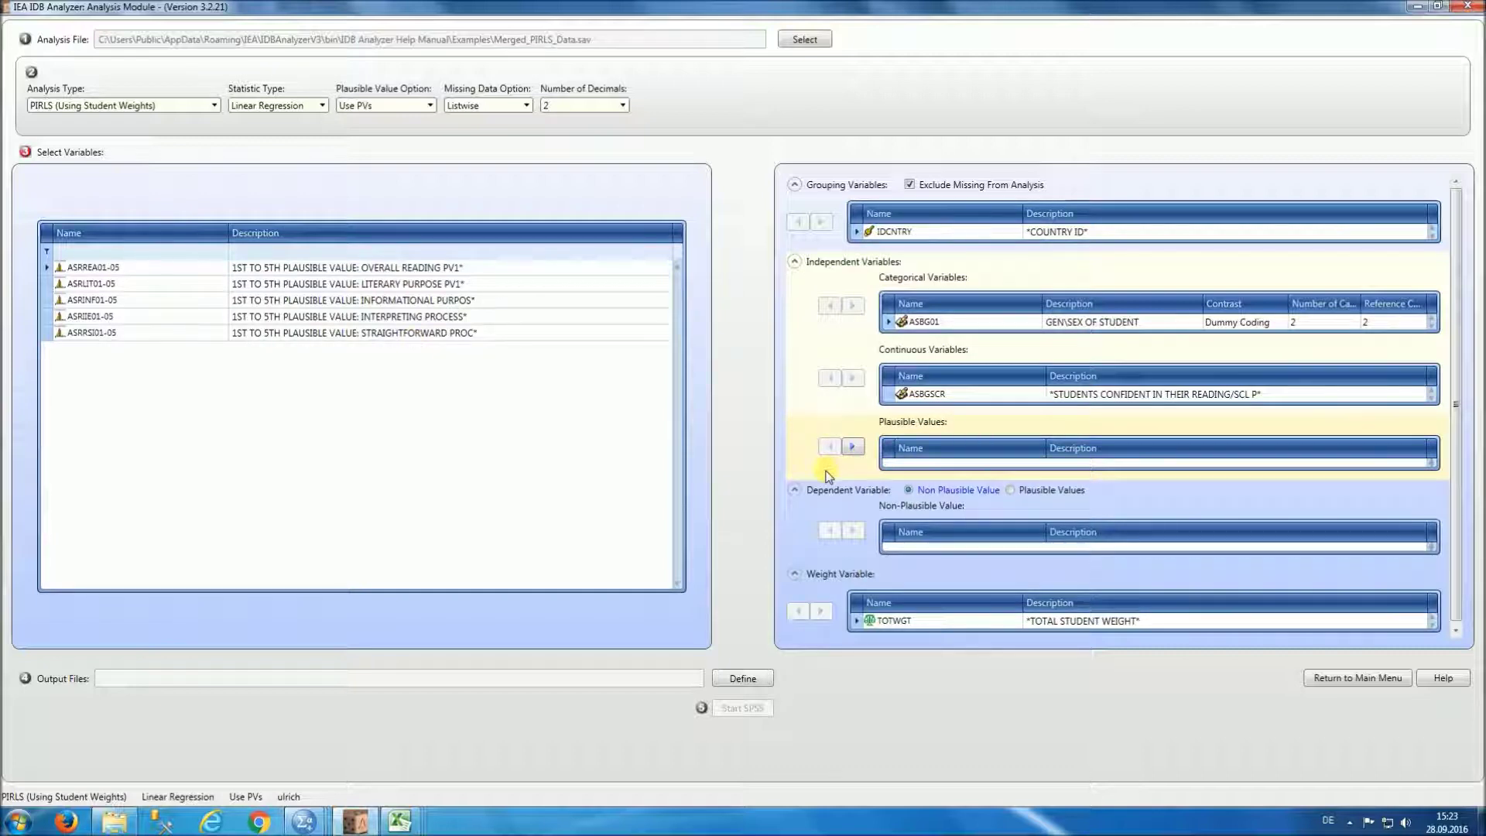
click(868, 511)
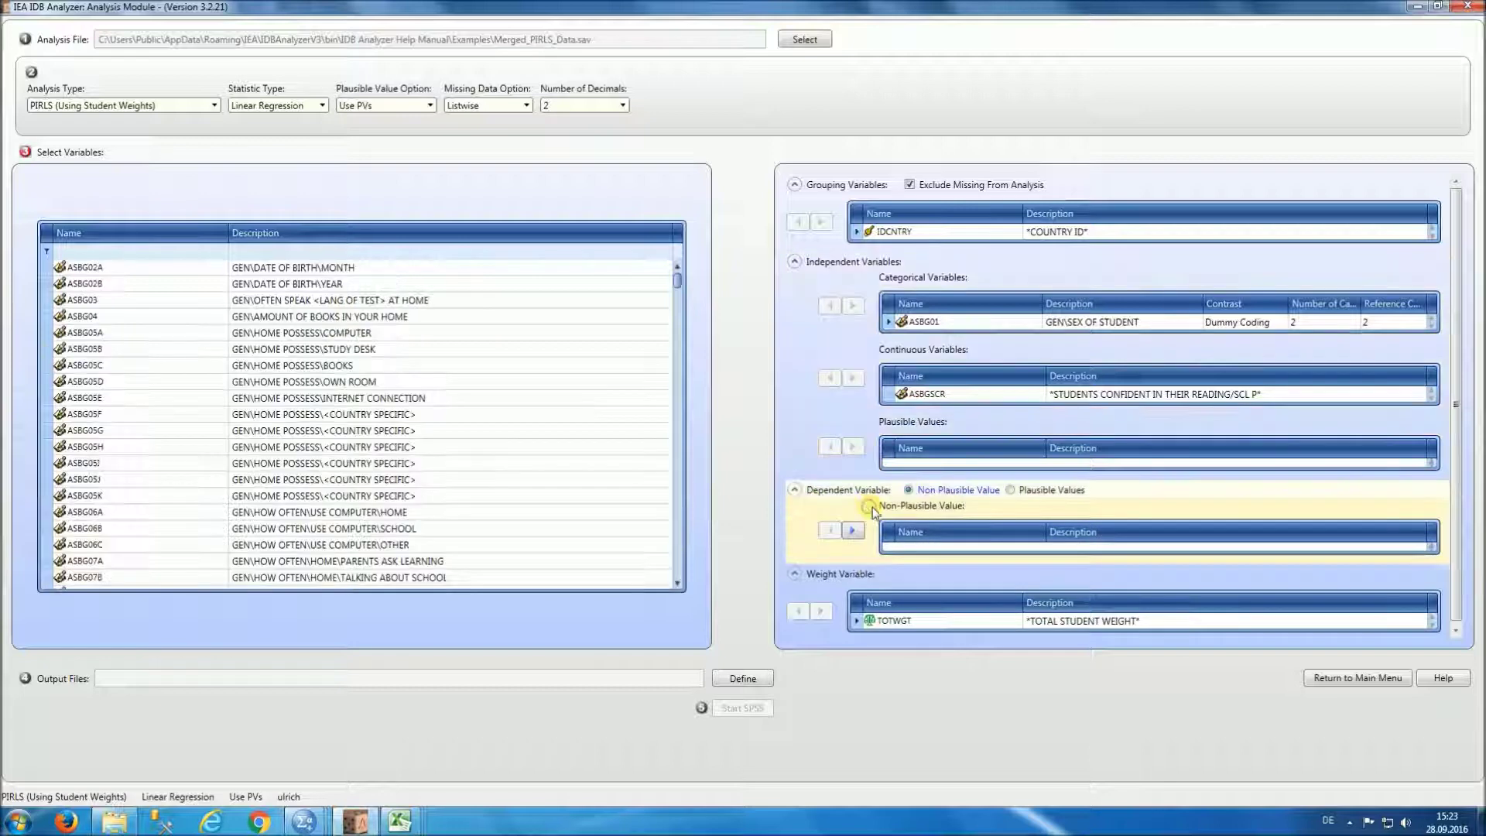
click(1011, 491)
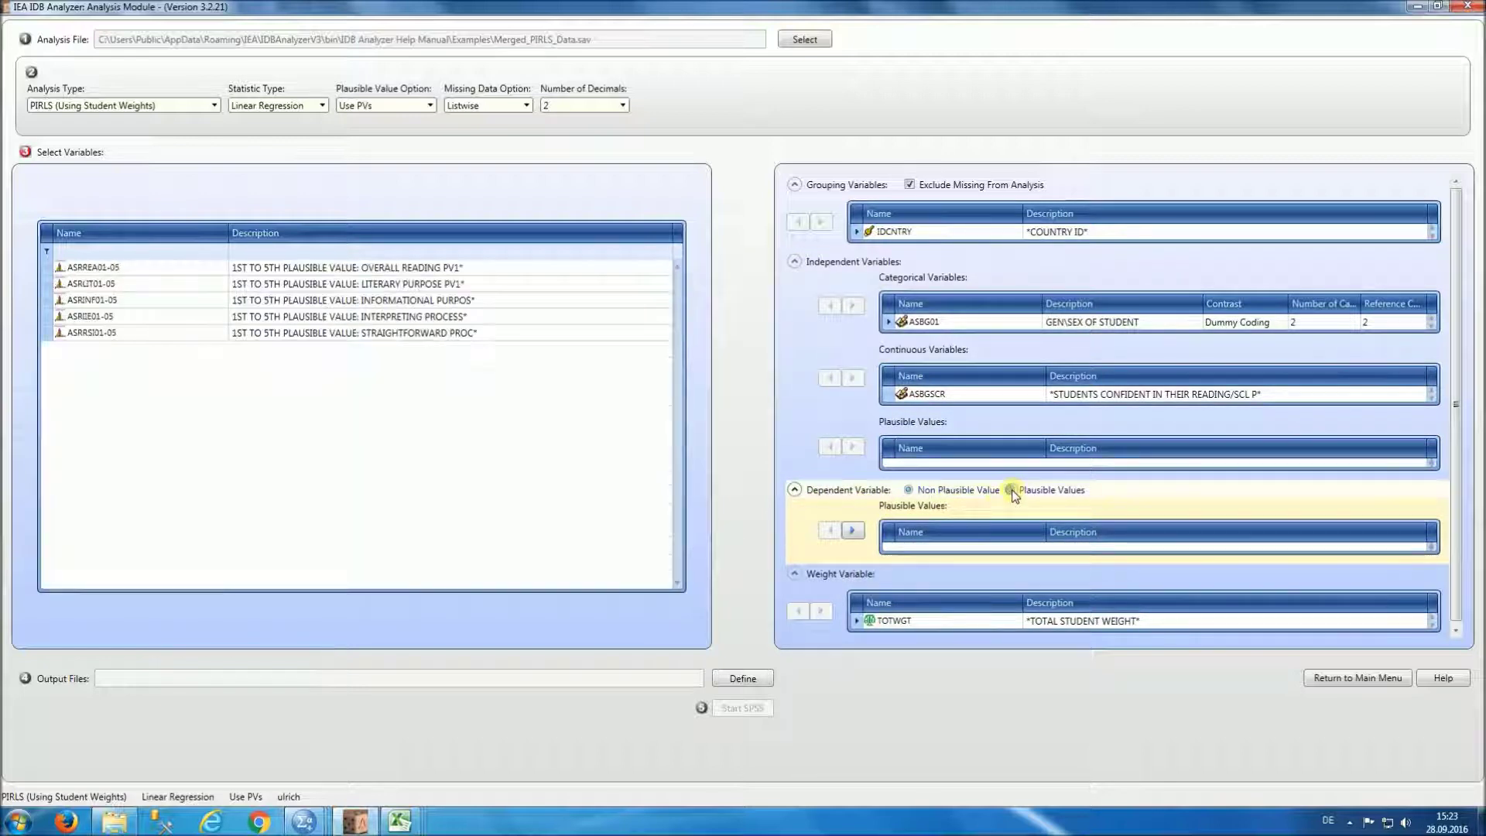
click(157, 268)
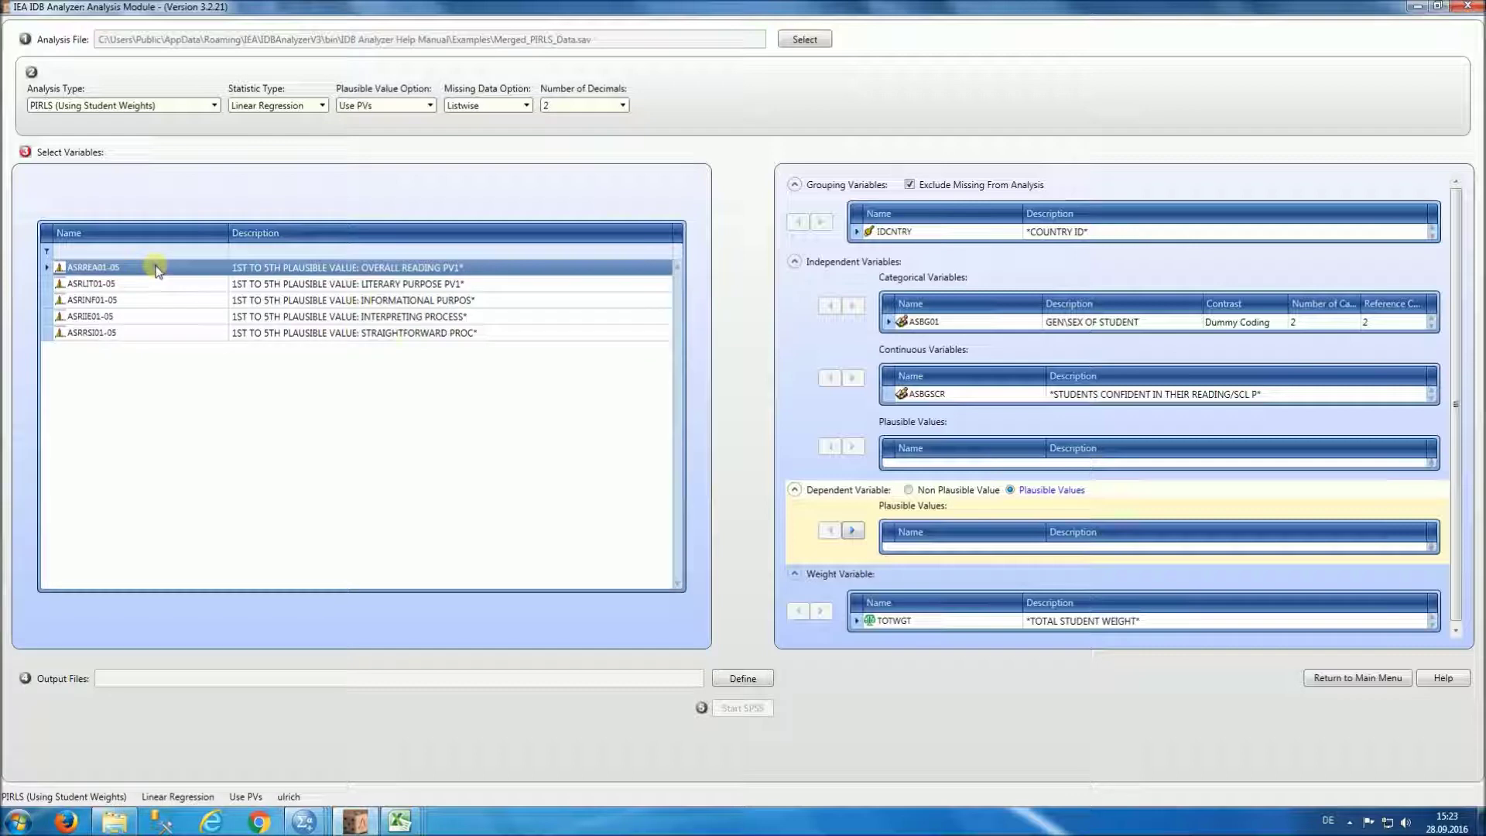
click(853, 531)
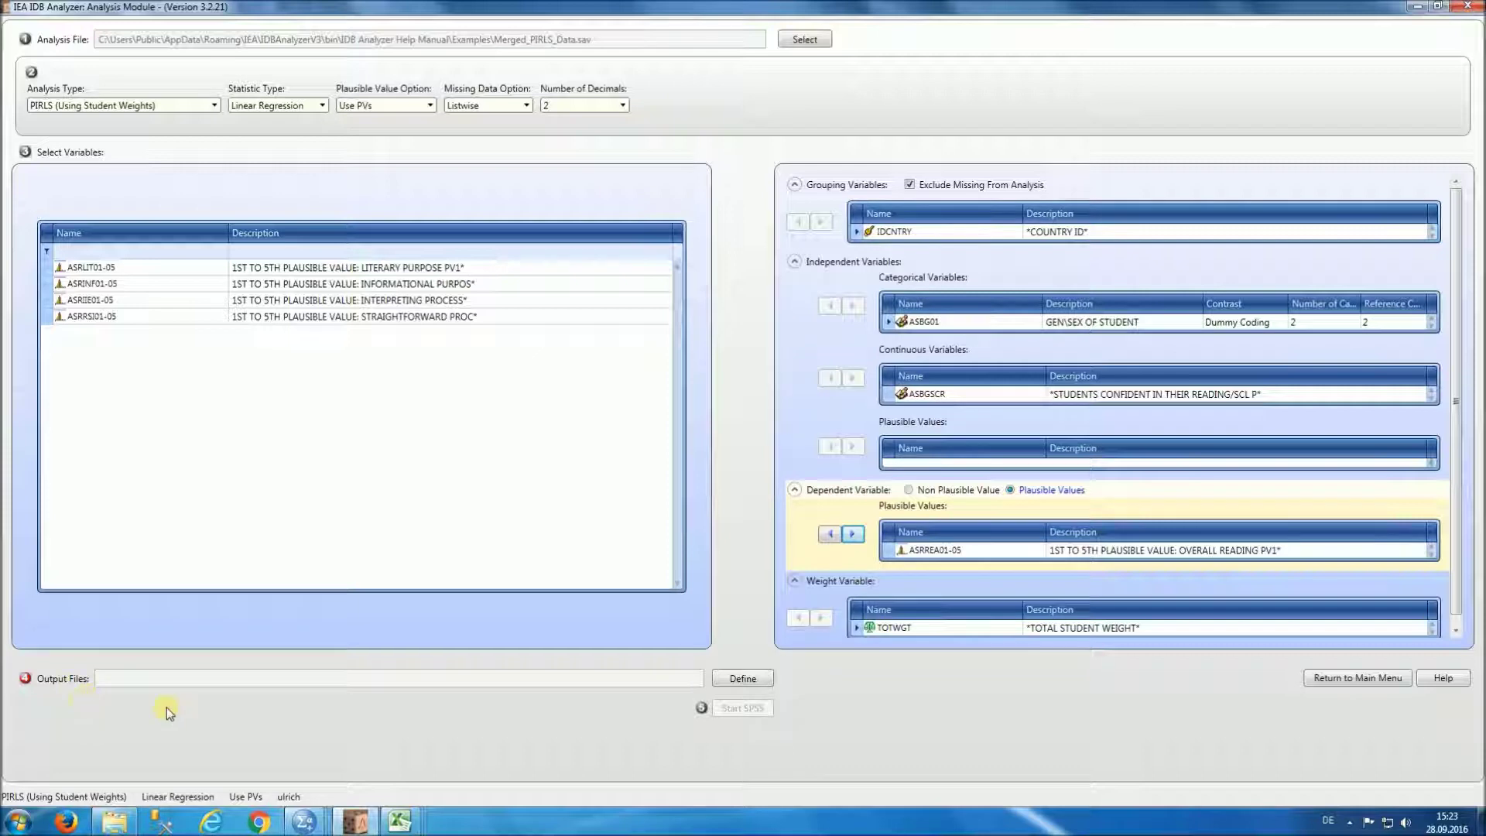
Name the output files LinearRegressionWithPV and generate the analysis syntax in SPSS.
click(770, 680)
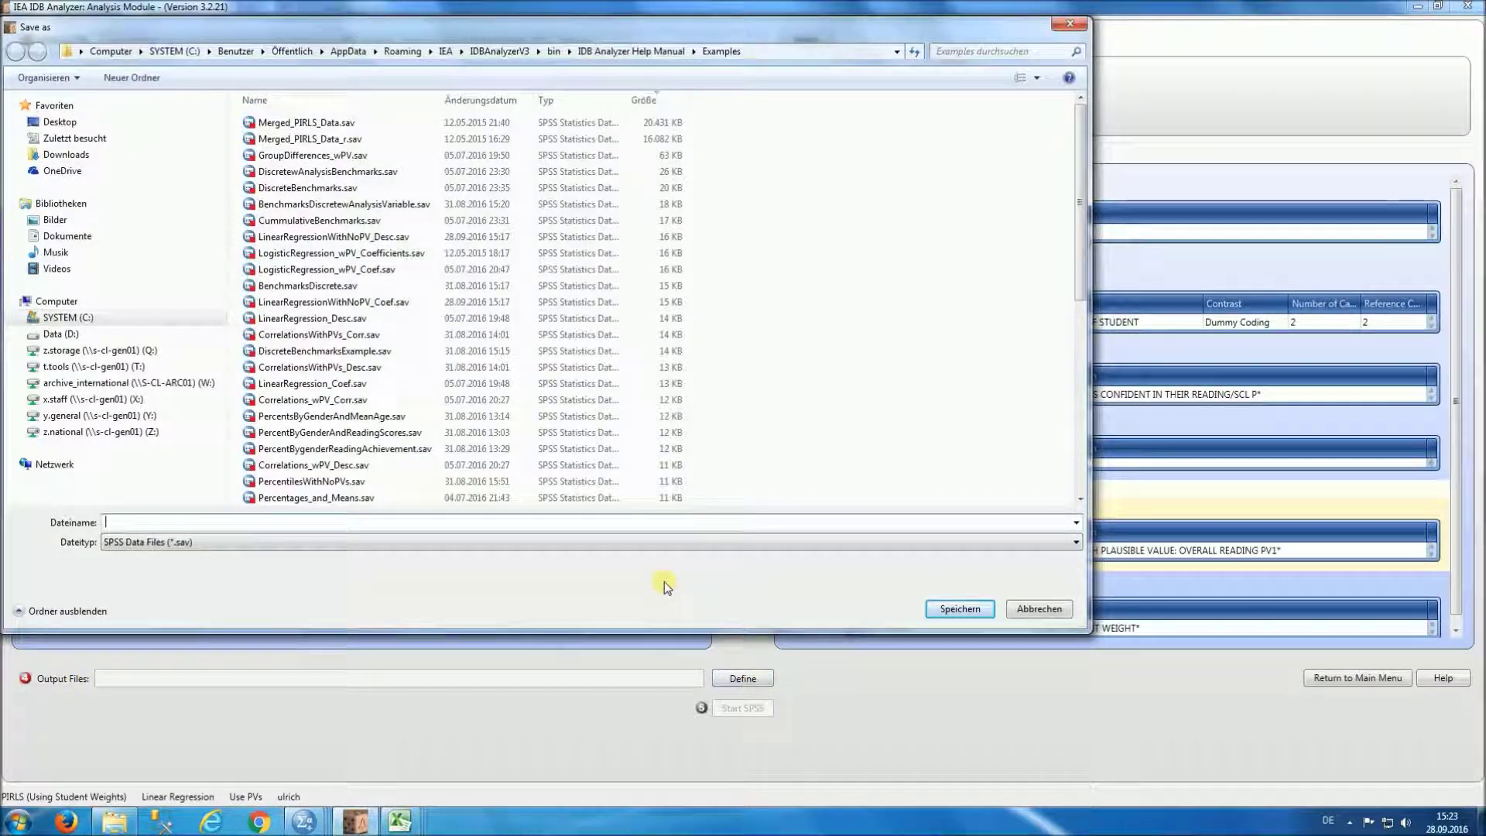
text(Linea)
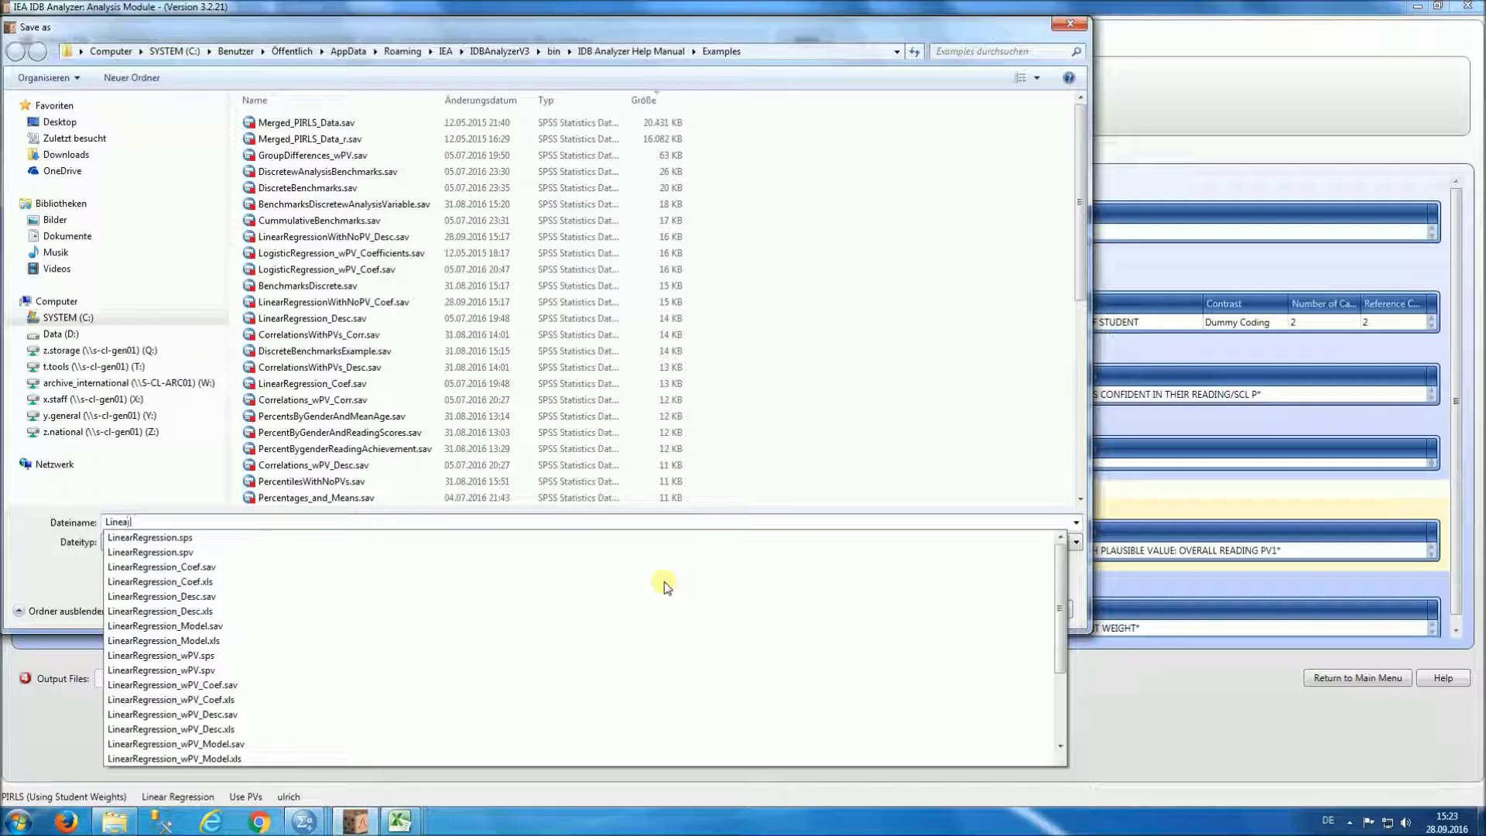
text(rRegression)
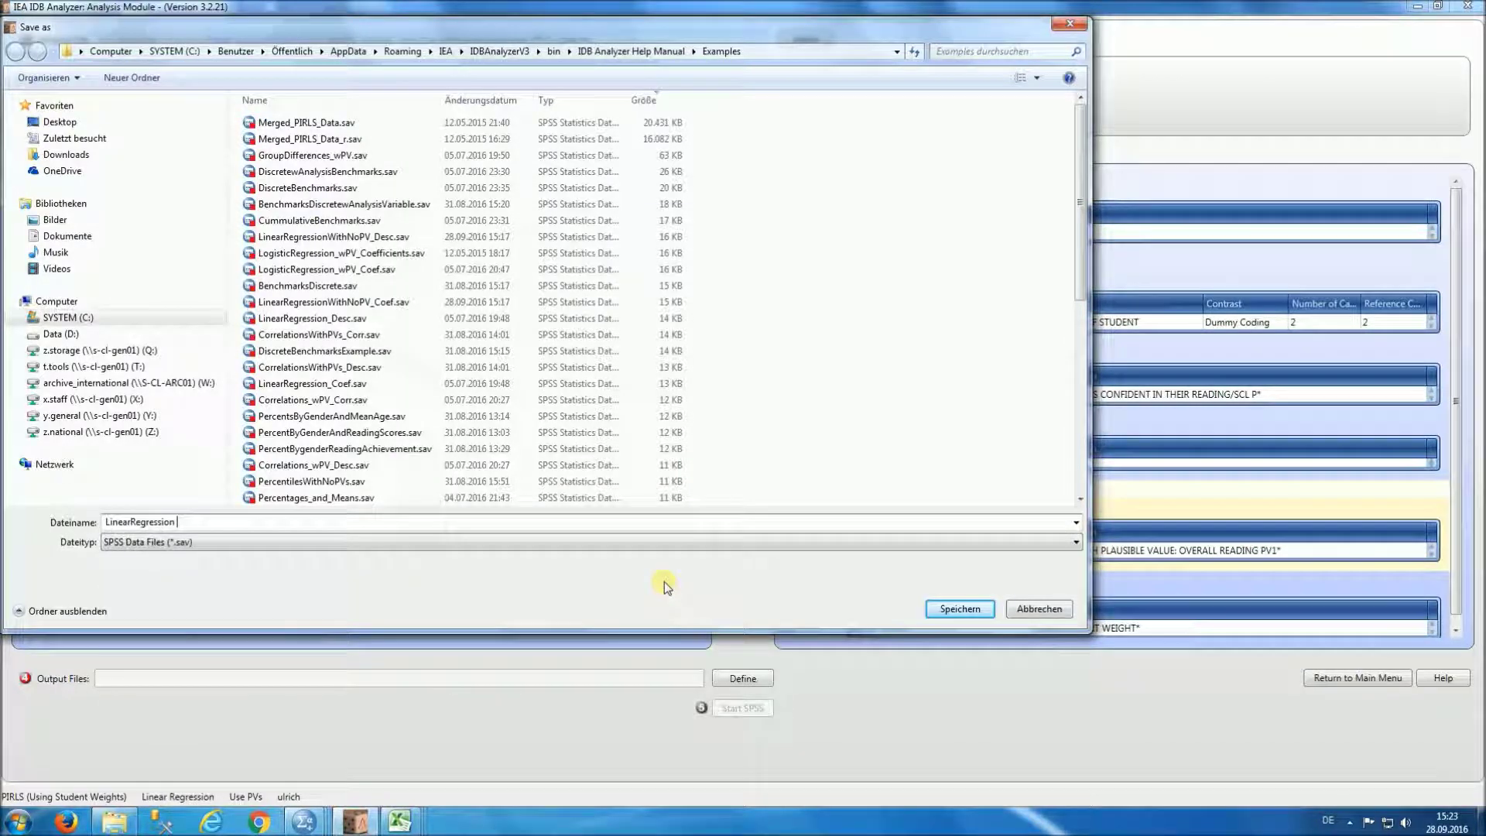
text(With)
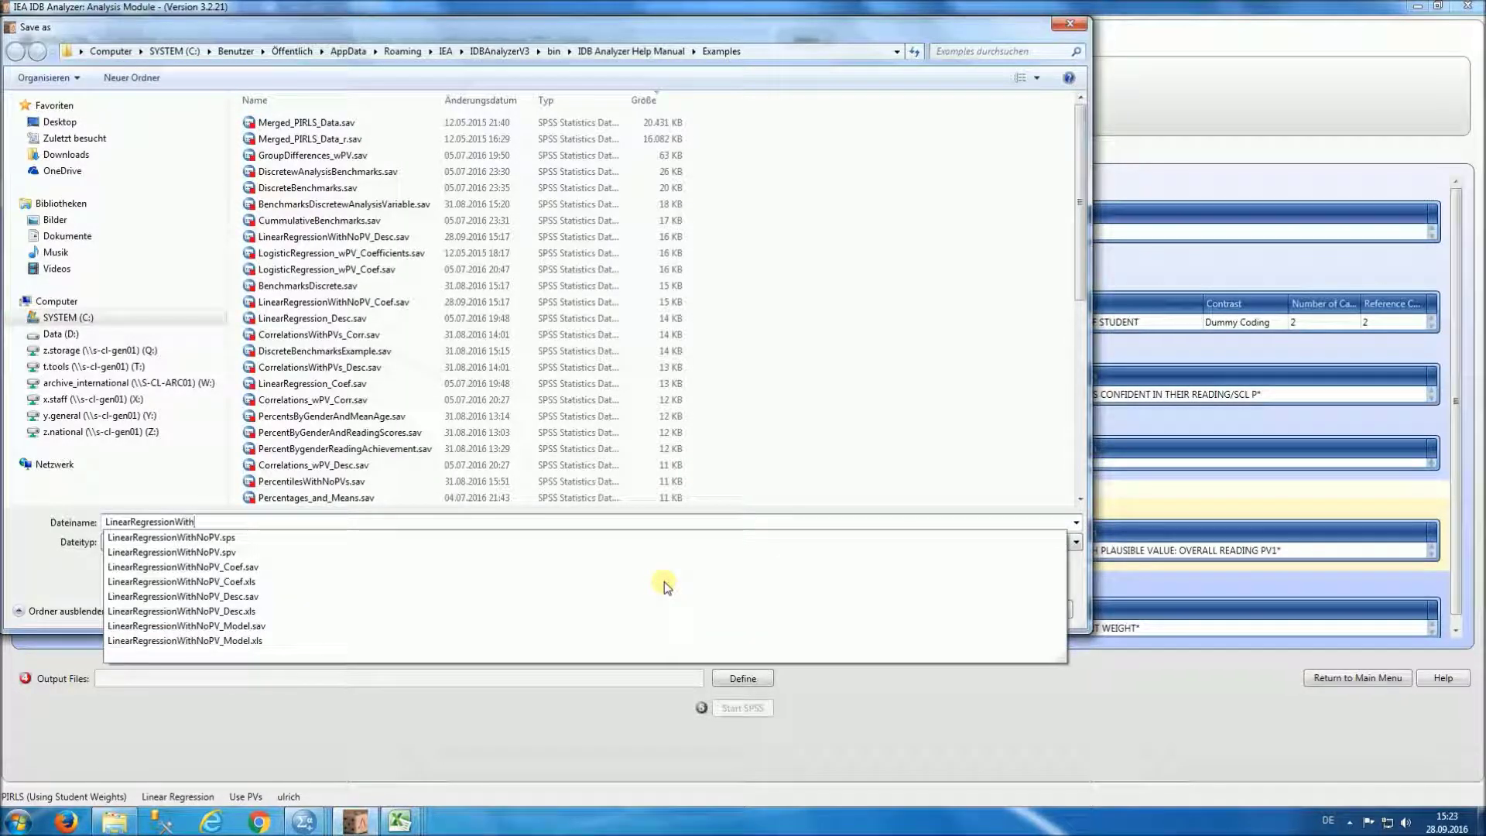
text(PV)
key(Return)
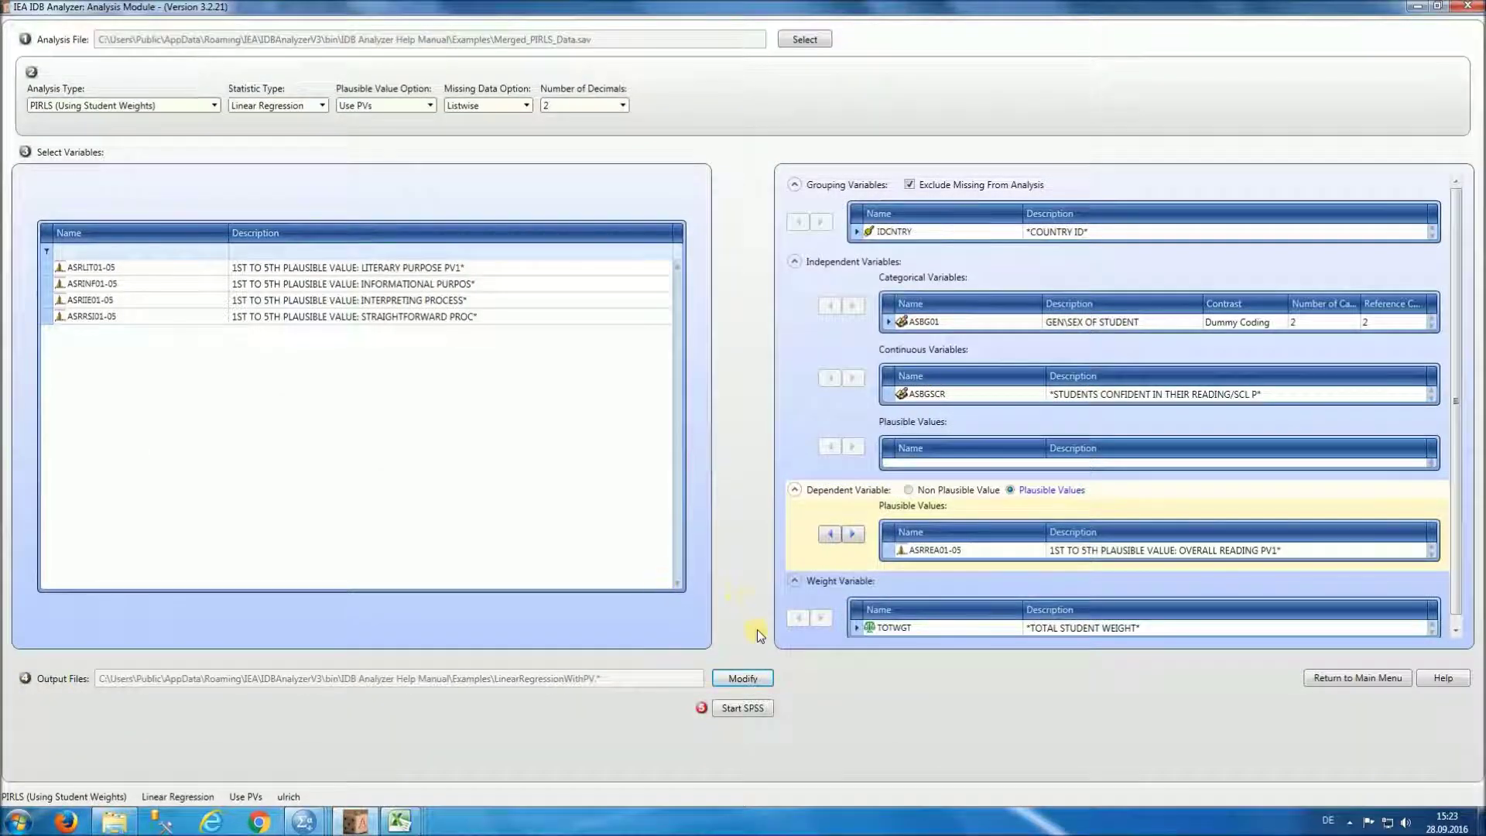
click(740, 708)
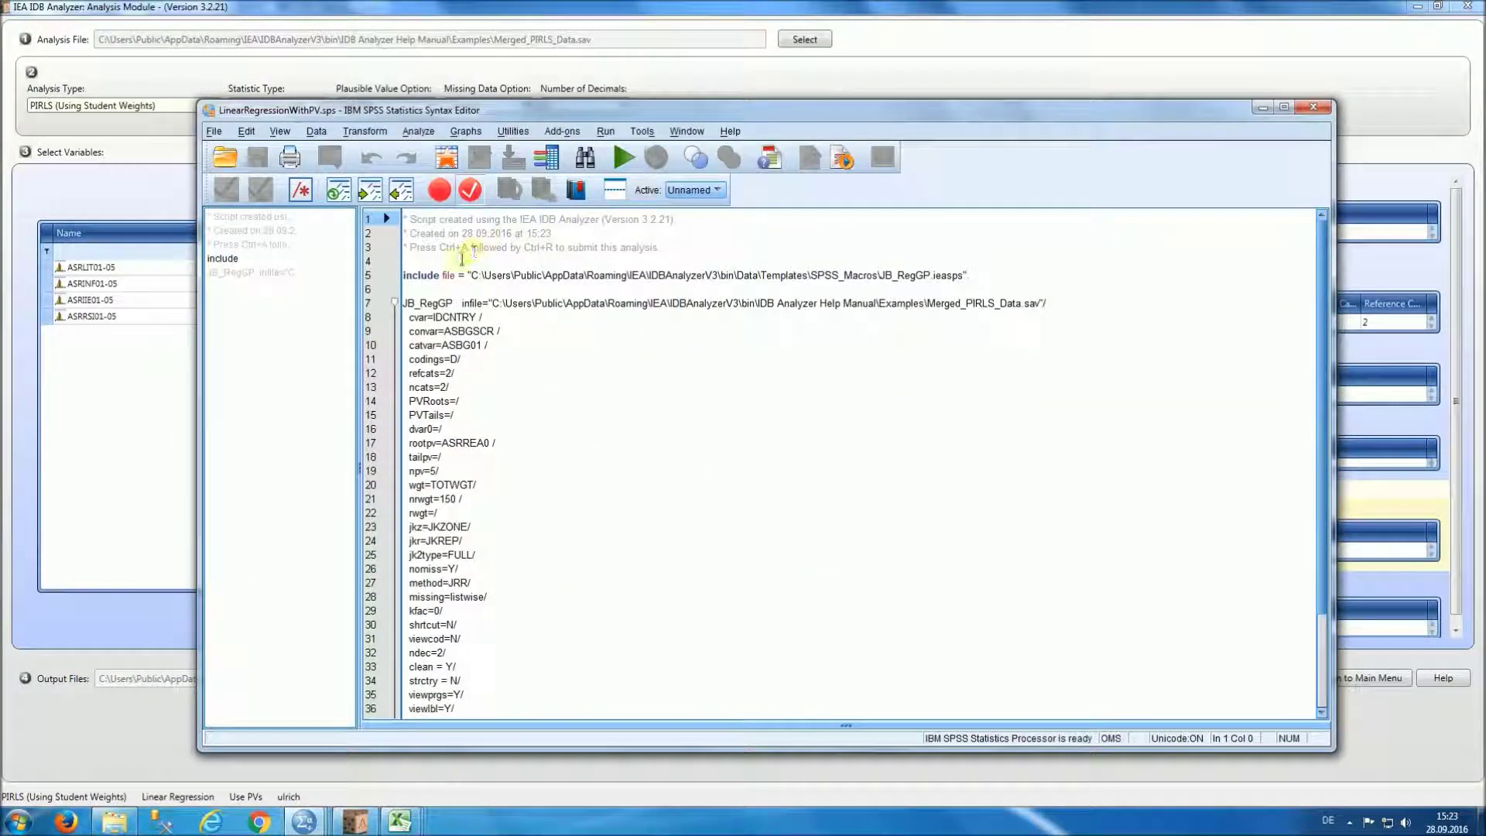
Run all of the generated LinearRegressionWithPV syntax in the SPSS Syntax Editor.
drag(438, 249, 557, 250)
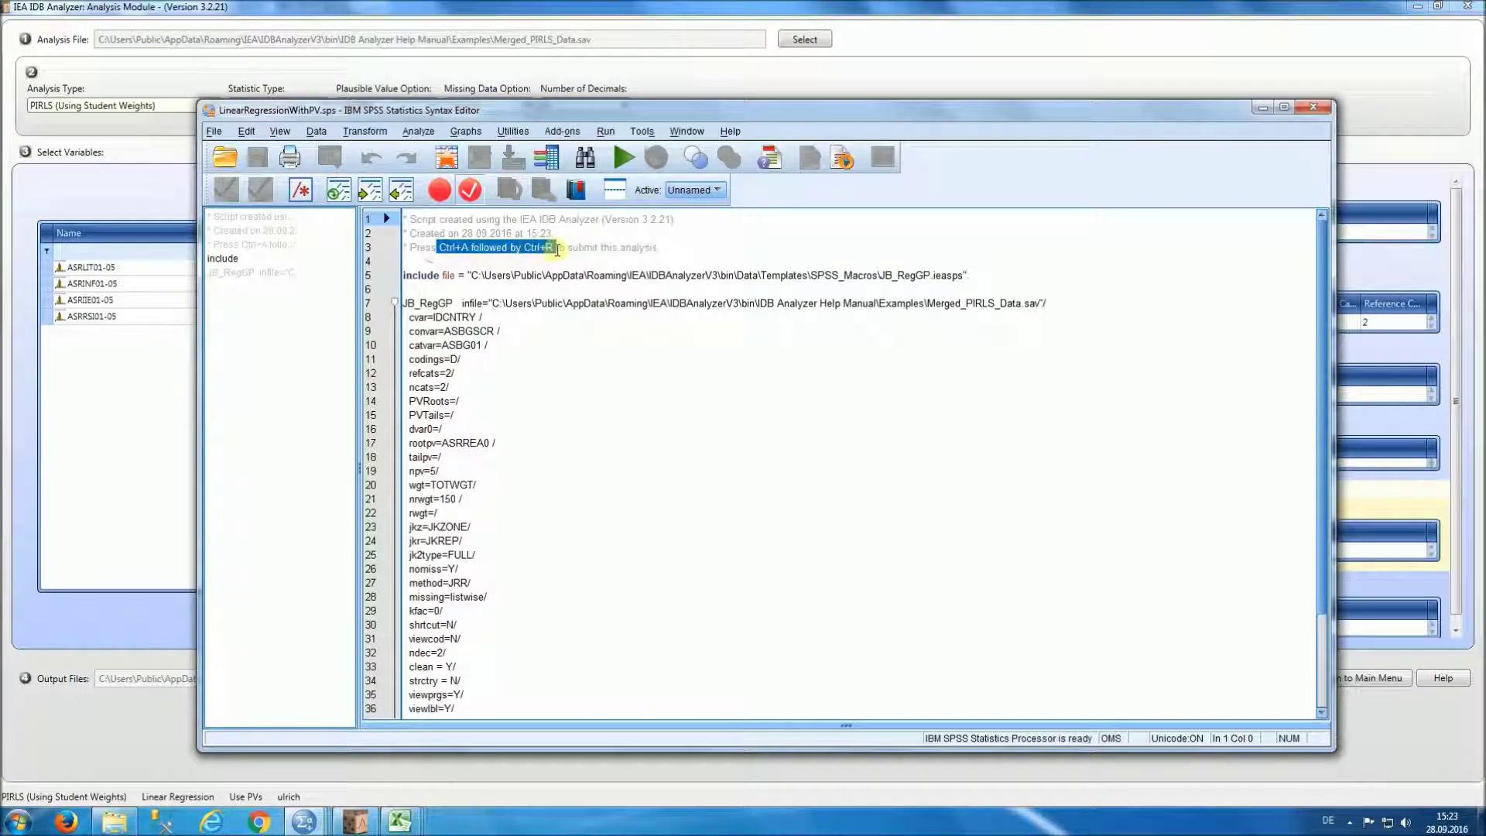
click(605, 132)
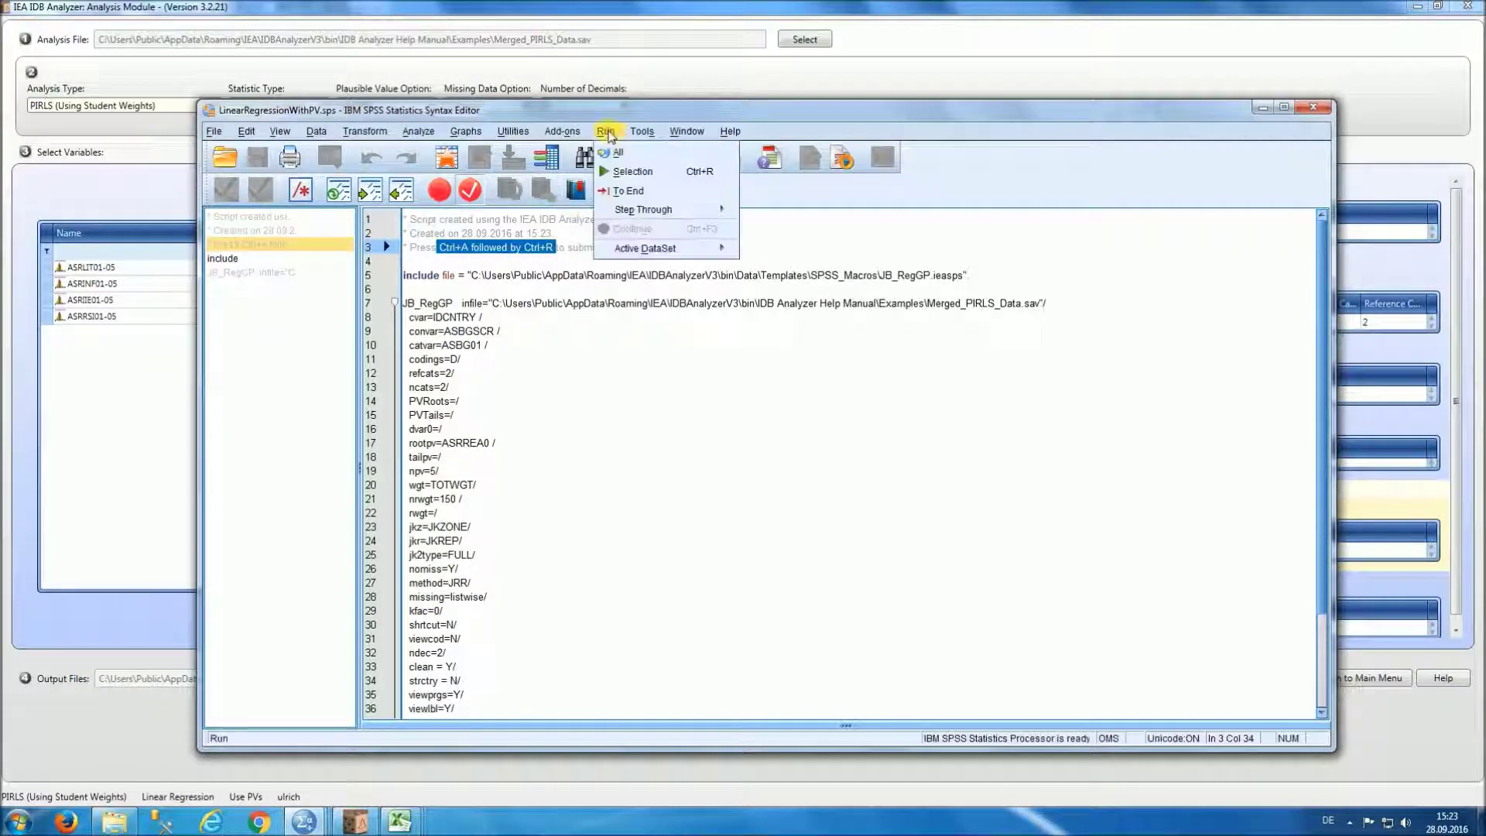
click(620, 153)
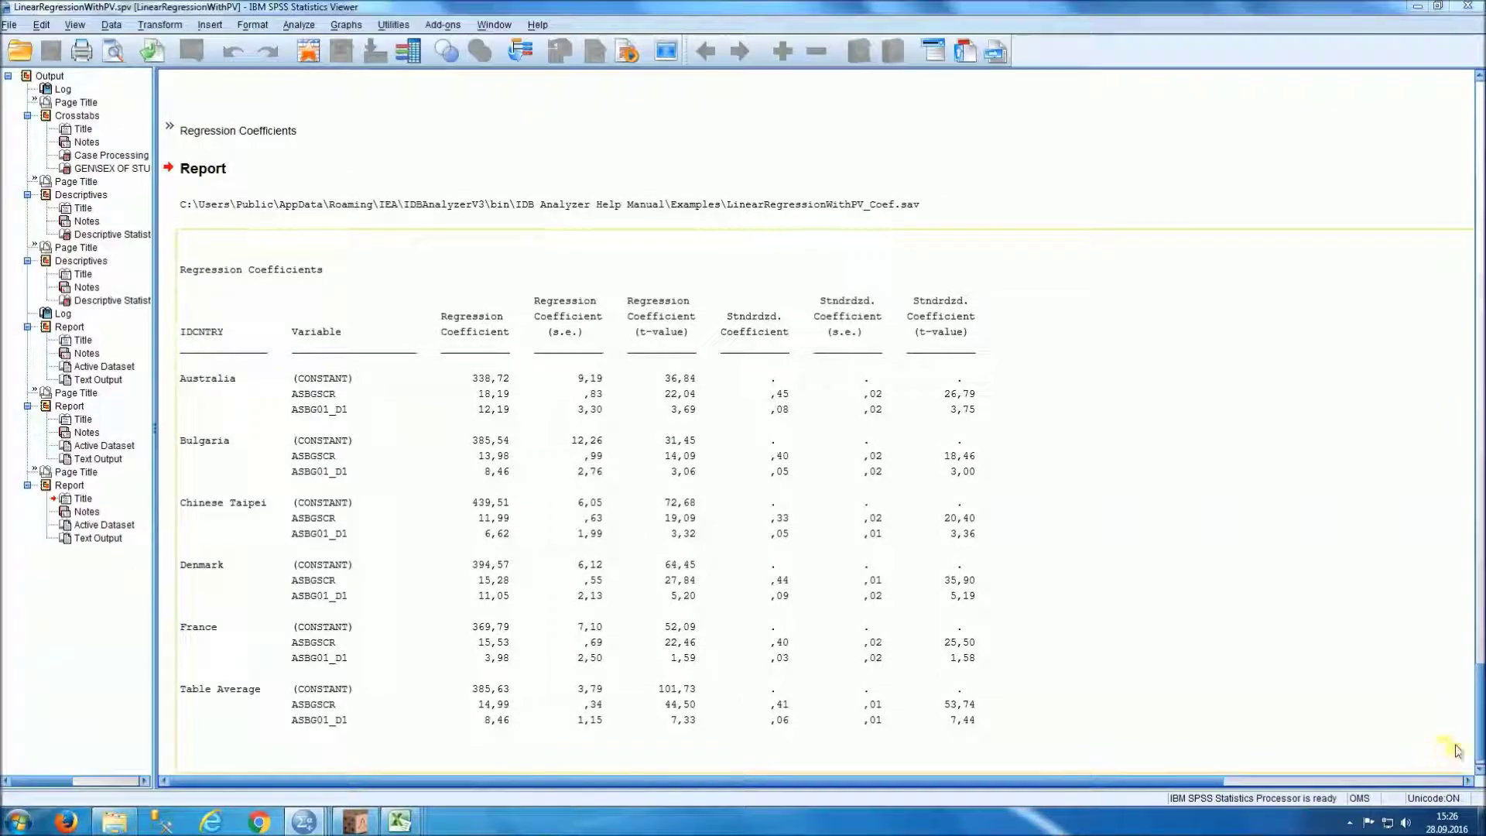
drag(1479, 746, 1476, 116)
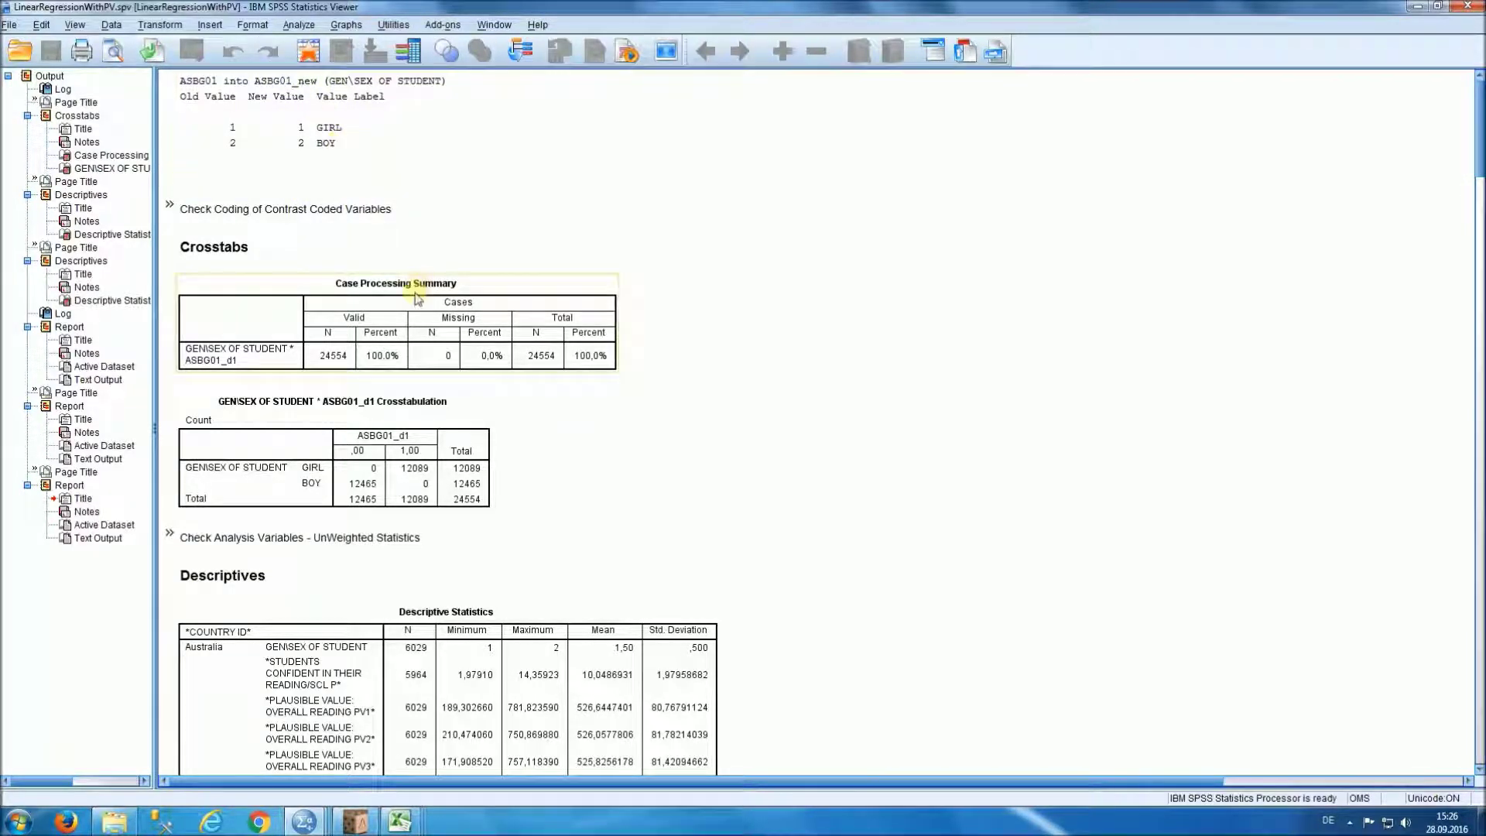
scroll(1478, 116, down, 3)
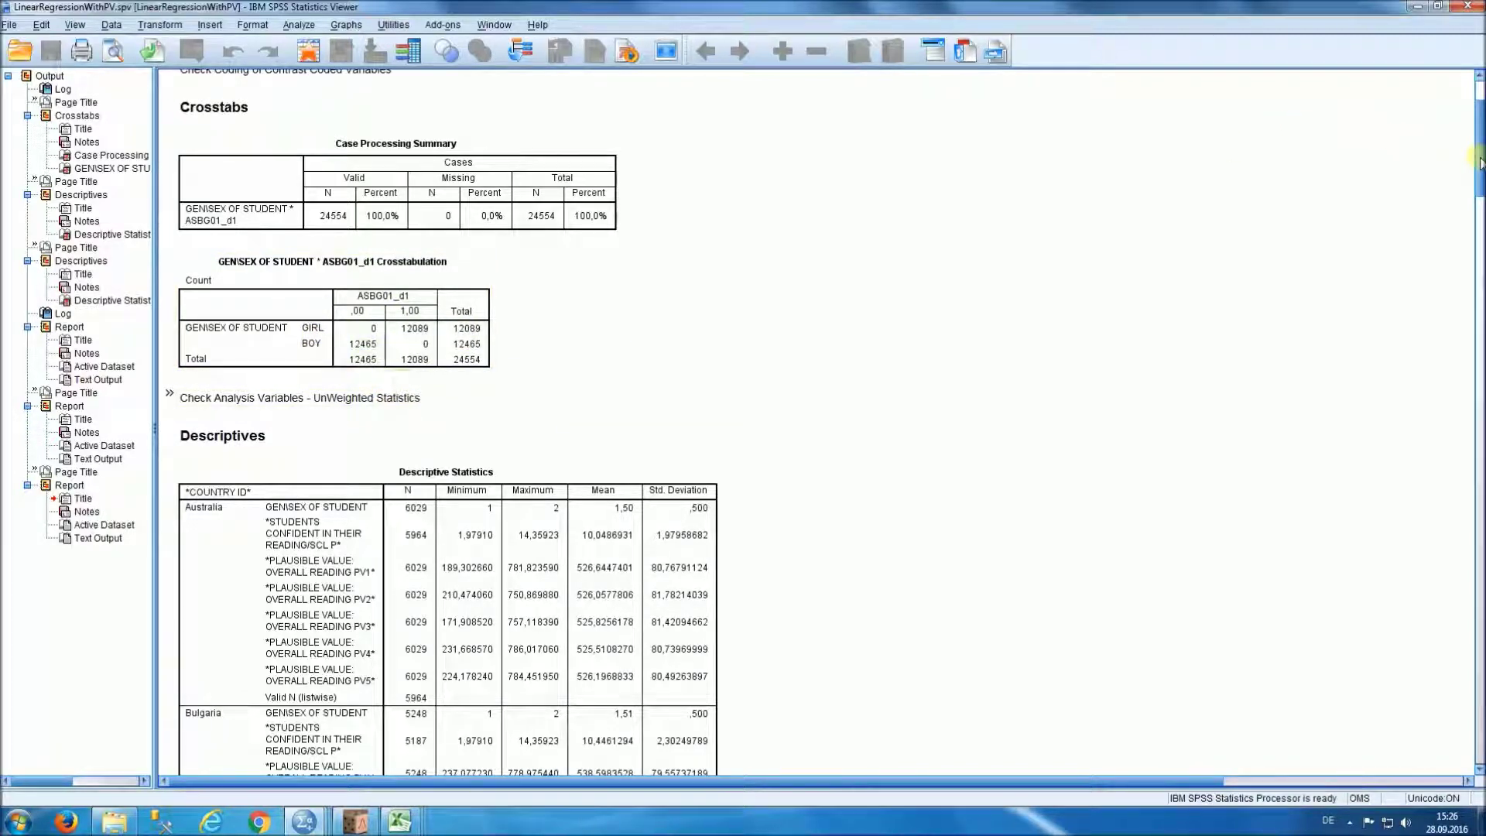
scroll(1478, 157, down, 5)
scroll(1474, 158, down, 1)
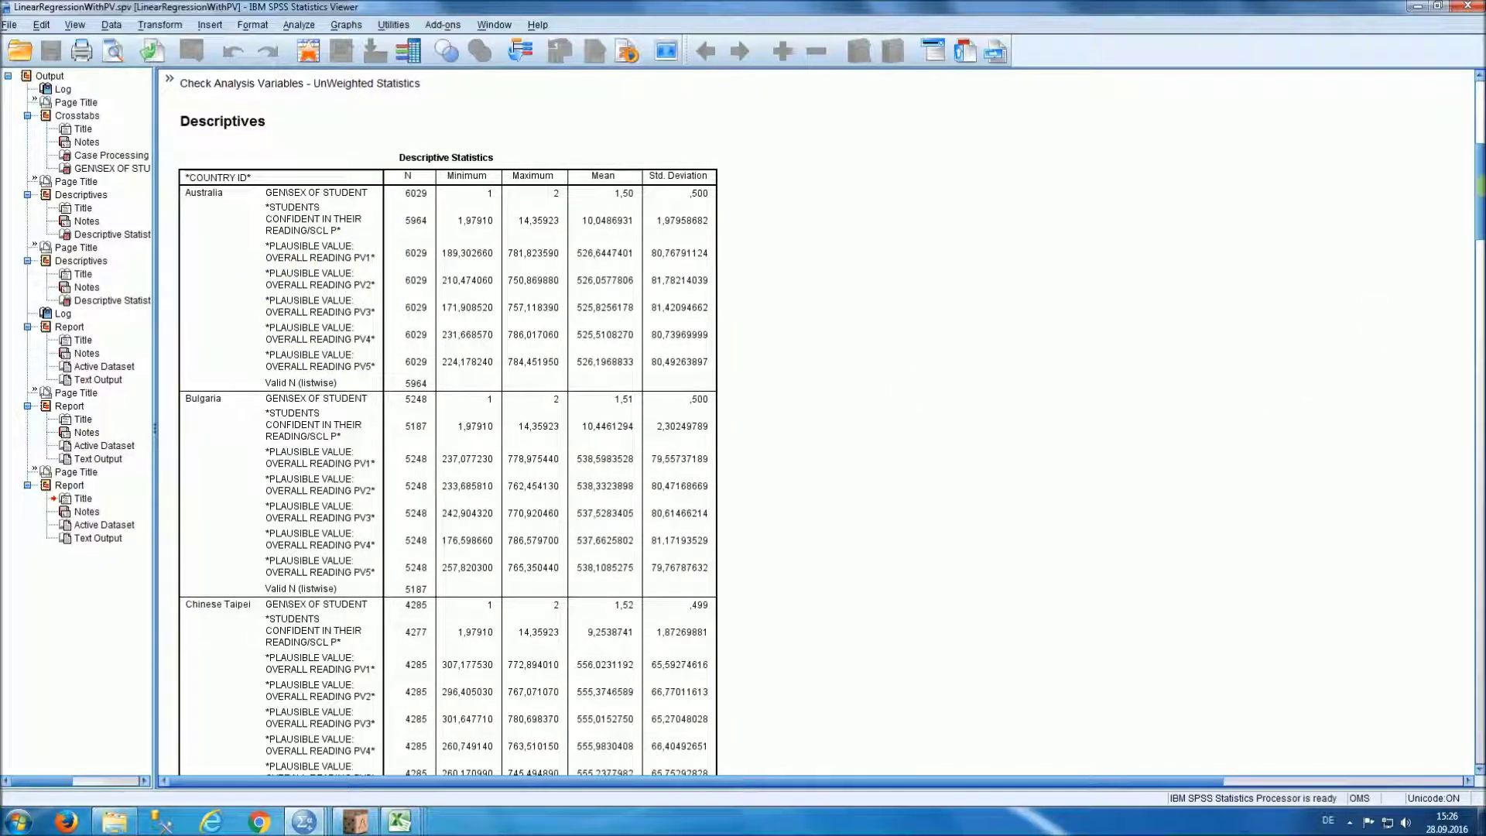
scroll(1479, 209, down, 3)
drag(1480, 202, 1479, 335)
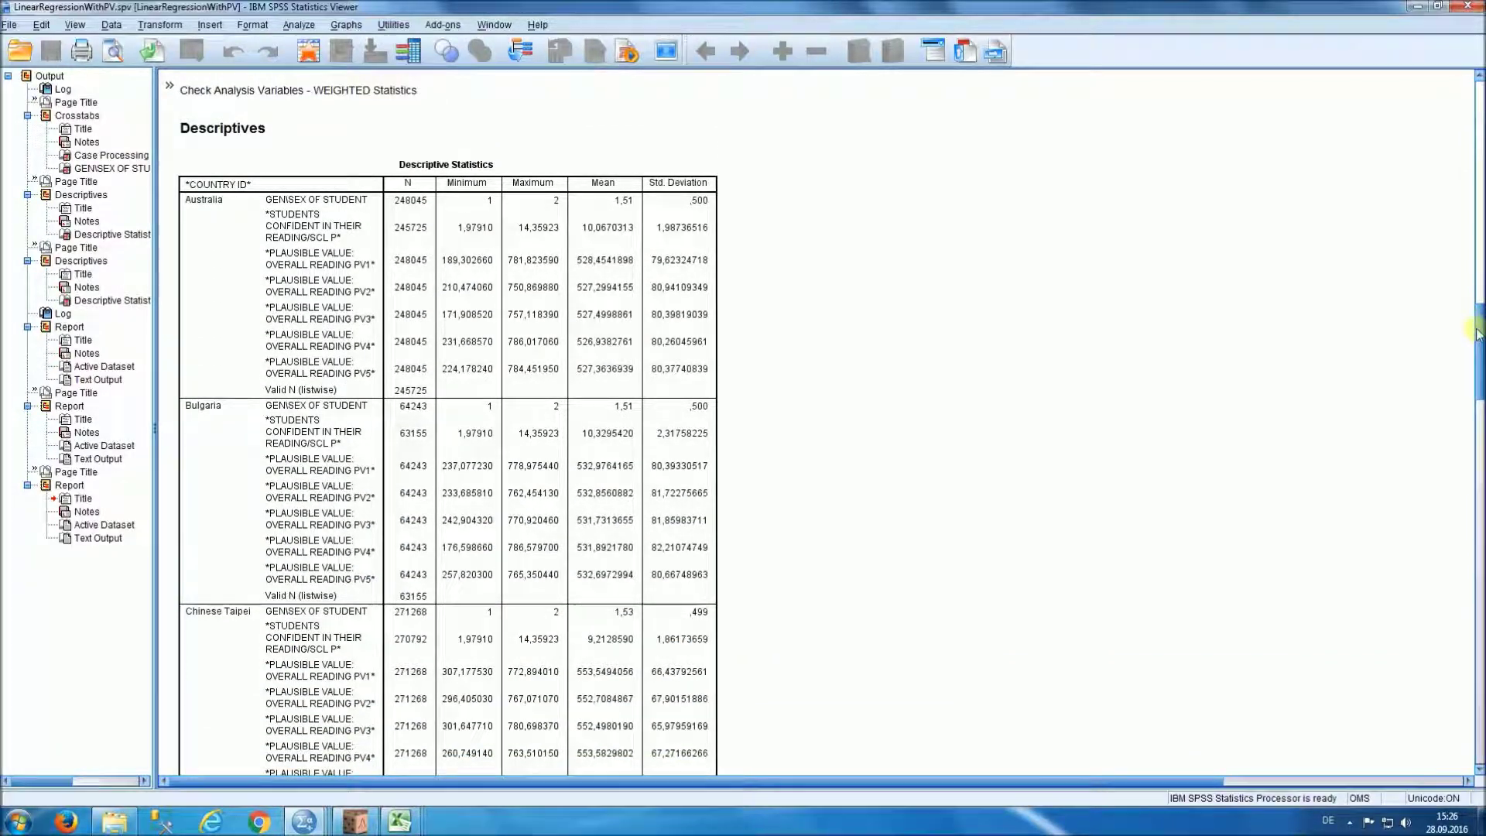
drag(1480, 319, 1479, 449)
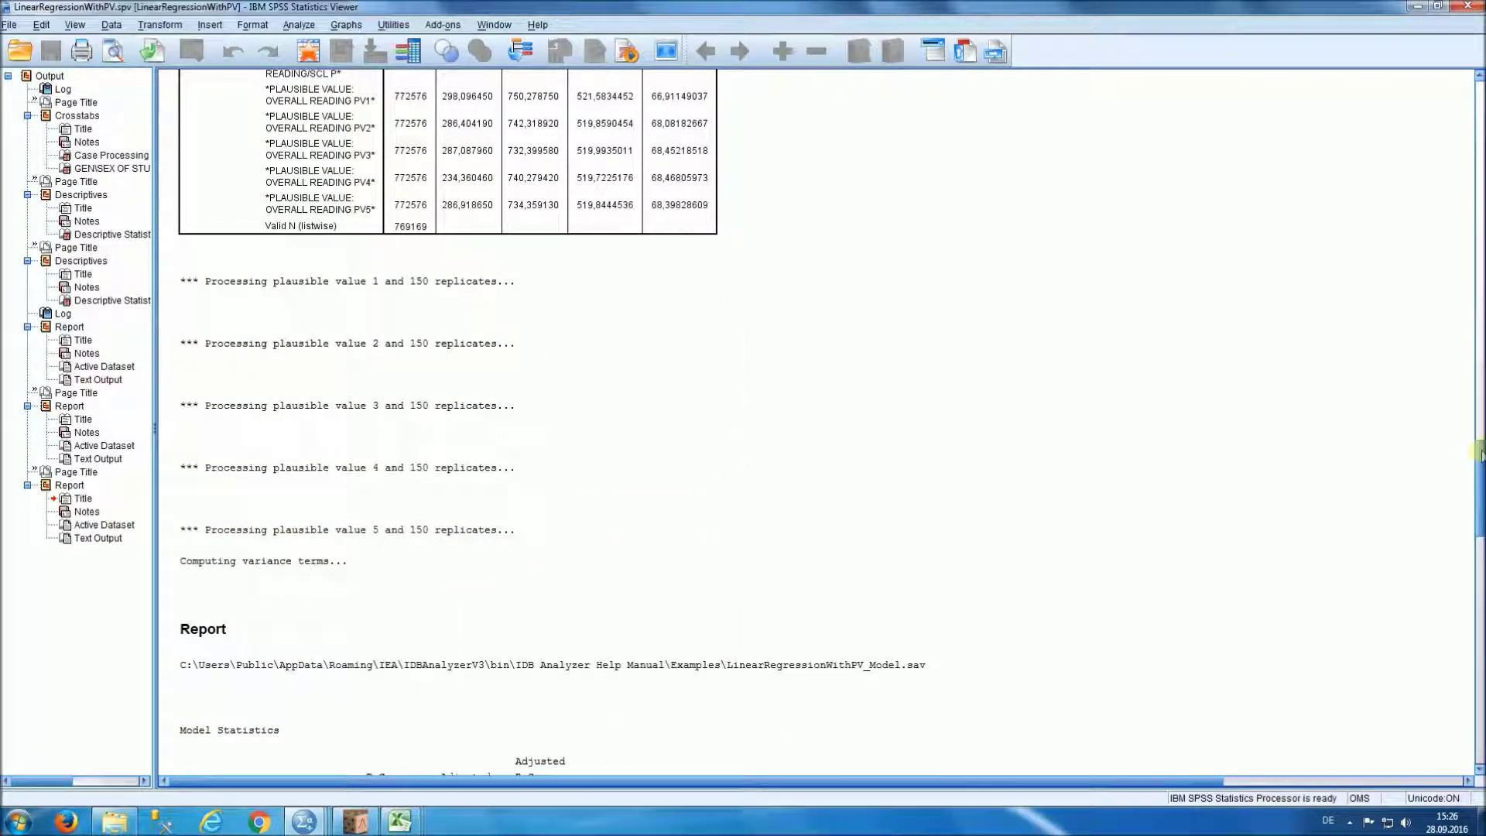
Scroll through the Model Statistics and Regression Coefficients output, then bring the Examples folder forward.
drag(1480, 453, 1480, 456)
click(558, 375)
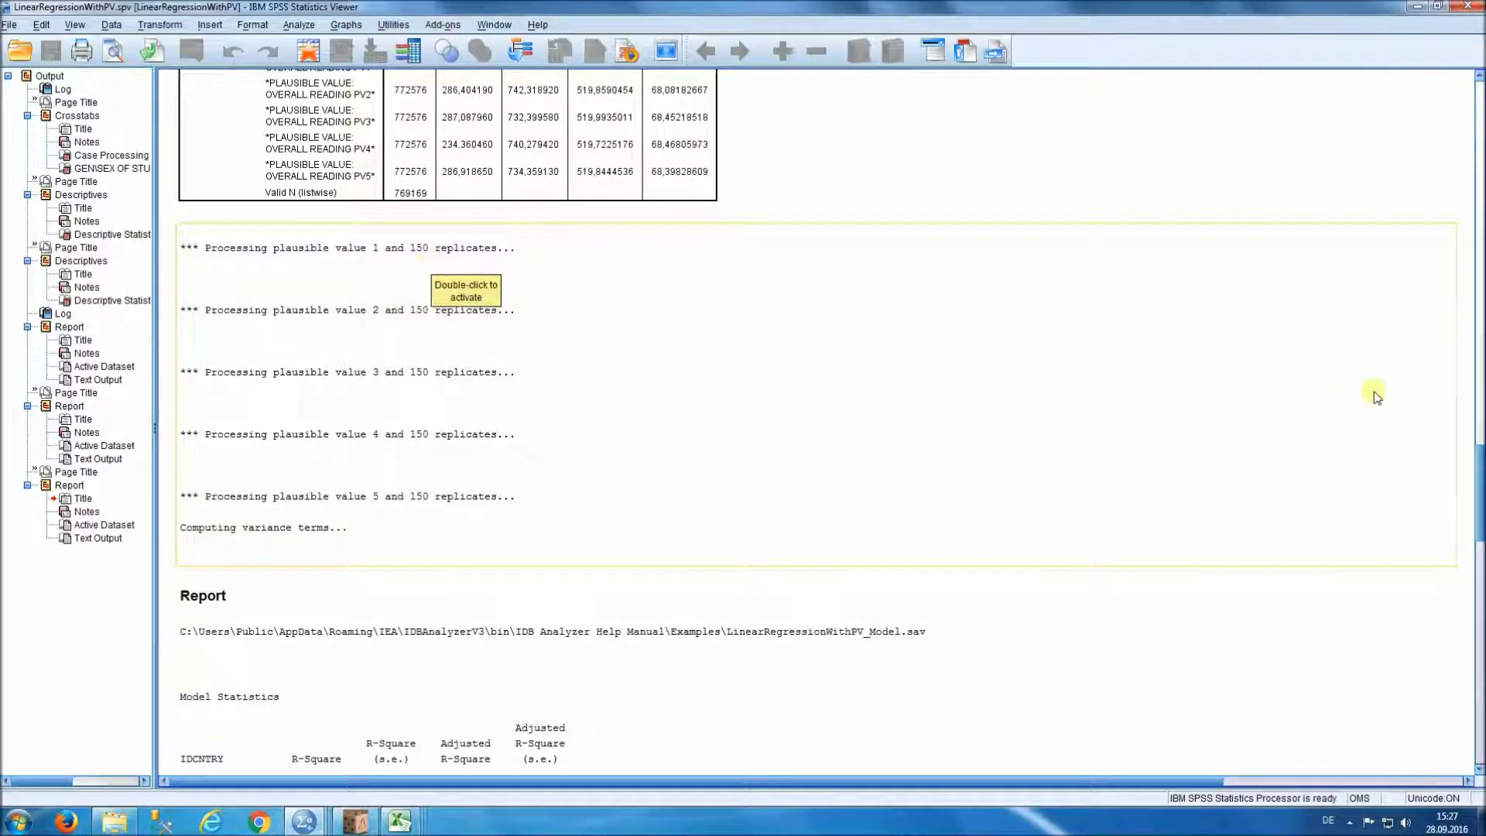
drag(1479, 452, 1479, 514)
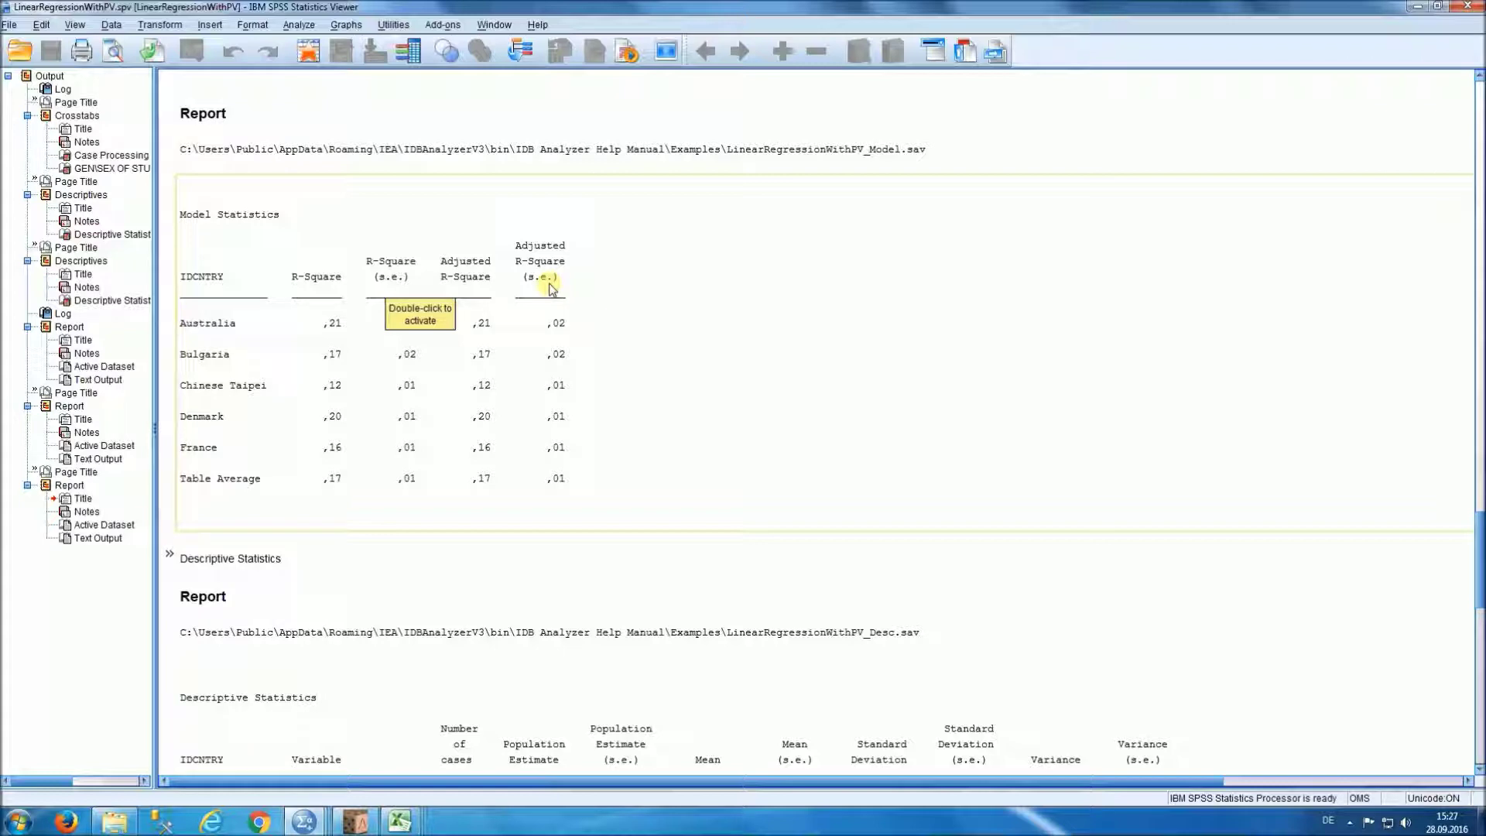
drag(1479, 530, 1478, 596)
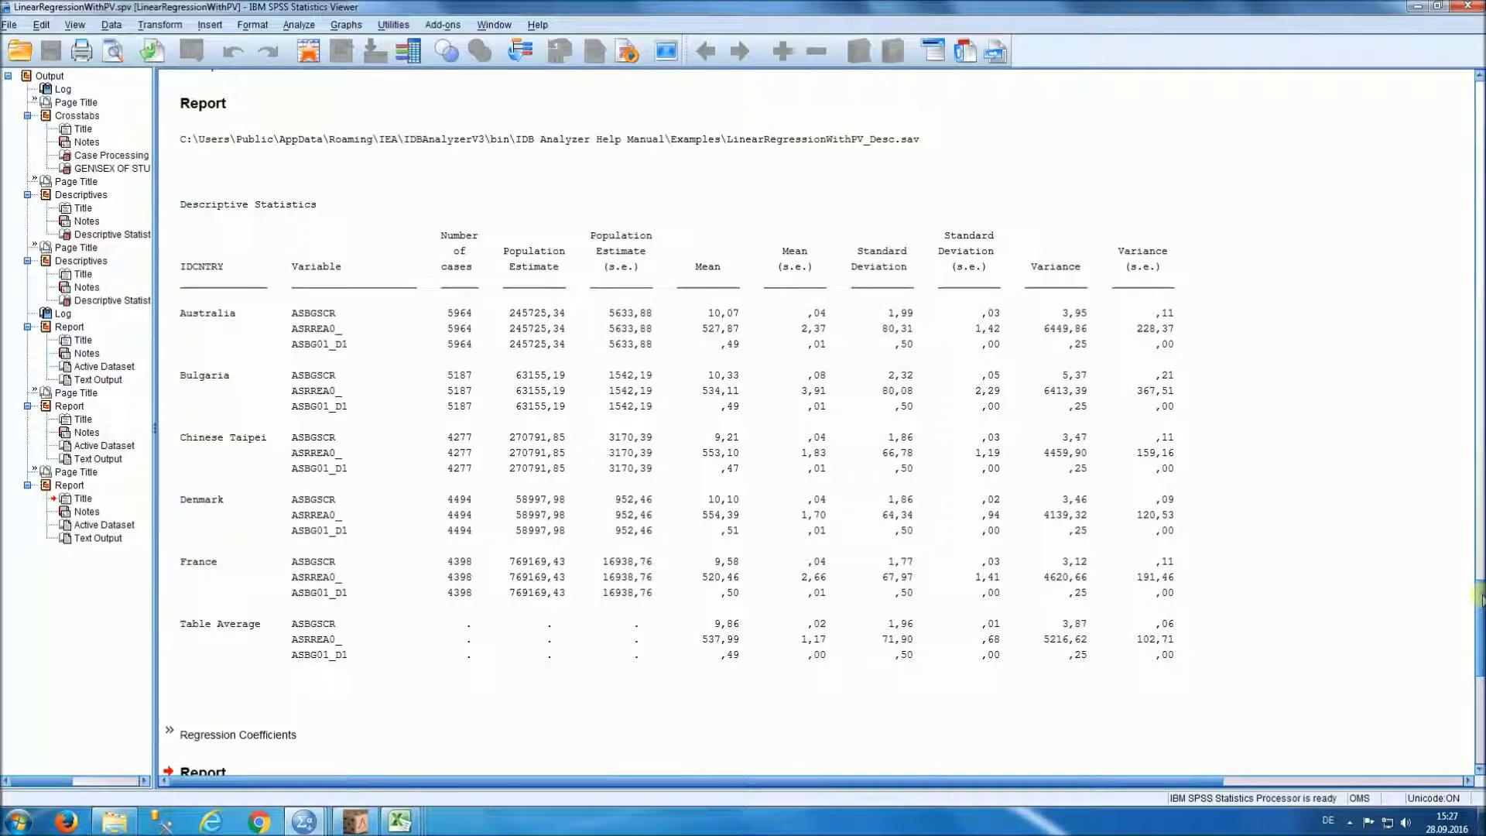
drag(1479, 598, 1479, 601)
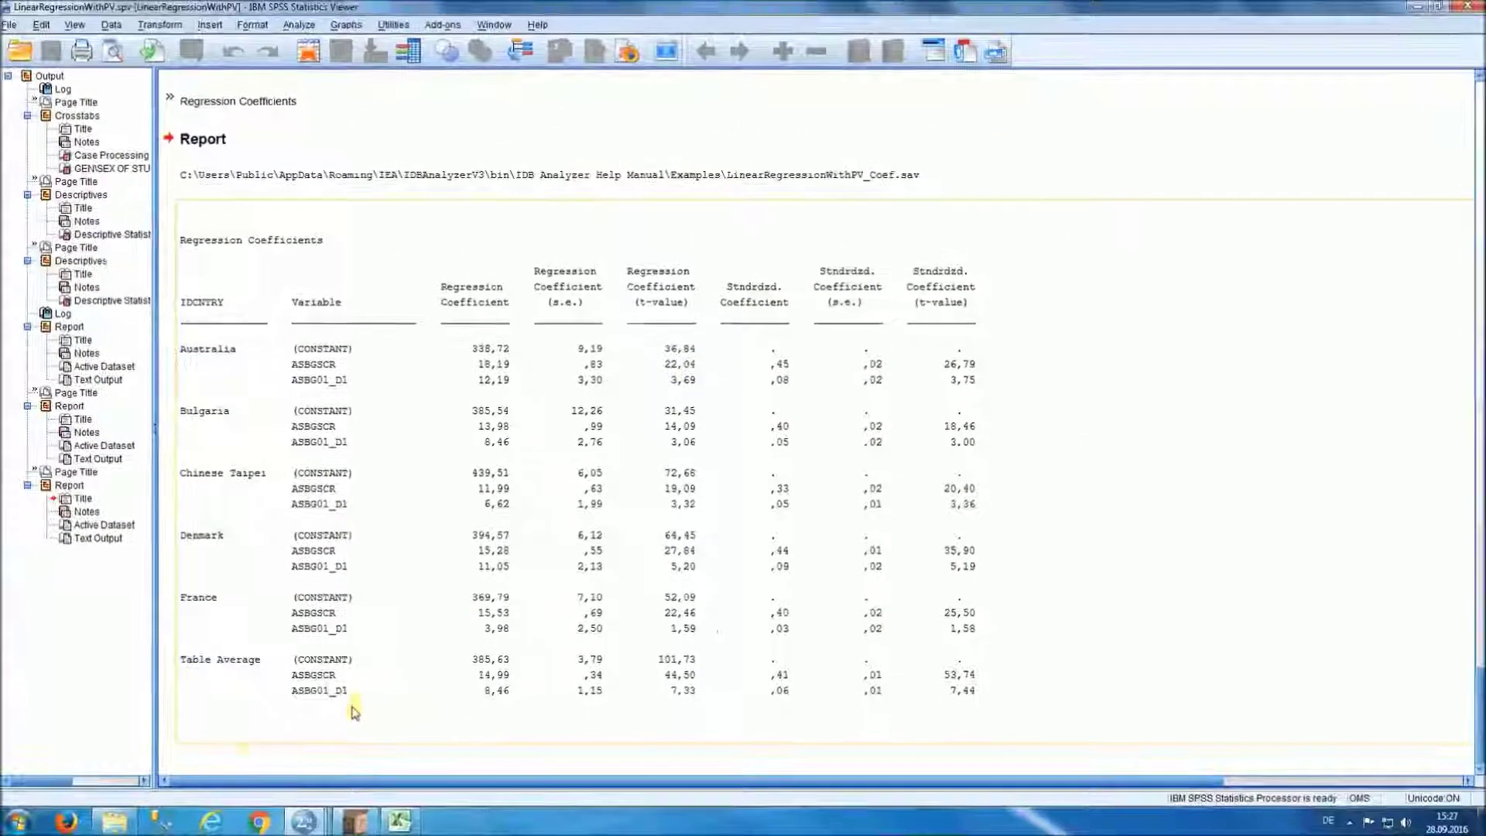
click(115, 822)
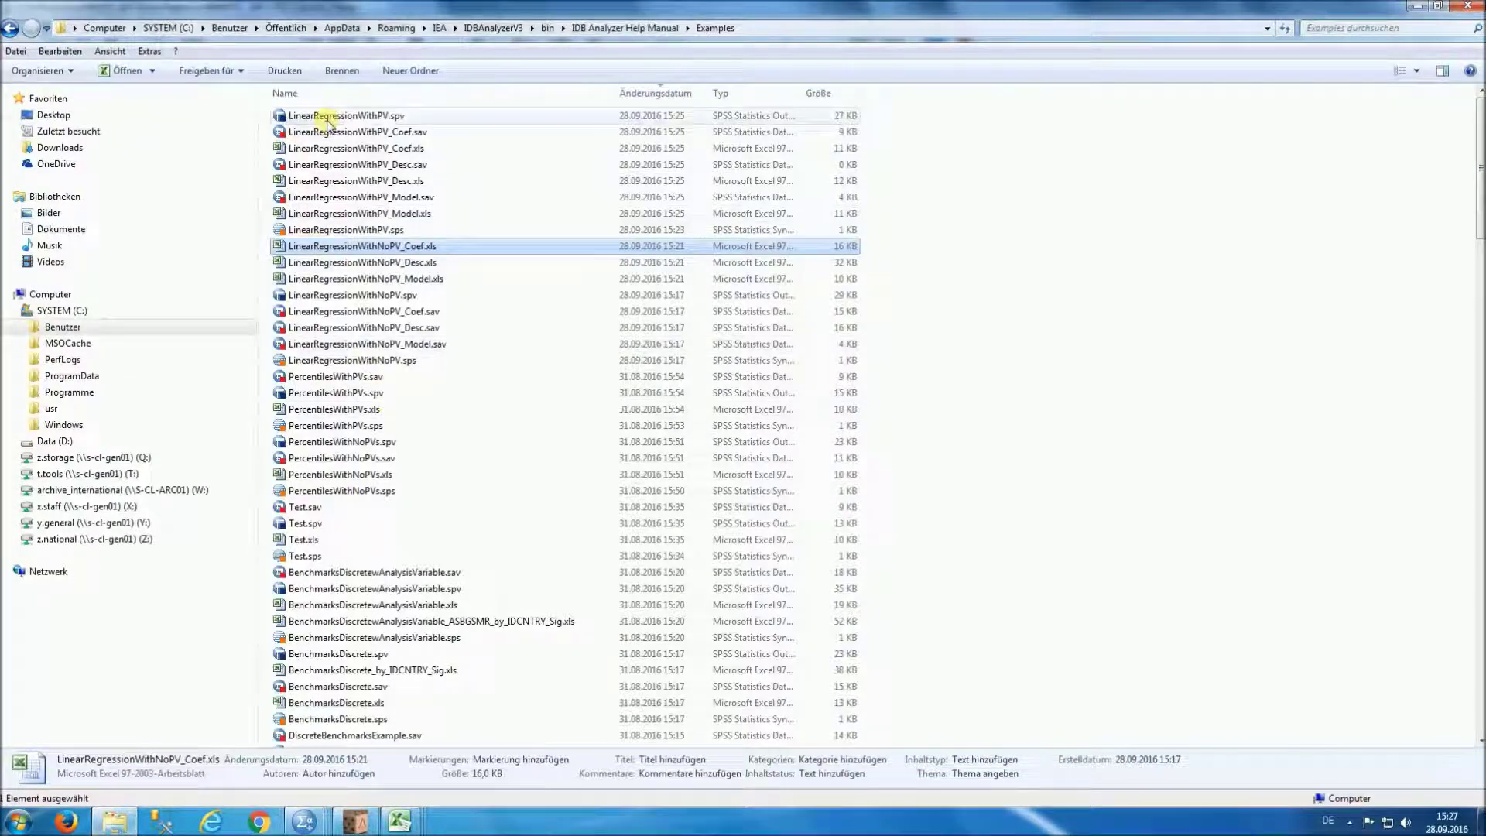
Open the LinearRegressionWithPV _Model, _Desc and _Coef workbooks in Excel.
click(408, 216)
double_click(408, 216)
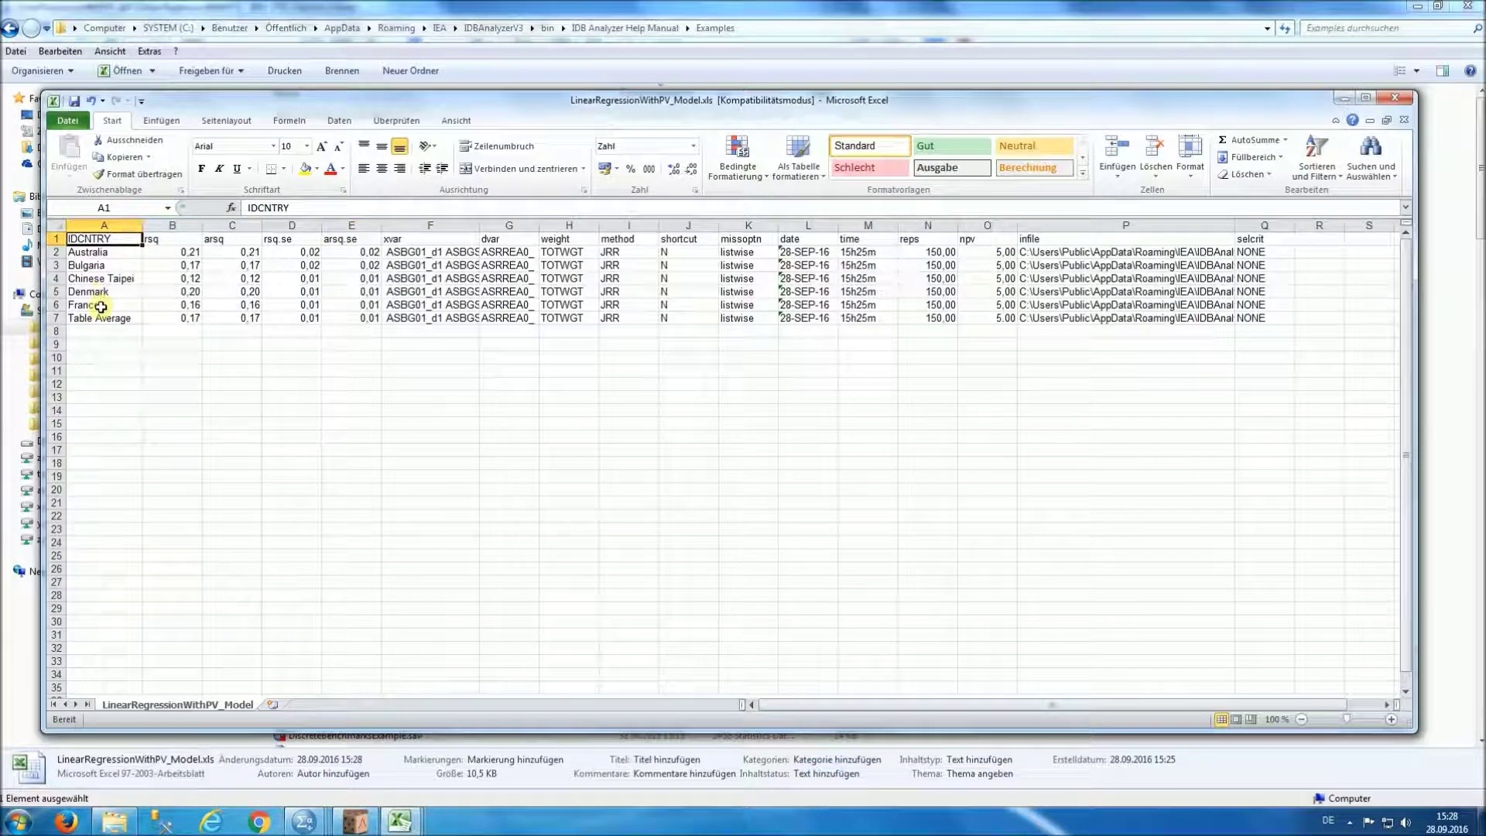
click(352, 7)
drag(379, 214, 393, 182)
double_click(393, 183)
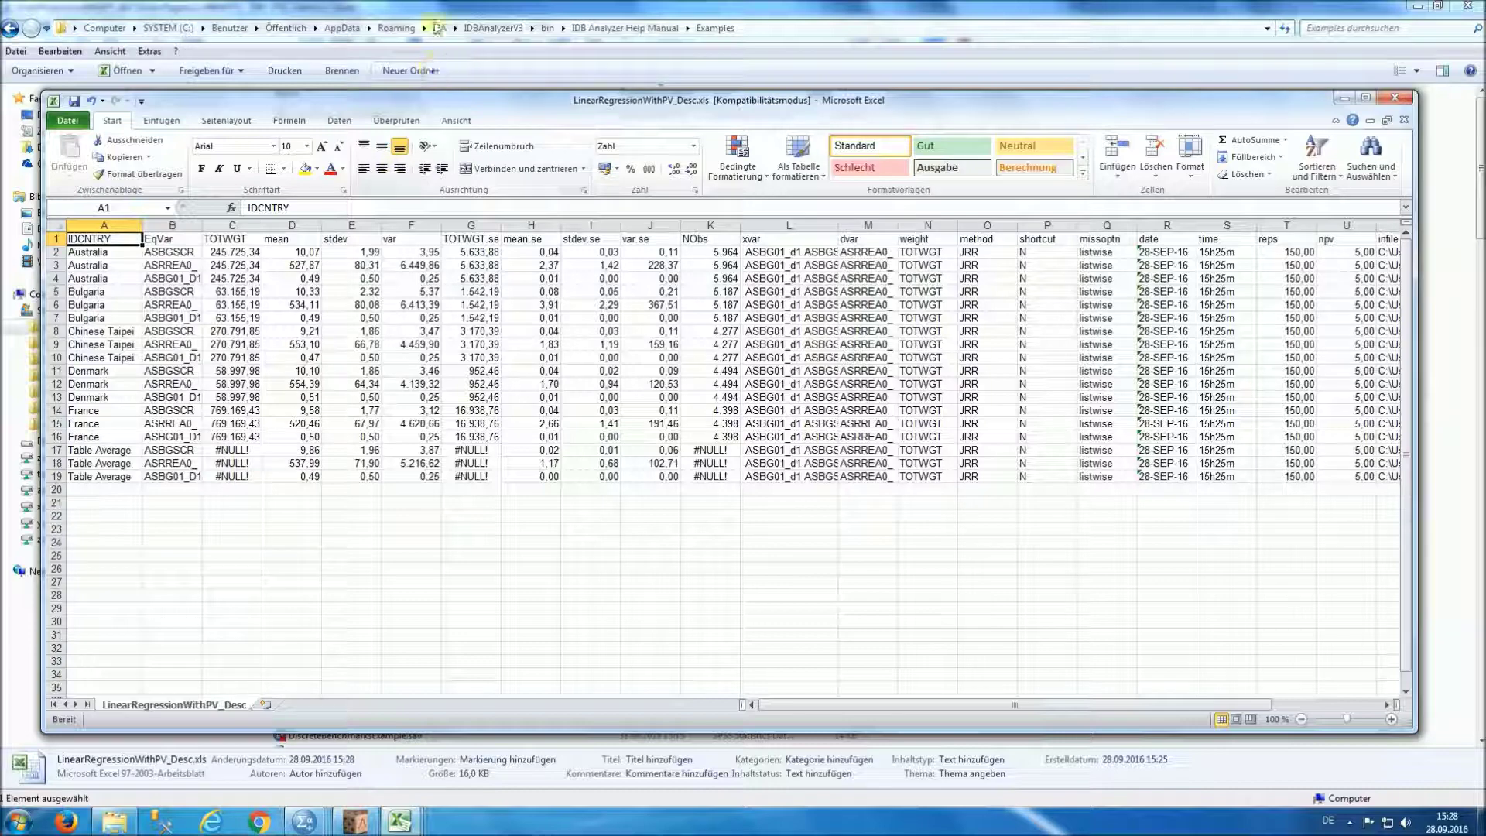
click(431, 12)
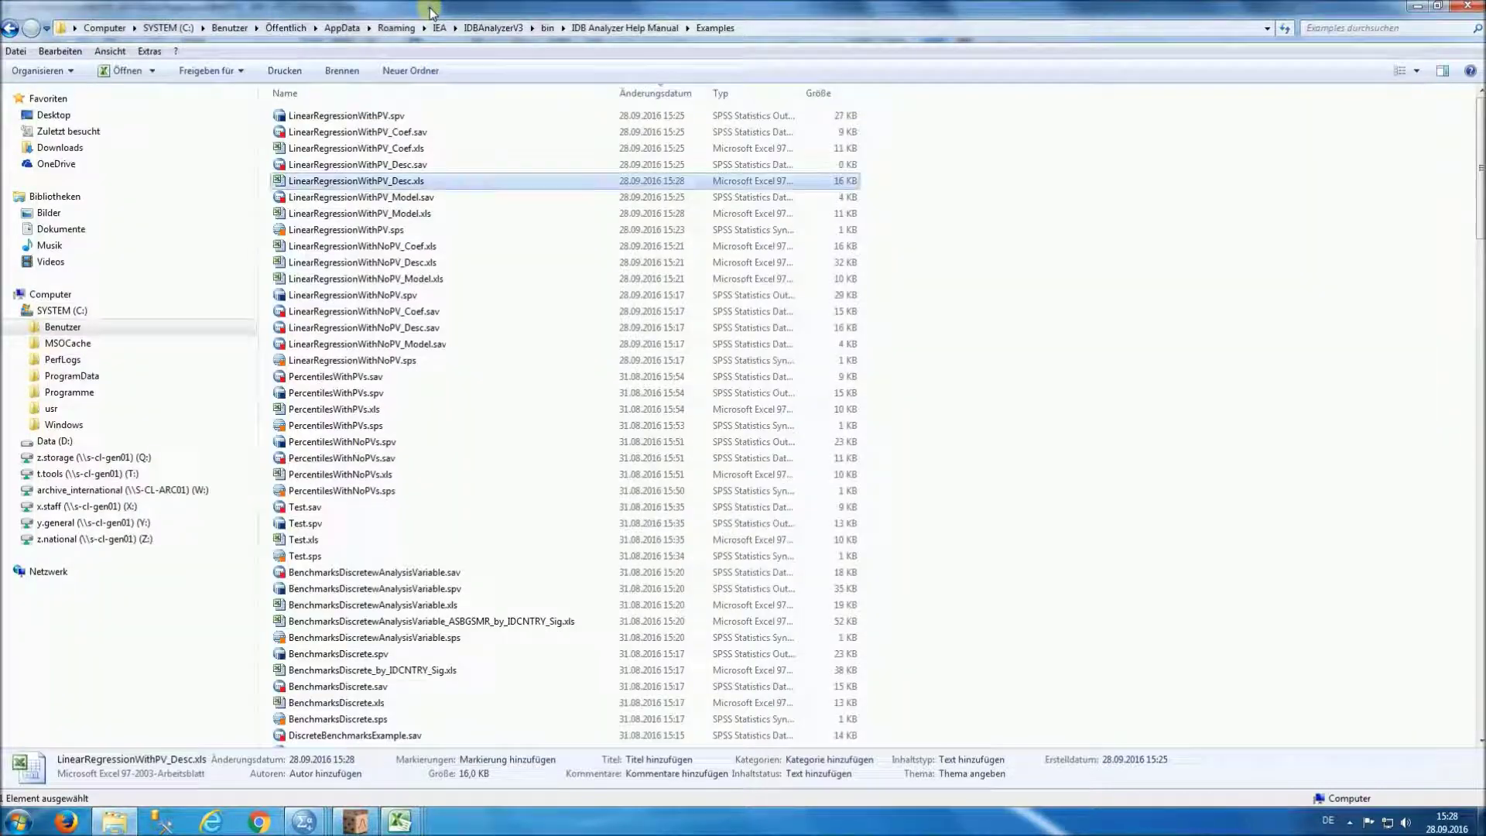
double_click(419, 148)
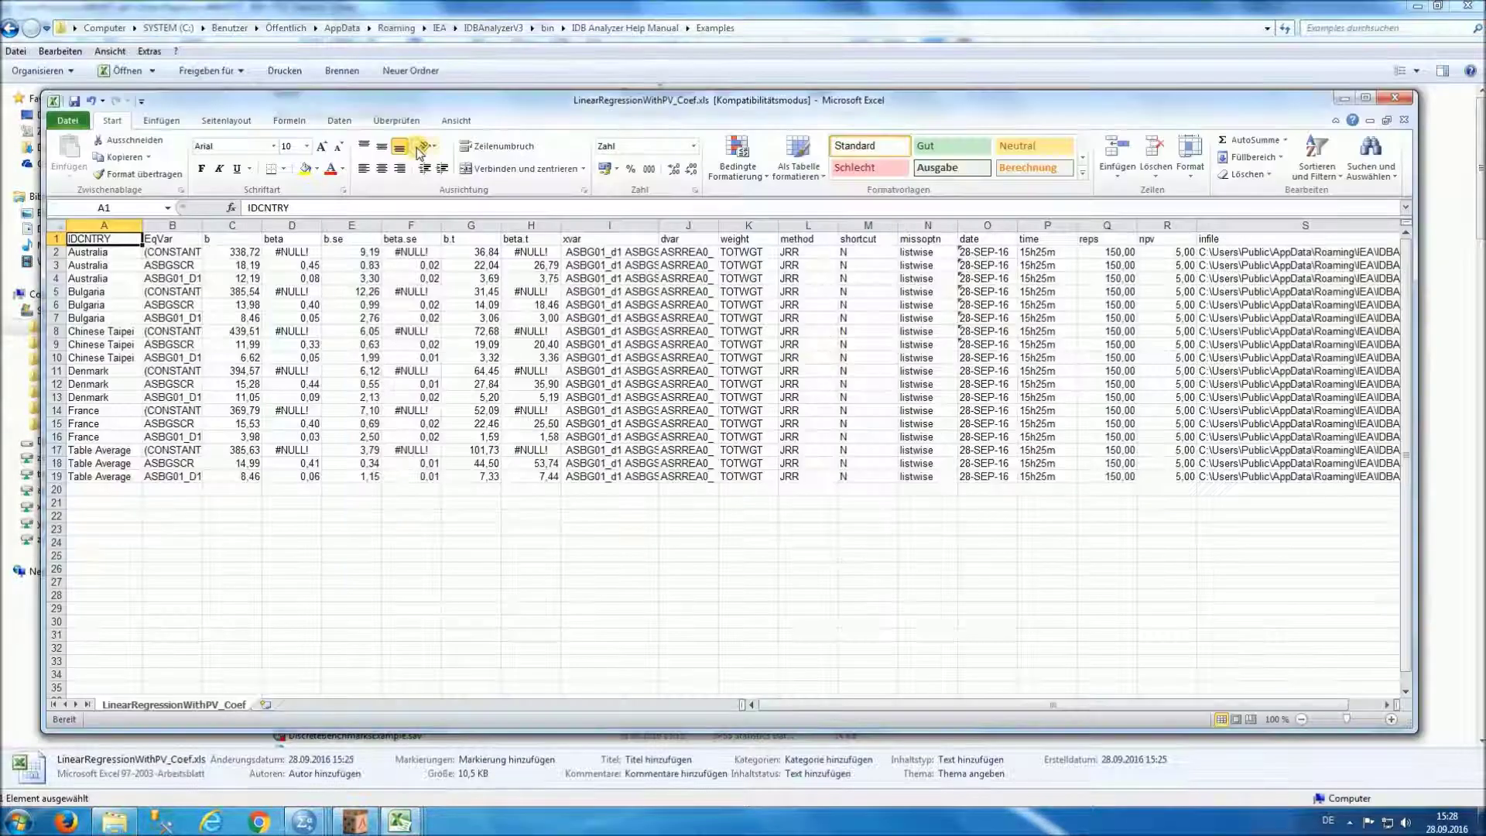